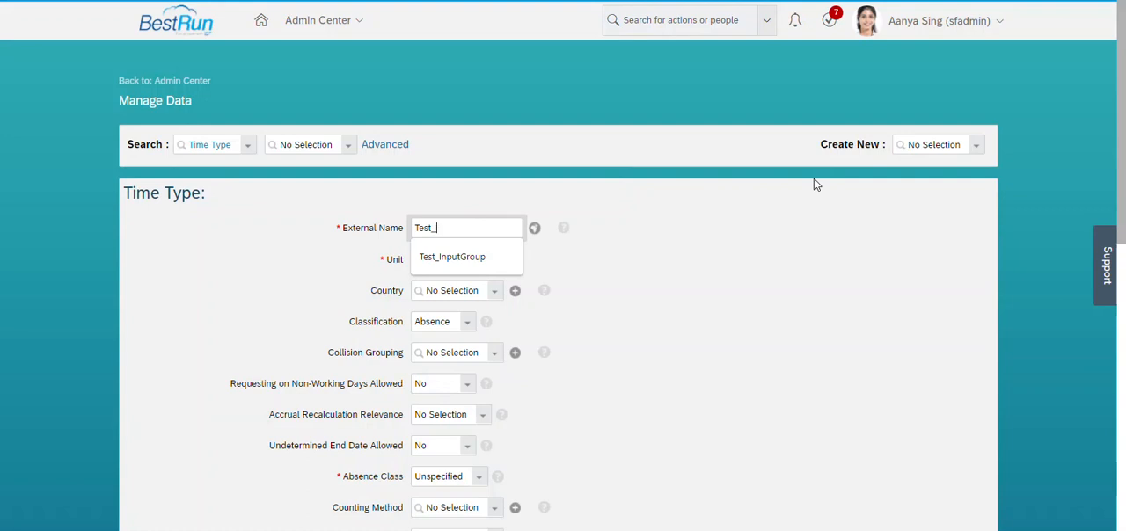
Name the new time type Test_TTY_TOIL and use the same text as its External Code.
type("TTY_TOIL")
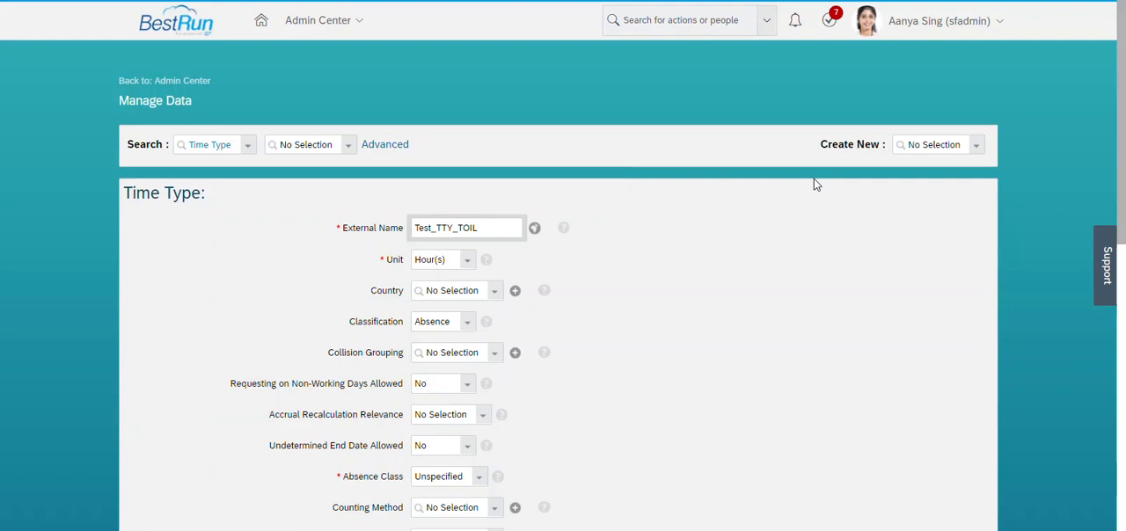
key("ctrl+a")
key("ctrl+c")
scroll(1107, 418, "down", 6)
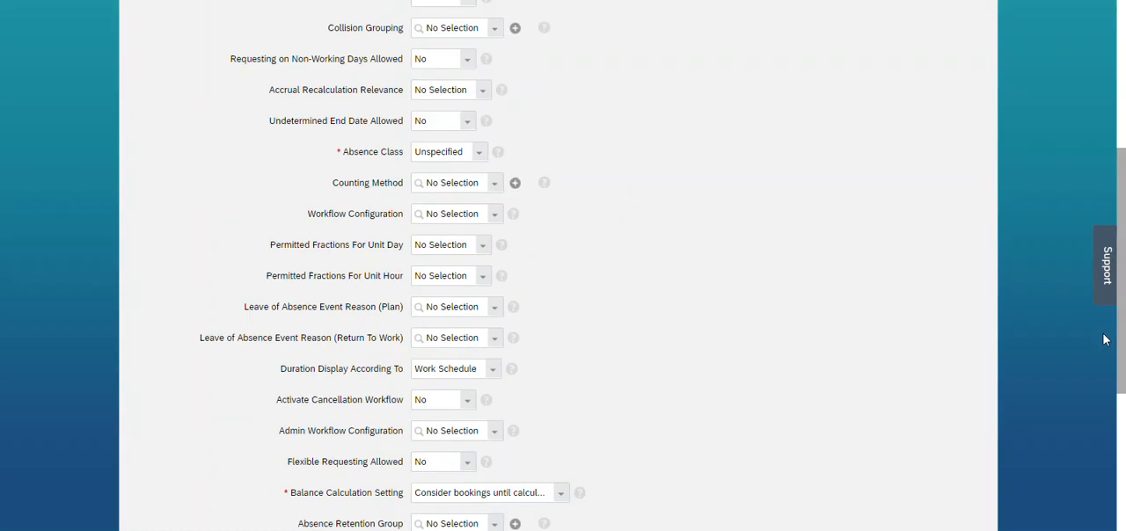
scroll(1107, 431, "down", 2)
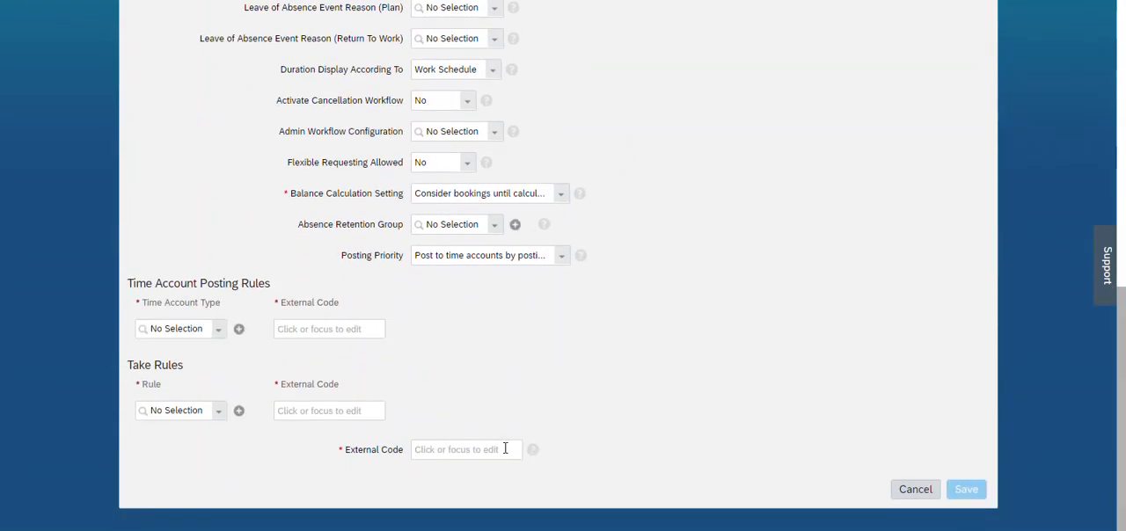
left_click(506, 449)
key("ctrl+v")
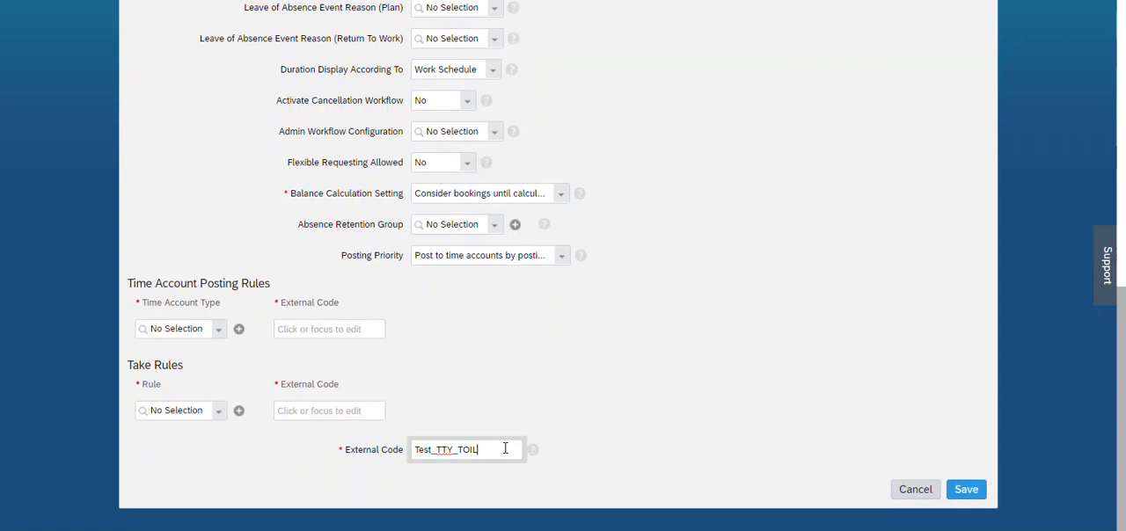
Review the new time type's fields from top to bottom and try to save the record.
left_click_drag(1121, 364, 1124, 120)
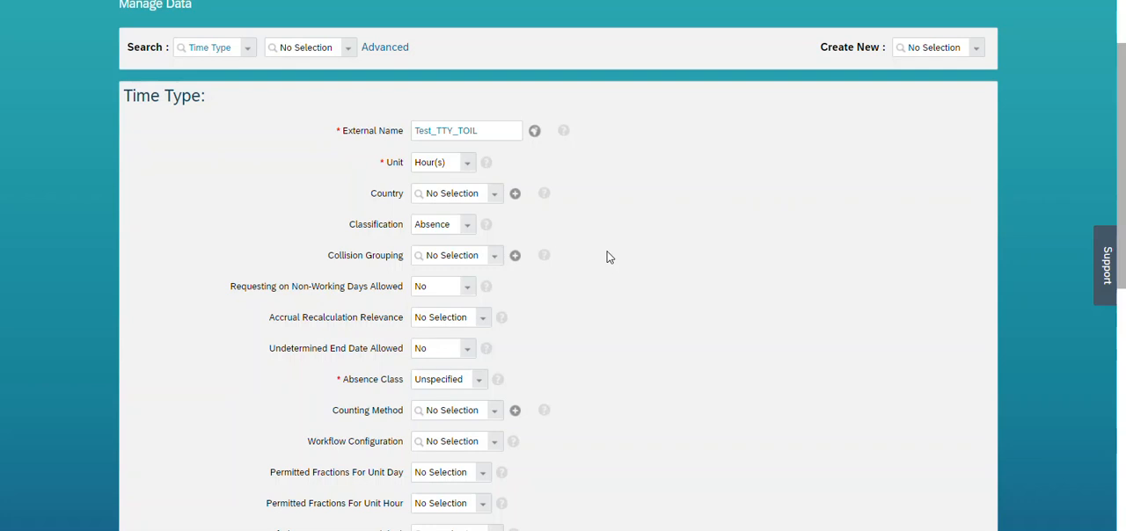
left_click_drag(1124, 81, 1122, 145)
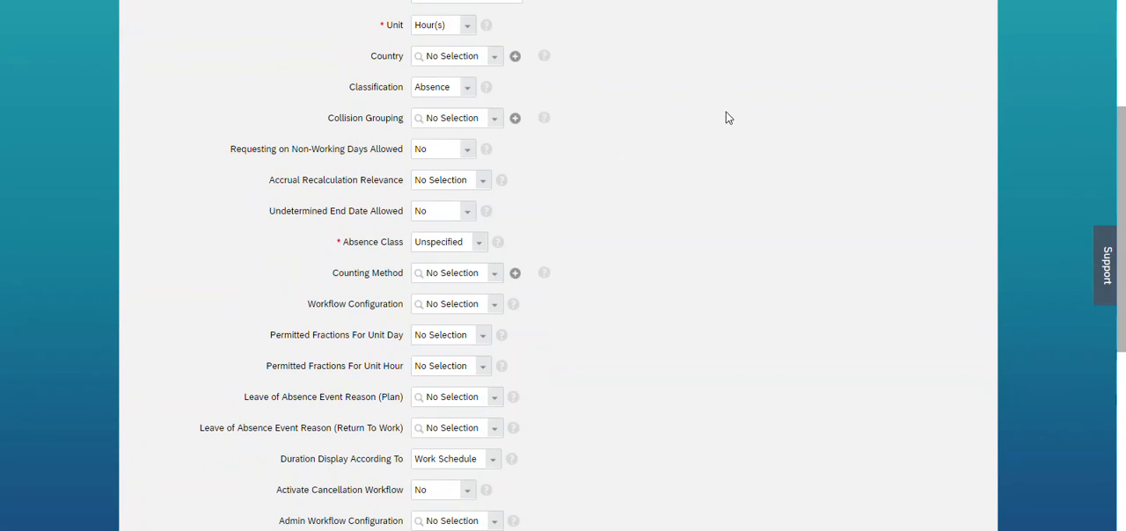
left_click_drag(1123, 164, 1124, 356)
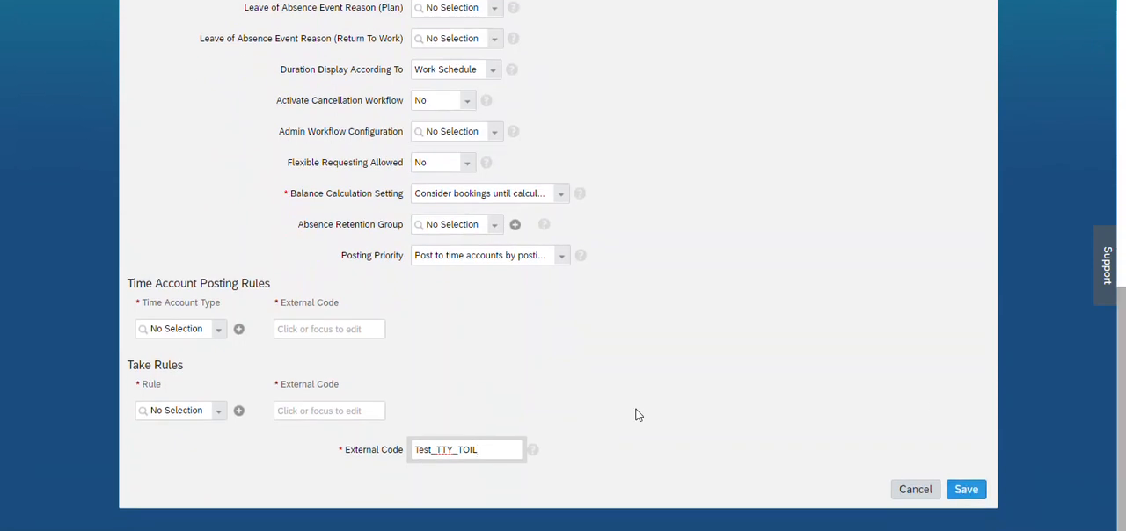
left_click(222, 302)
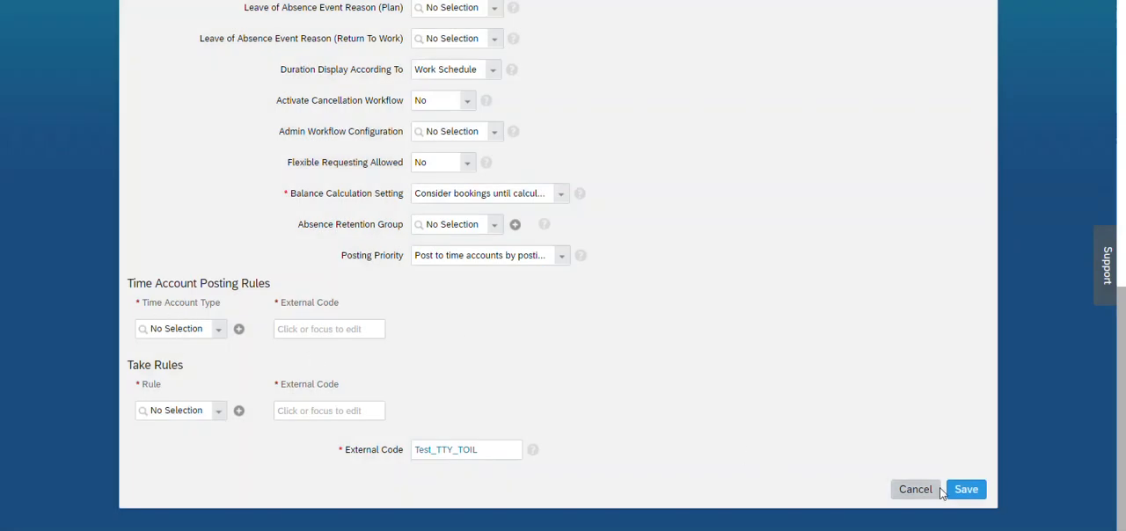
left_click(973, 494)
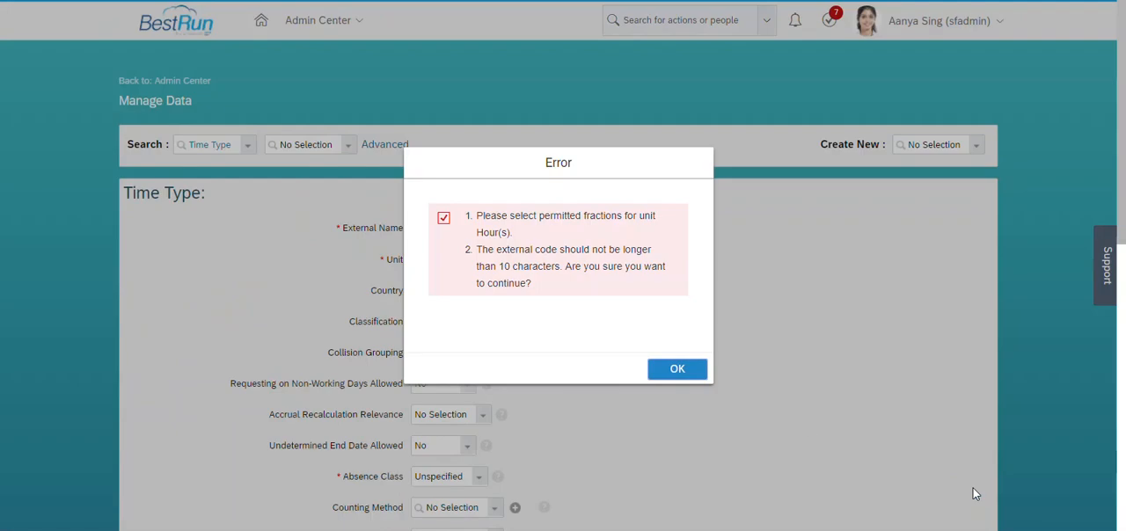
left_click(678, 369)
Set Permitted Fractions For Unit Hour to "Full hour bookings allowed" and save the time type.
scroll(1124, 227, "down", 2)
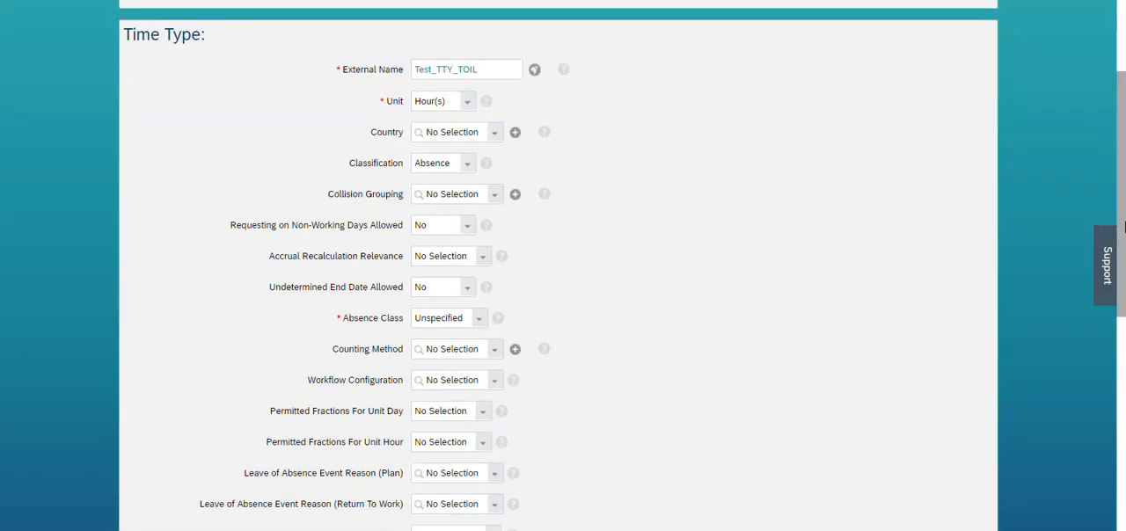
scroll(1125, 227, "down", 3)
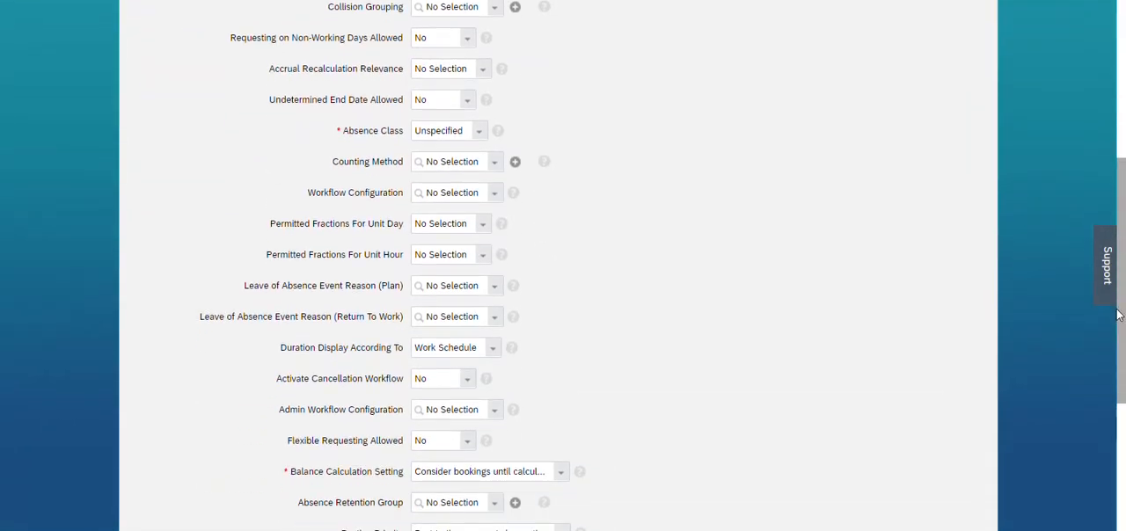
left_click(483, 256)
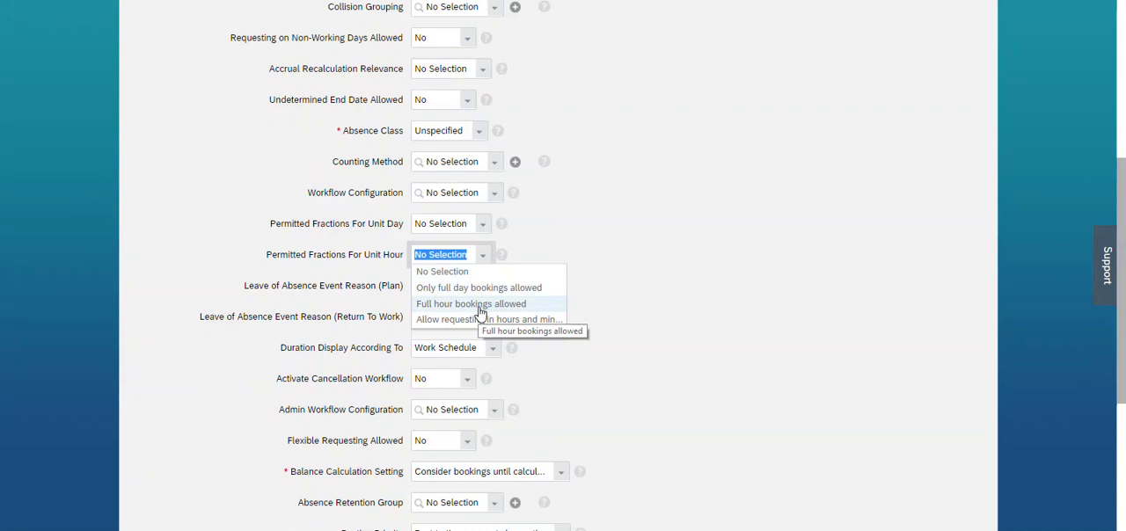
left_click(480, 305)
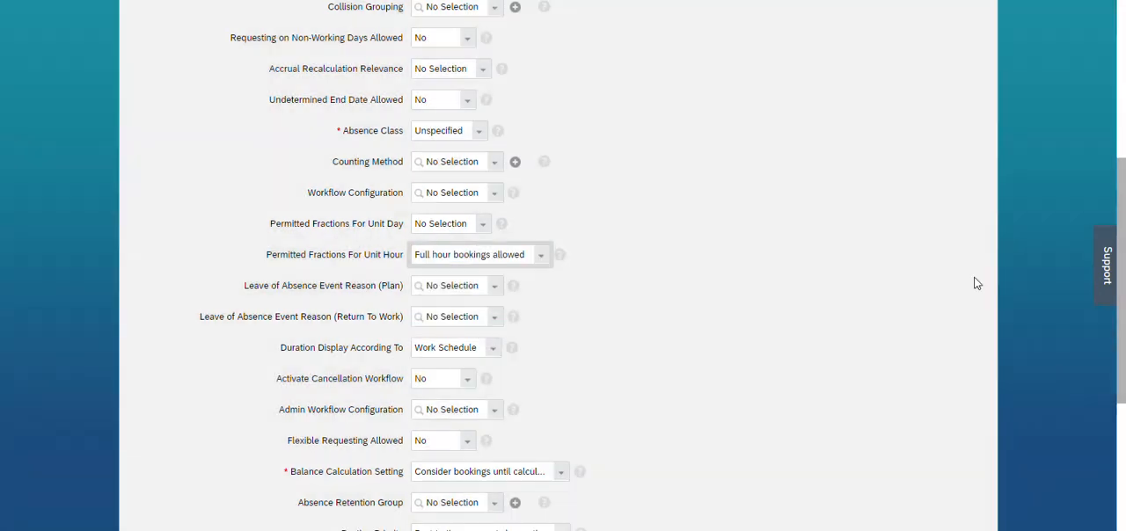
left_click_drag(1122, 386, 1123, 446)
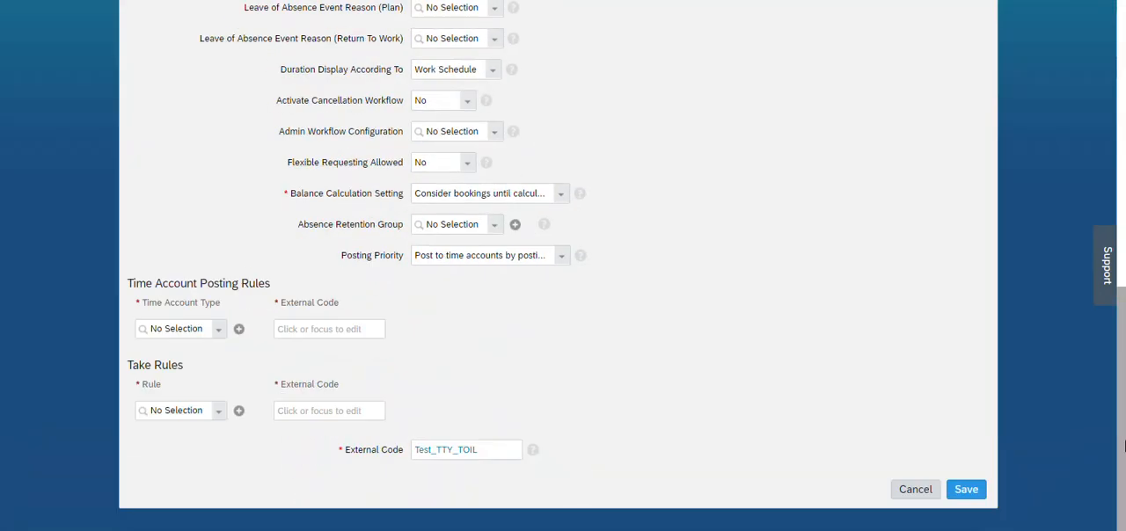
left_click(967, 490)
left_click(676, 371)
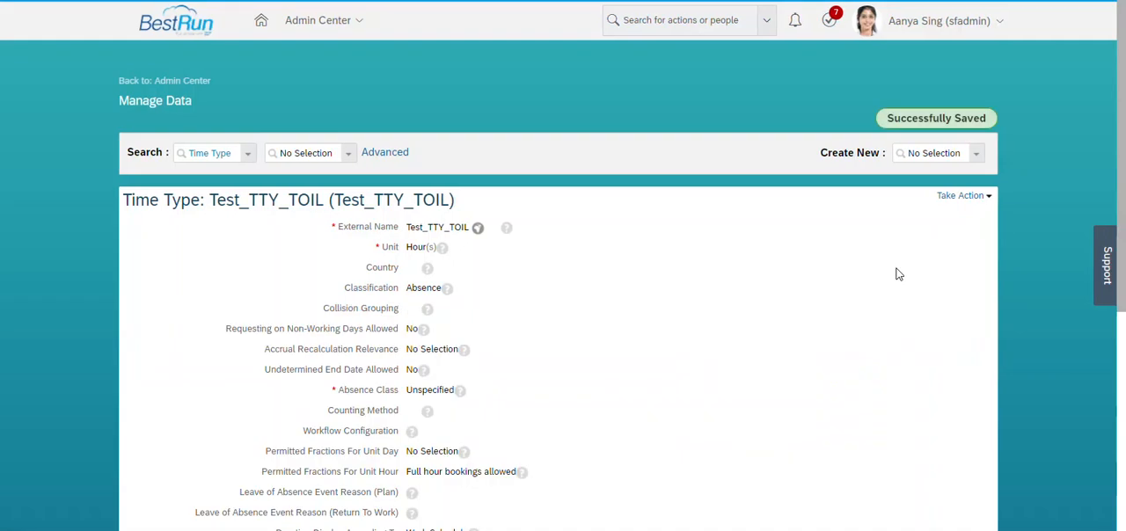
Duplicate the browser tab and start creating a new Time Account Type record in the copy.
right_click(106, 1)
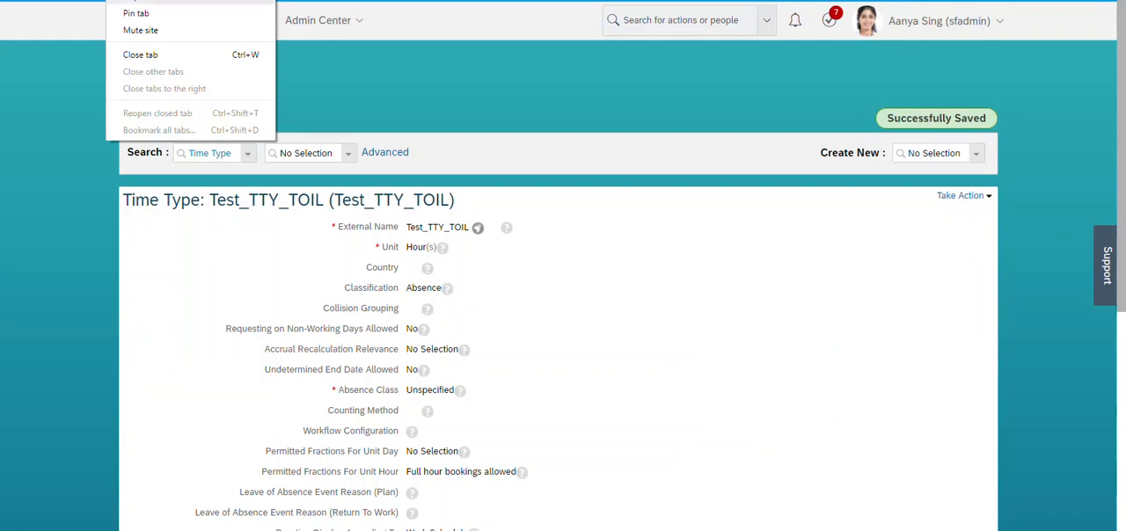
left_click(233, 3)
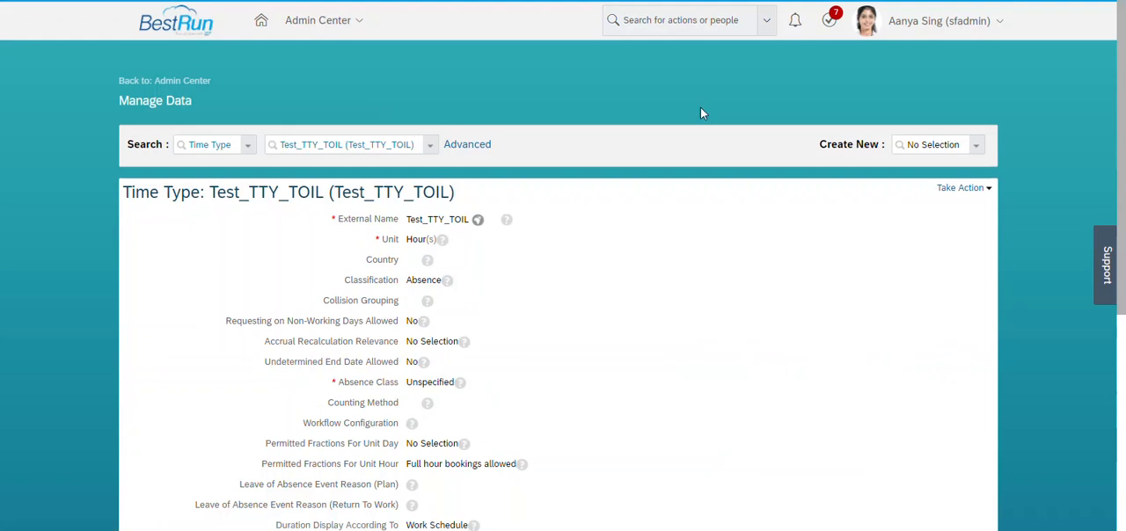
left_click(935, 147)
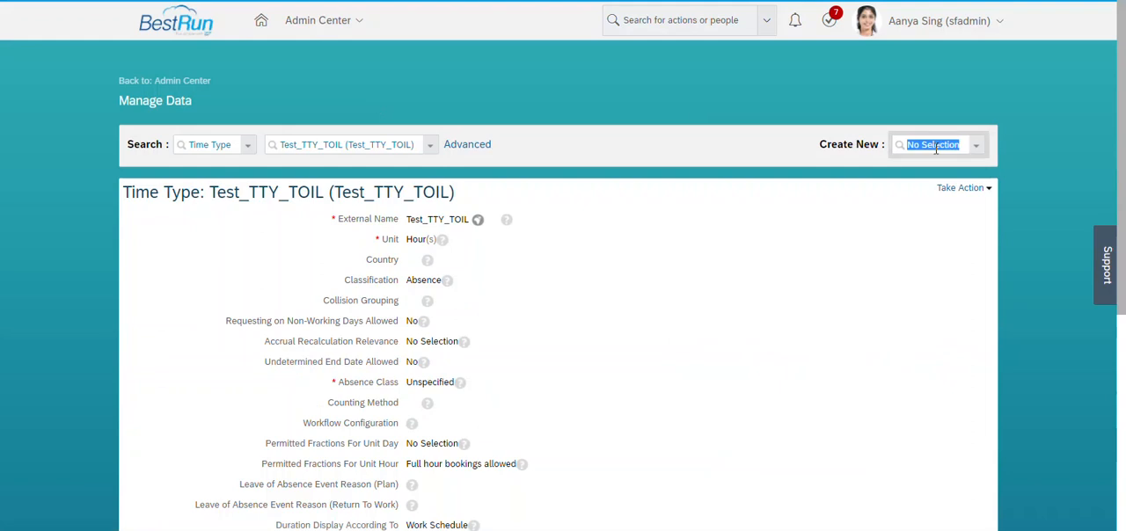
type("Time accou")
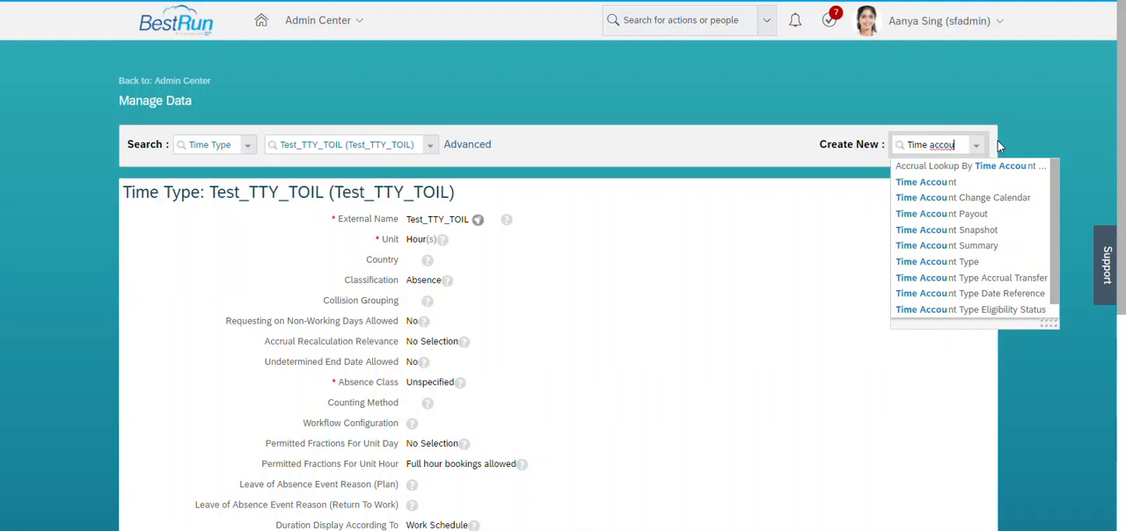
type("nt")
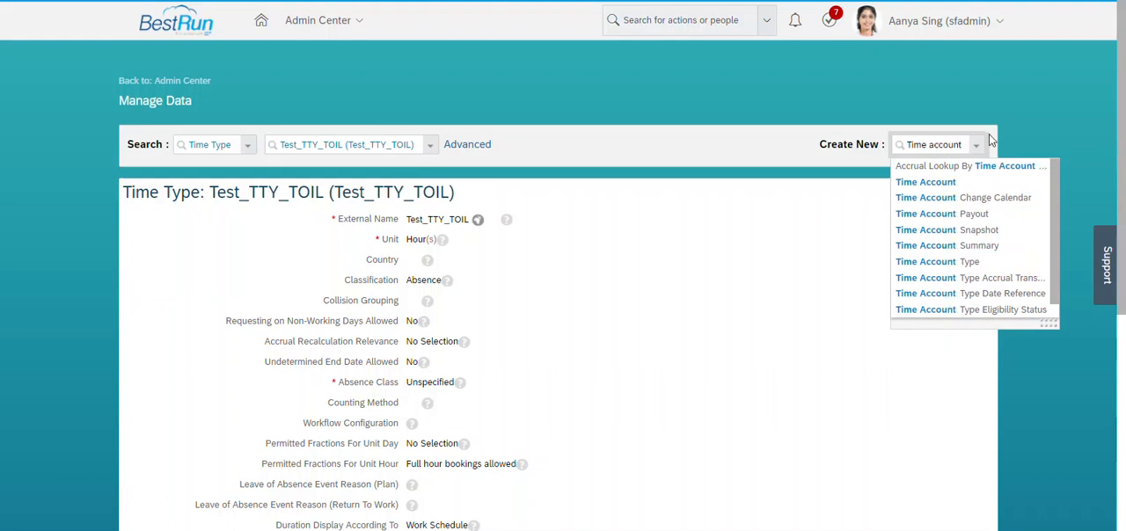
type(" ty")
left_click(957, 181)
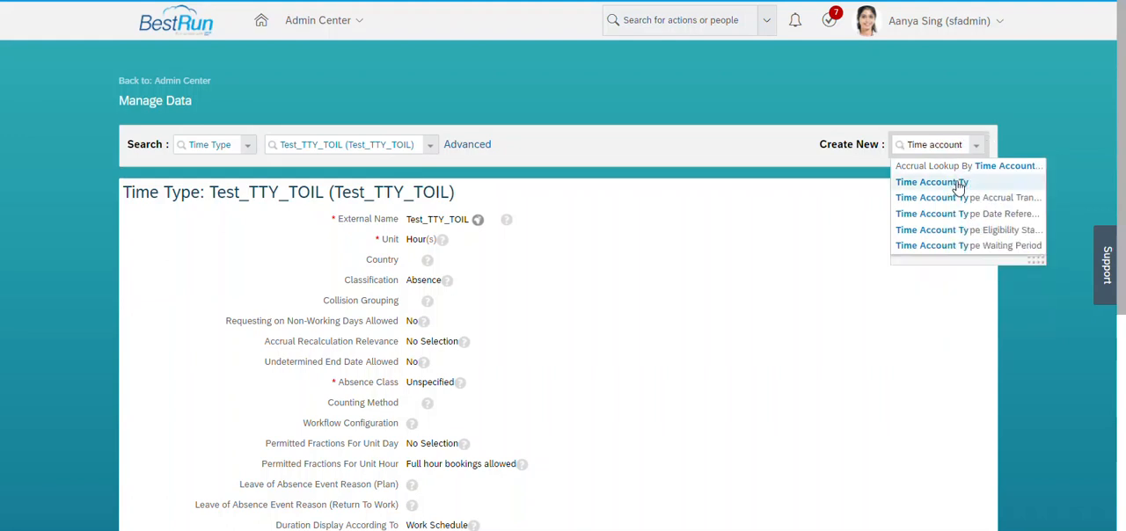
Enter Test_TAT_TOIL as both the External Name and the External Code of the time account type.
left_click(452, 227)
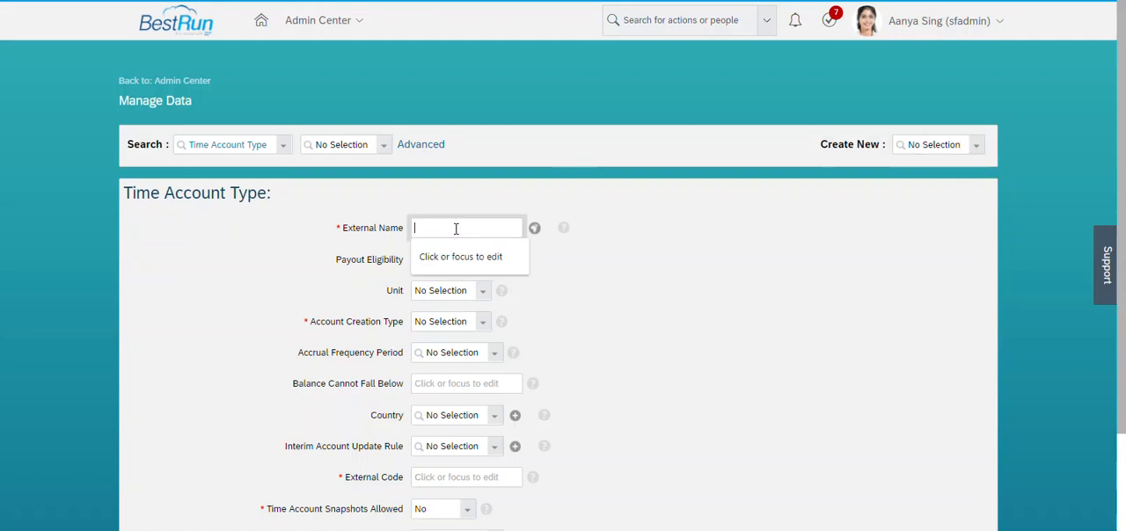
type("Test")
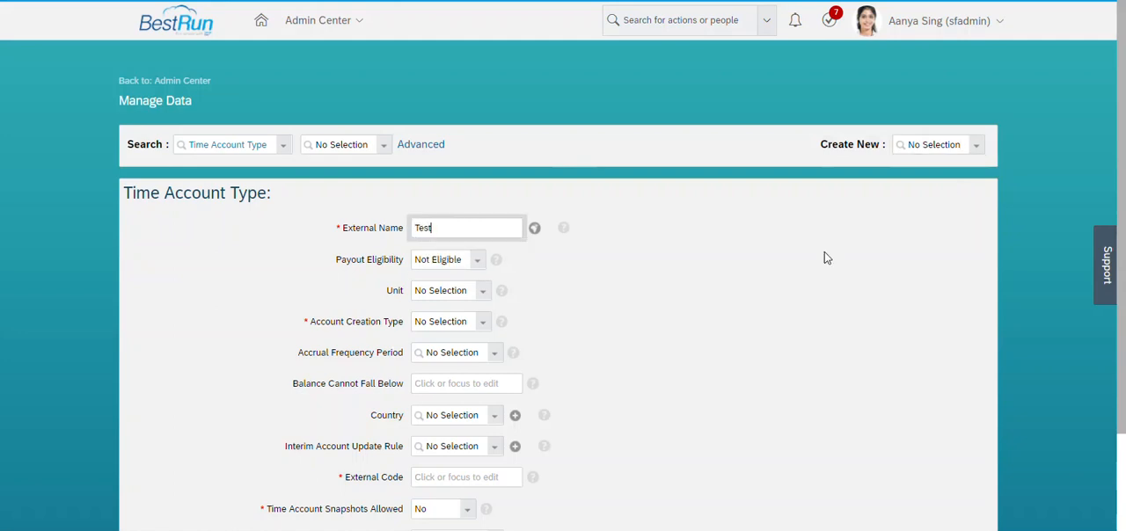
type("_TAT_TOIL")
left_click_drag(1122, 238, 1122, 308)
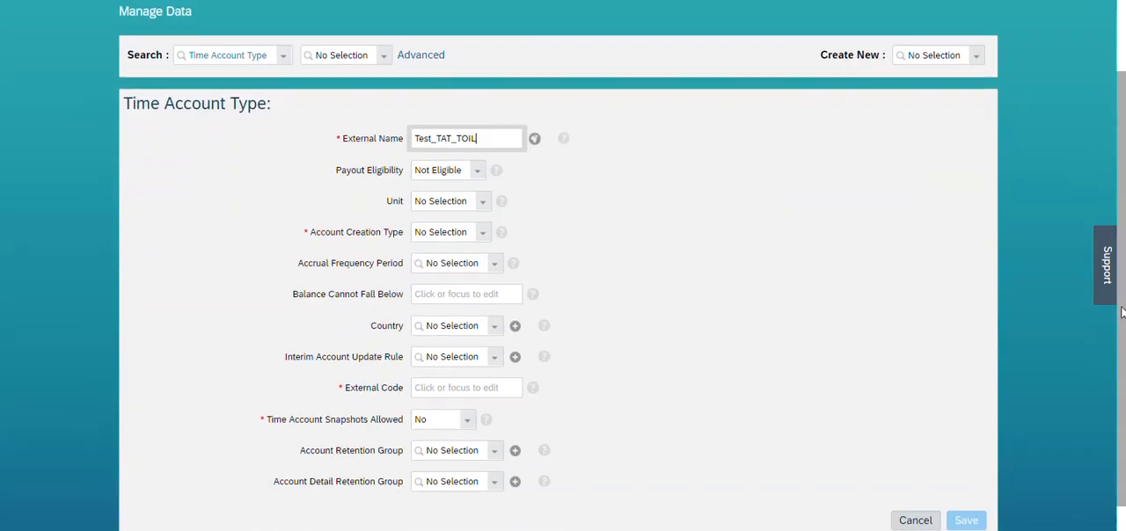
scroll(1122, 314, "down", 1)
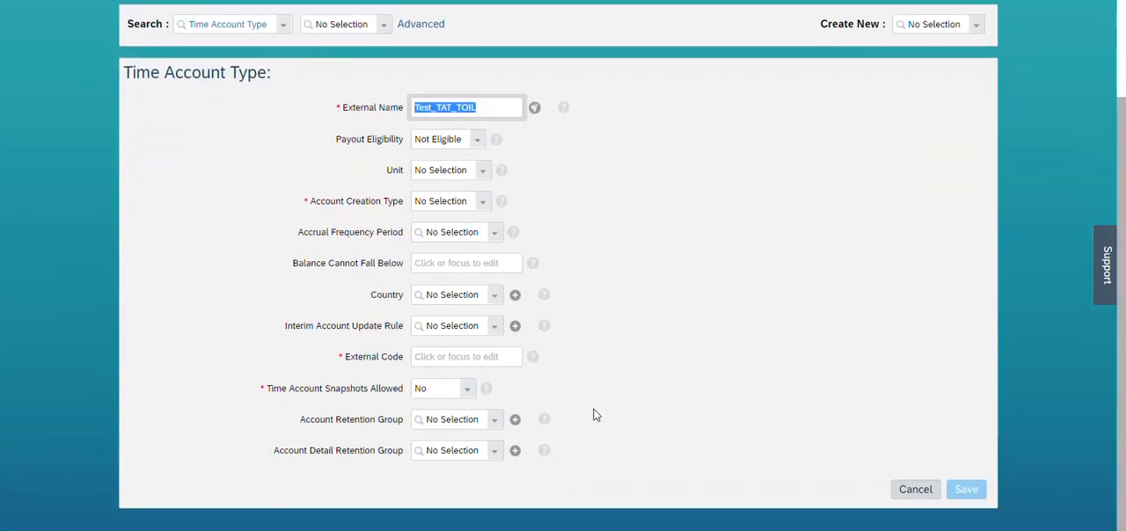
left_click(451, 355)
type("Test_TAT_TOIL")
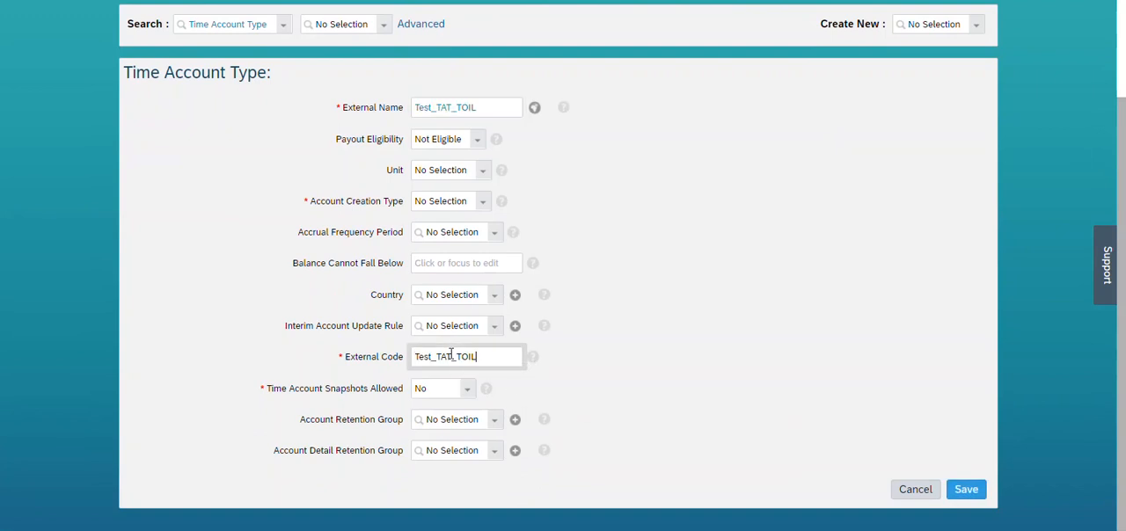
left_click(732, 291)
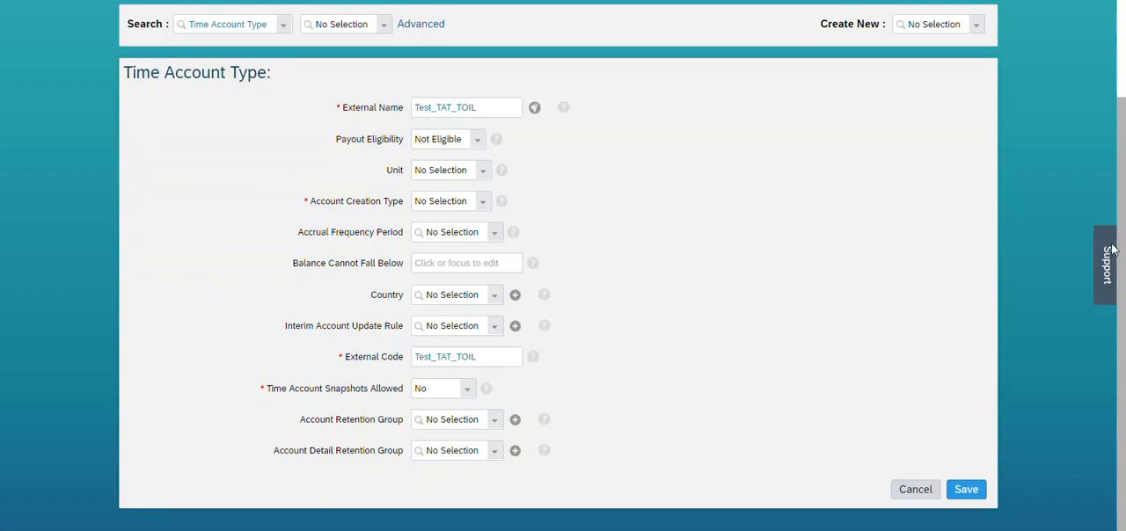
Set the time account type's Unit to Hour(s) and Account Creation Type to Permanent, and save the record.
left_click_drag(1123, 256, 1125, 297)
left_click(485, 175)
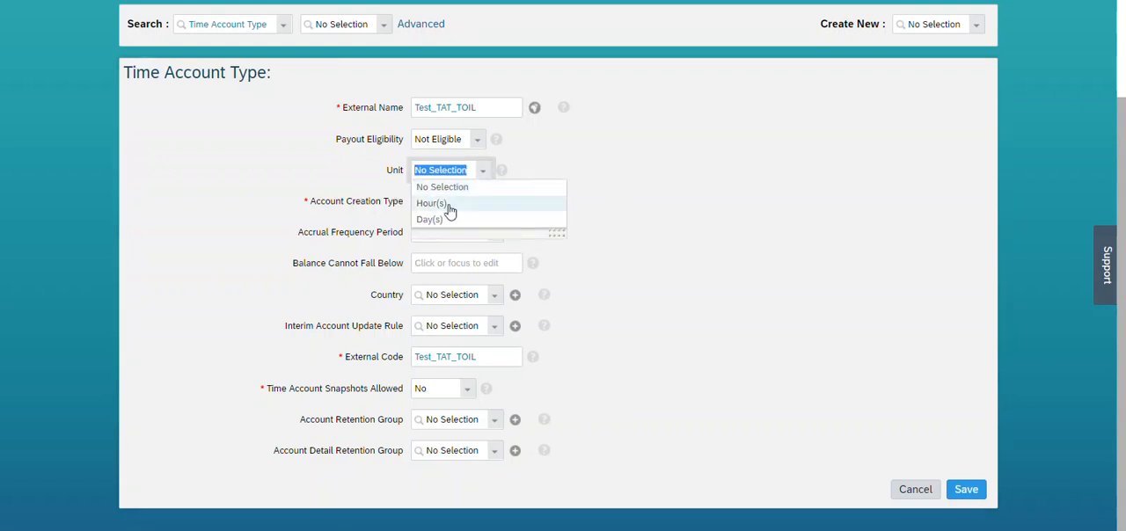
left_click(448, 208)
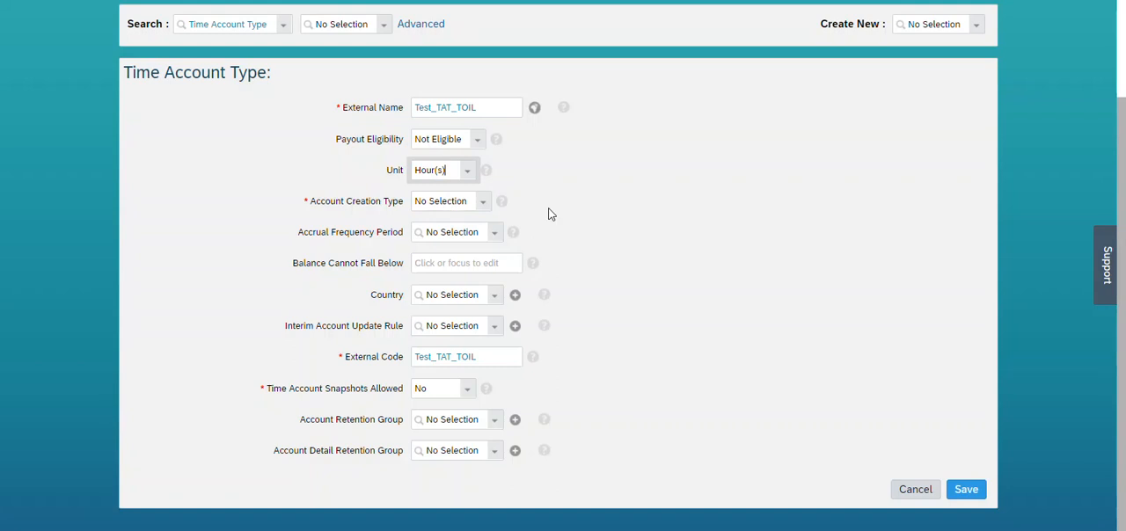
left_click(483, 203)
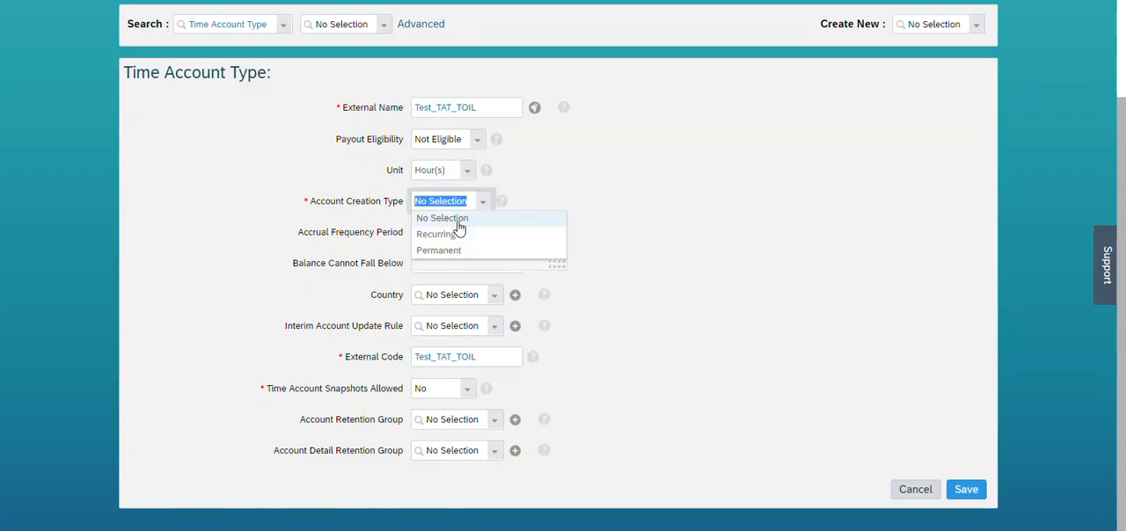
left_click(445, 253)
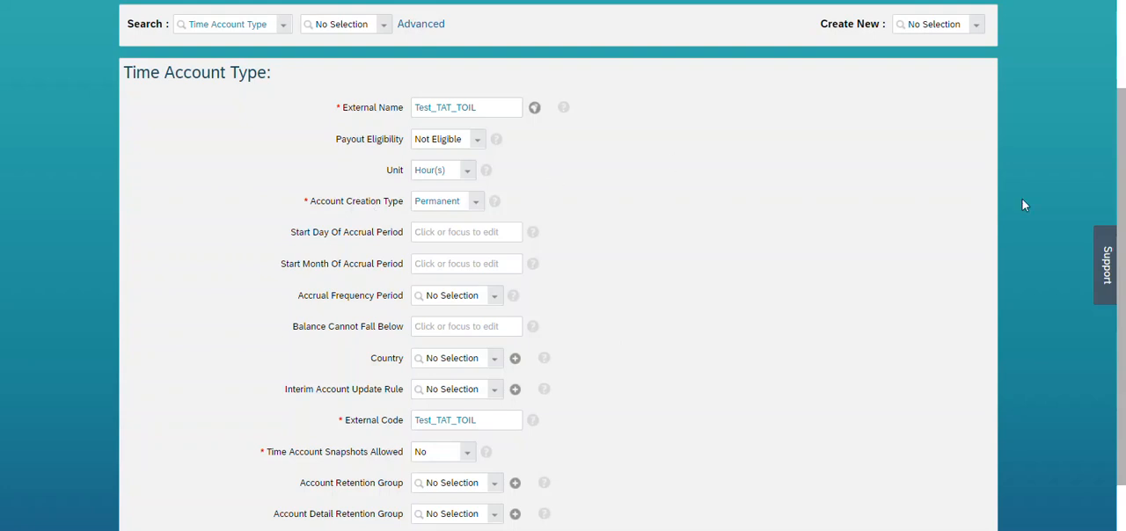
scroll(352, 159, "down", 2)
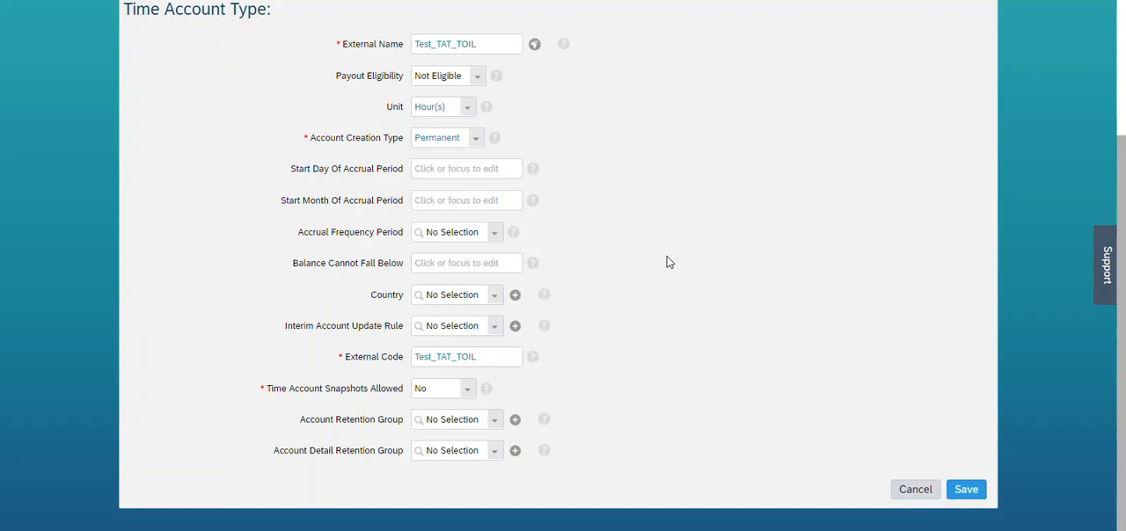
left_click(966, 490)
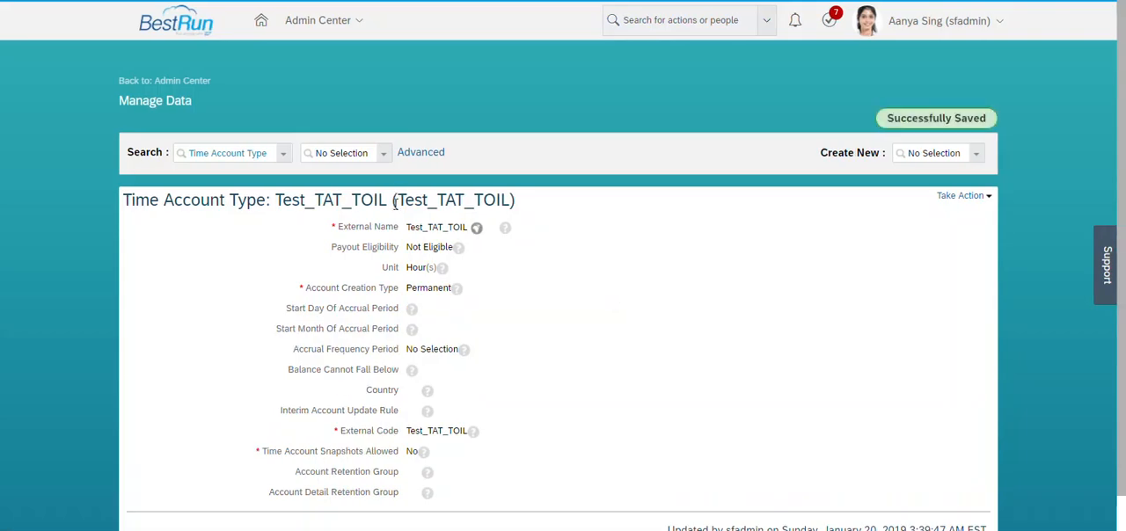
Add a time account posting rule to the Test_TTY_TOIL time type with Test_TAT_TOIL as account type and external code, and try to save.
left_click_drag(395, 203, 515, 201)
key("ctrl+c")
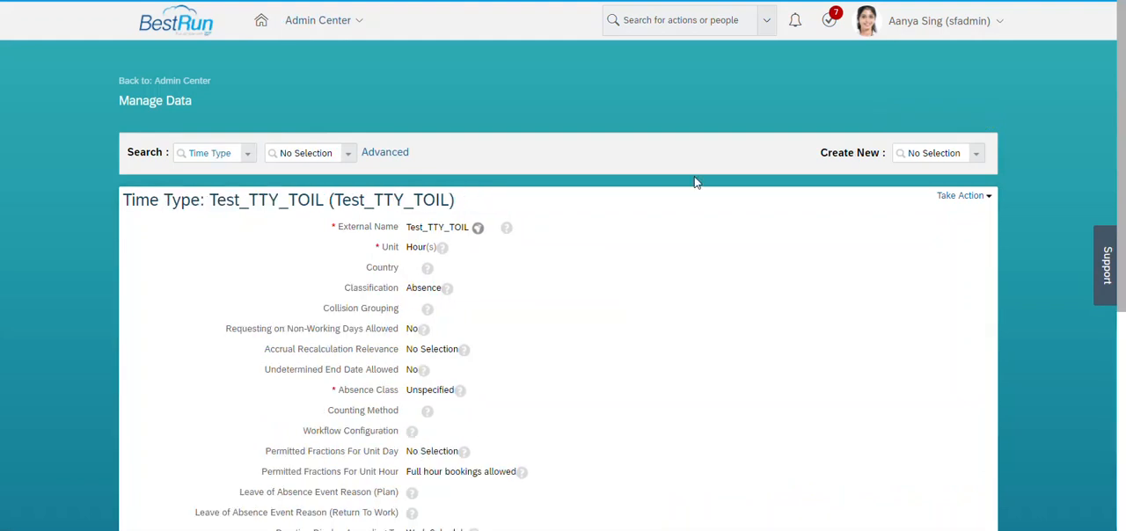
left_click(964, 195)
left_click(951, 211)
scroll(1123, 148, "down", 7)
left_click(194, 326)
key("ctrl+v")
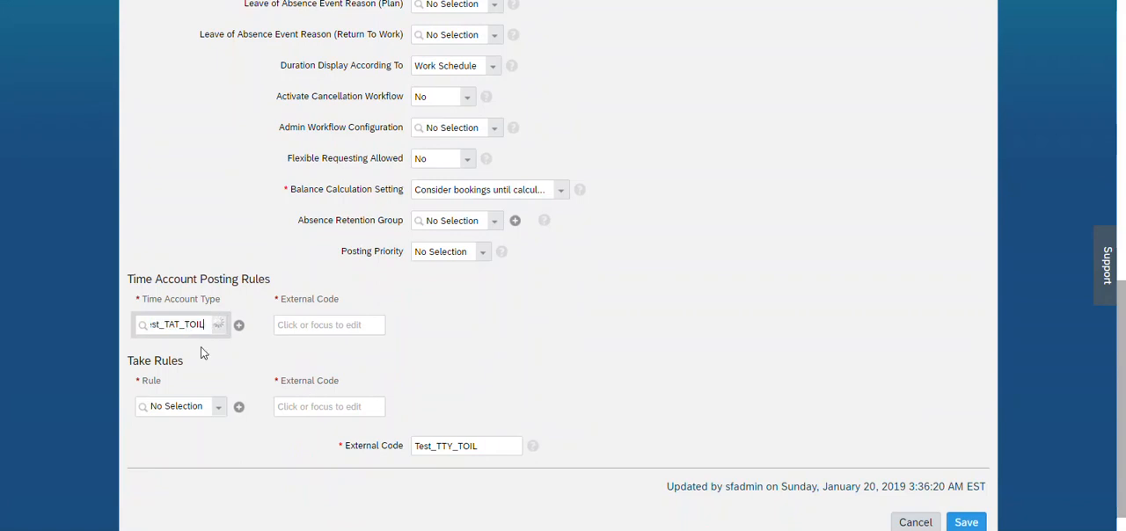
left_click(202, 344)
left_click(371, 332)
key("ctrl+v")
scroll(1112, 465, "down", 2)
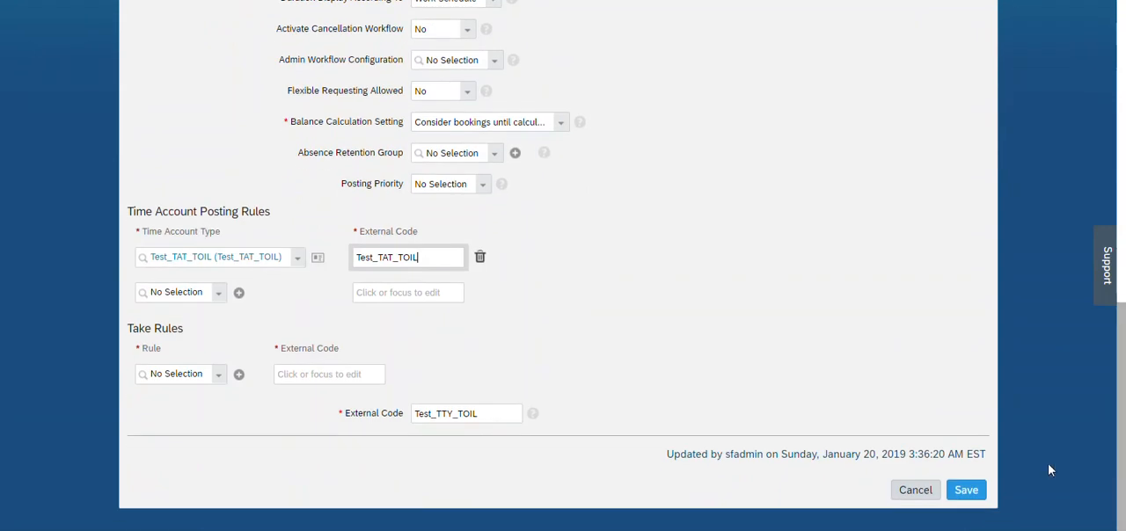
left_click(966, 490)
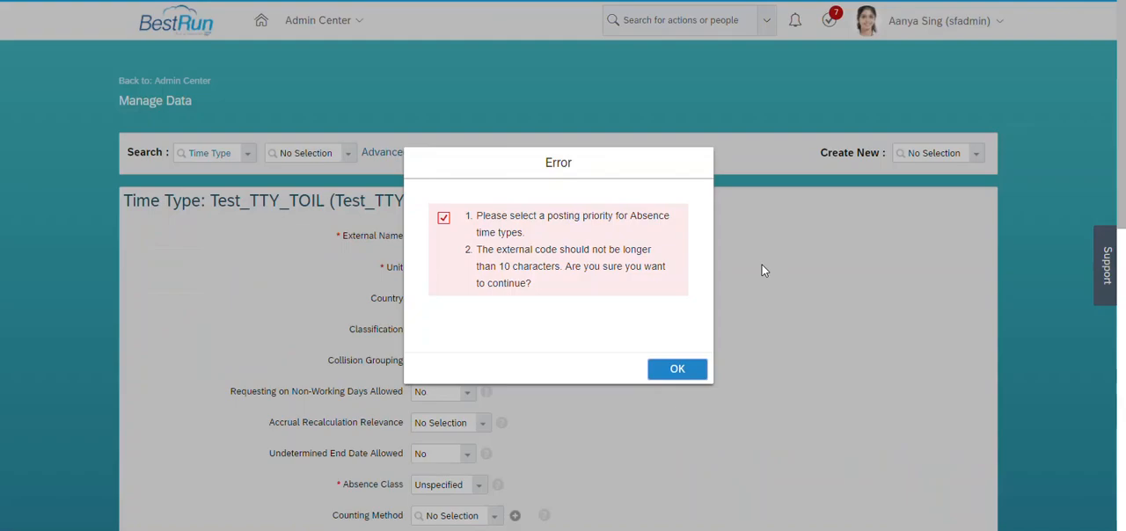
Set Posting Priority to "Post to time accounts by defined time account type period" and try to save the time type.
left_click(676, 369)
scroll(563, 352, "down", 5)
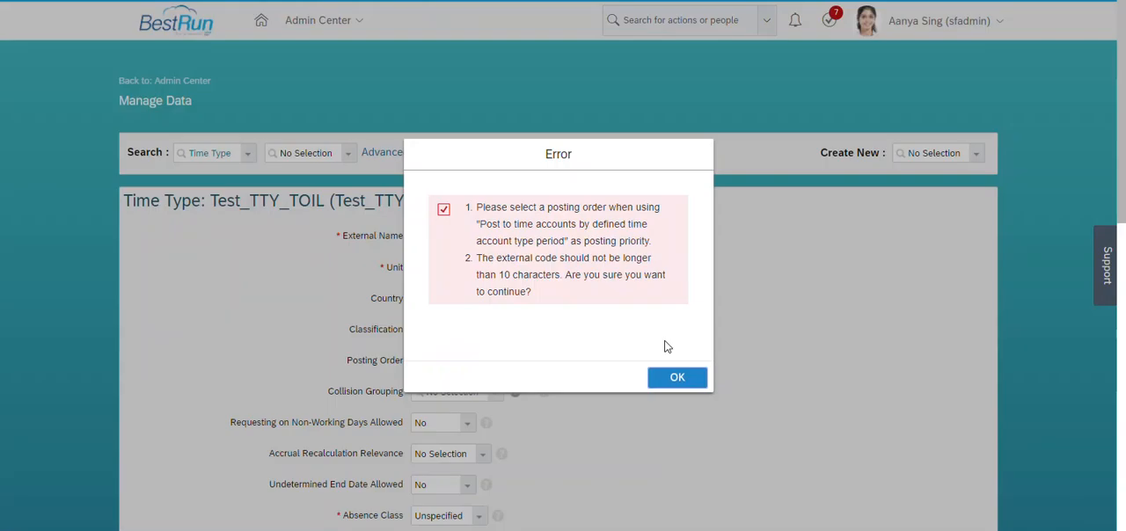
left_click(676, 377)
Set Posting Order to "Oldest First by Validity Period" and save the time type.
scroll(1122, 311, "down", 3)
mouse_move(1121, 307)
left_mouse_down()
mouse_move(1121, 407)
mouse_move(1125, 319)
left_mouse_up()
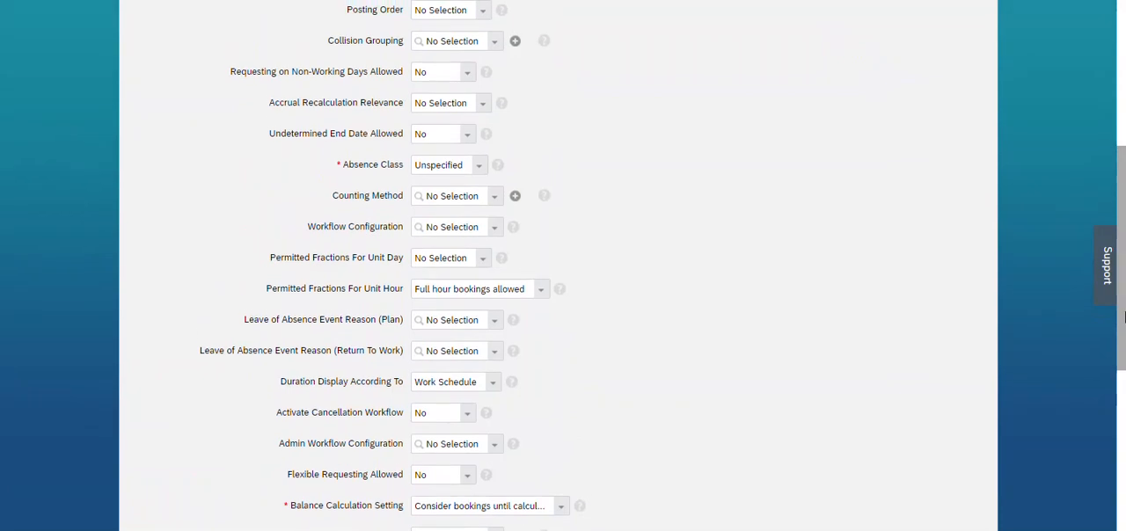
key("ctrl+f")
type("post")
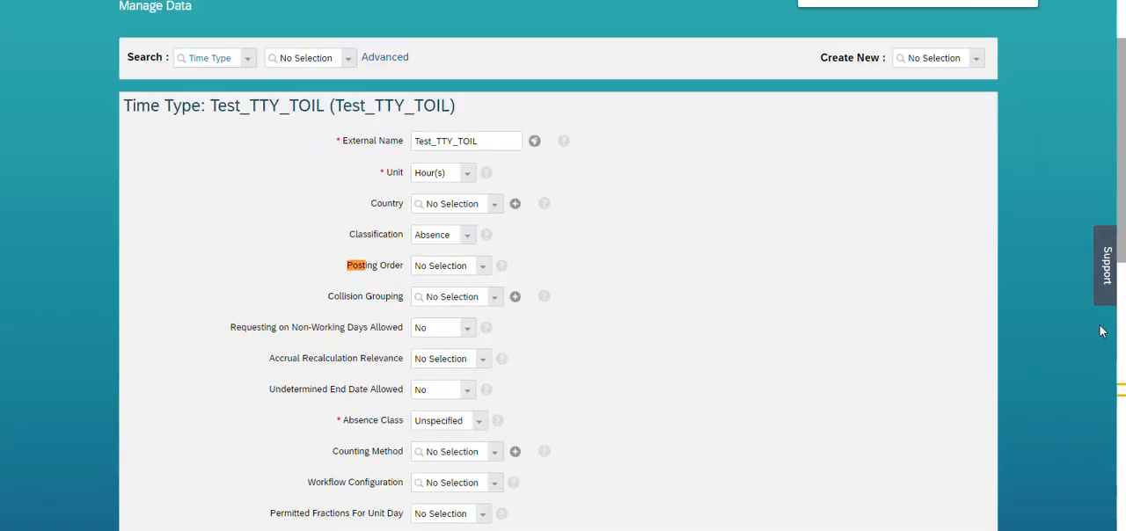
left_click(486, 269)
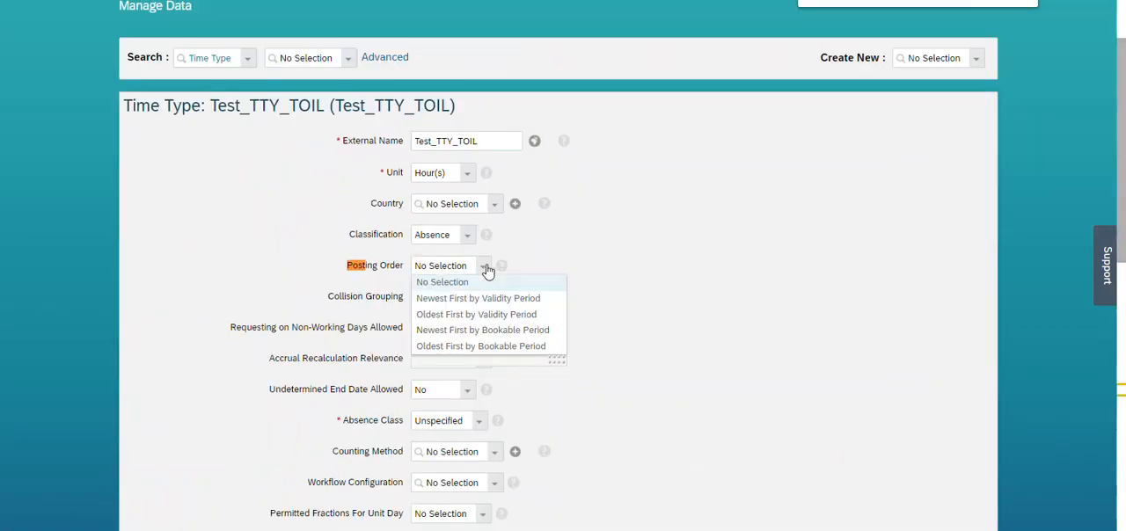
left_click(471, 315)
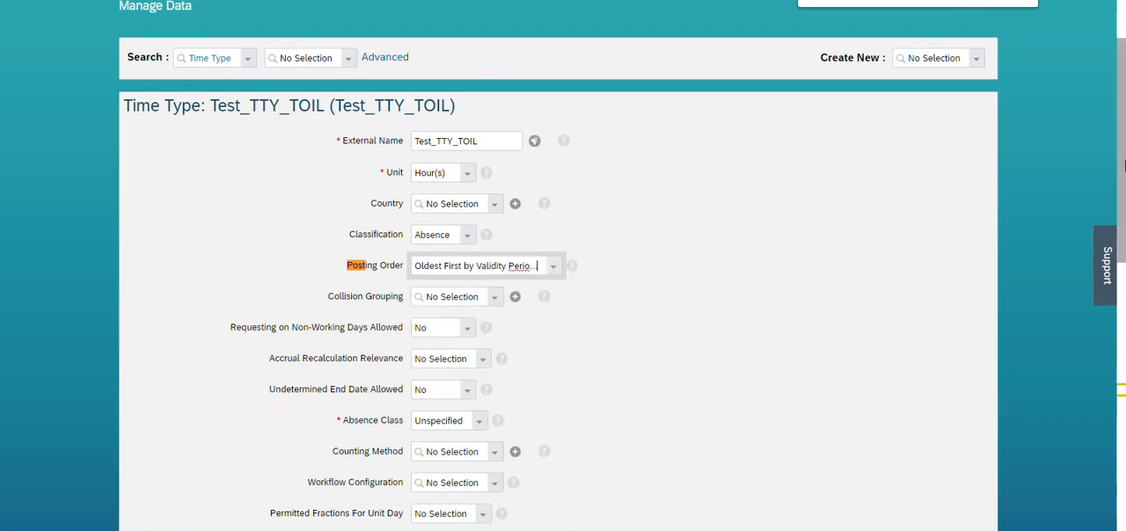
left_click(694, 305)
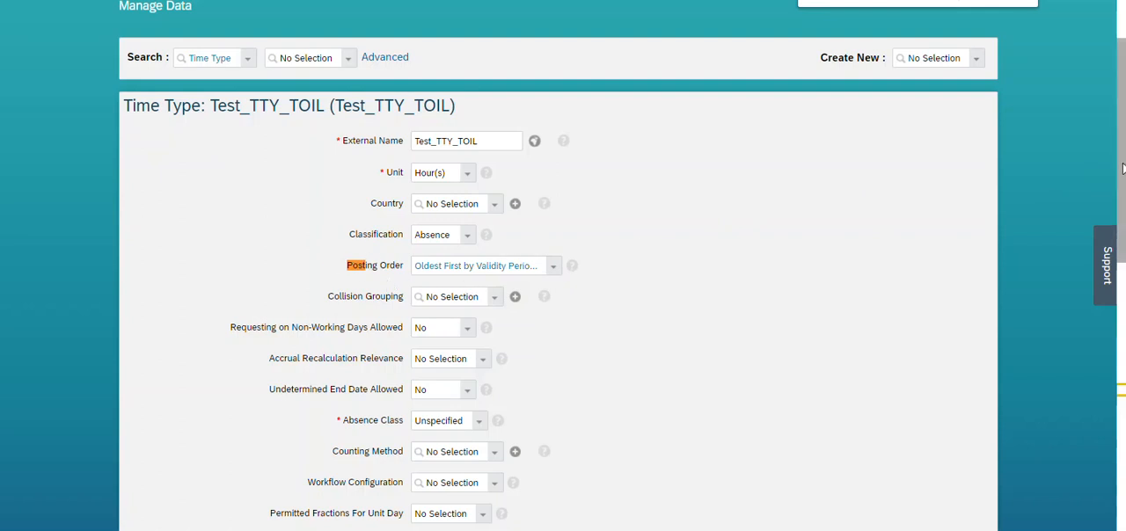
left_click_drag(1122, 169, 1123, 130)
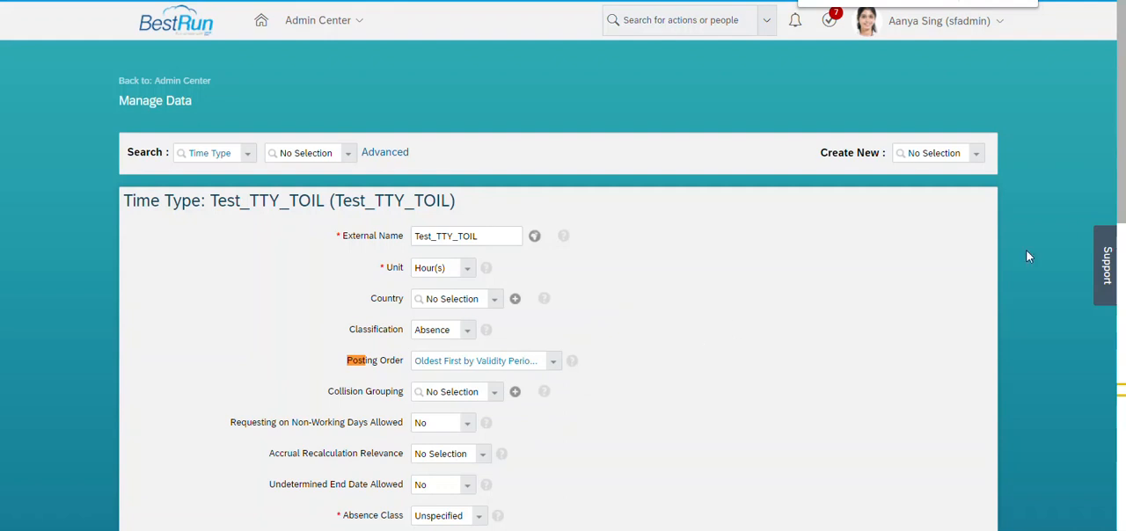
left_click_drag(1122, 190, 1125, 498)
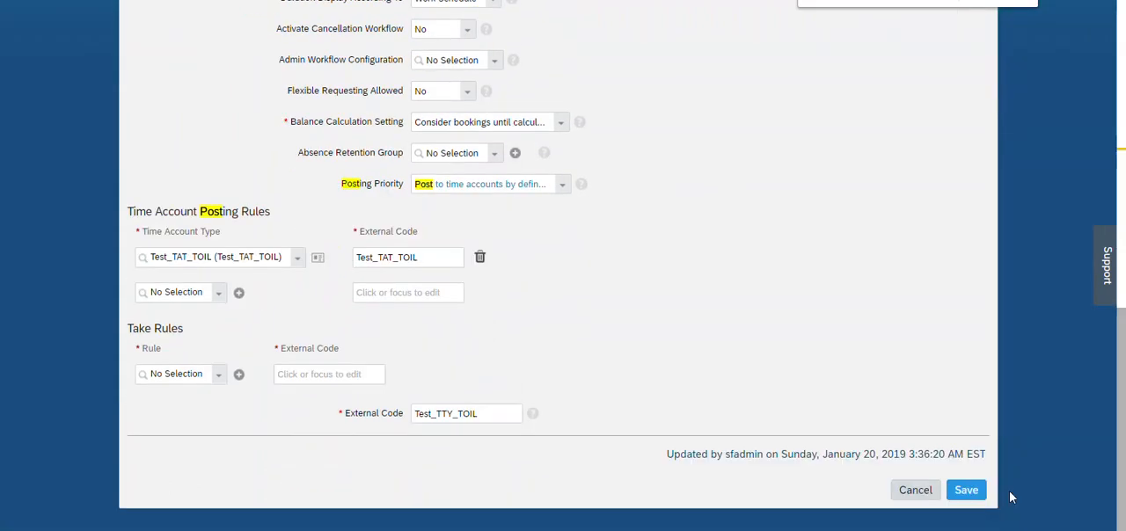
left_click(967, 491)
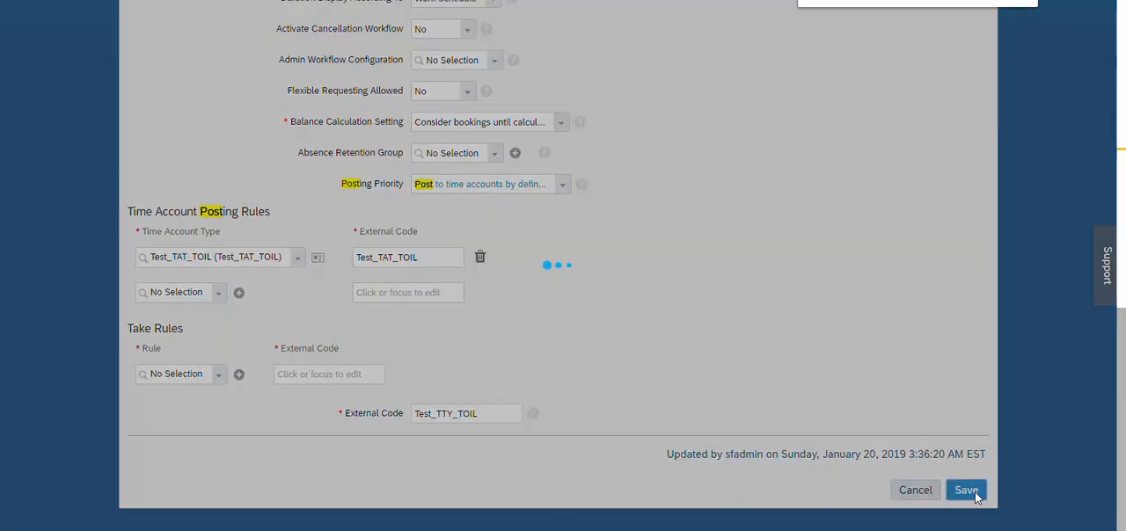
left_click(677, 370)
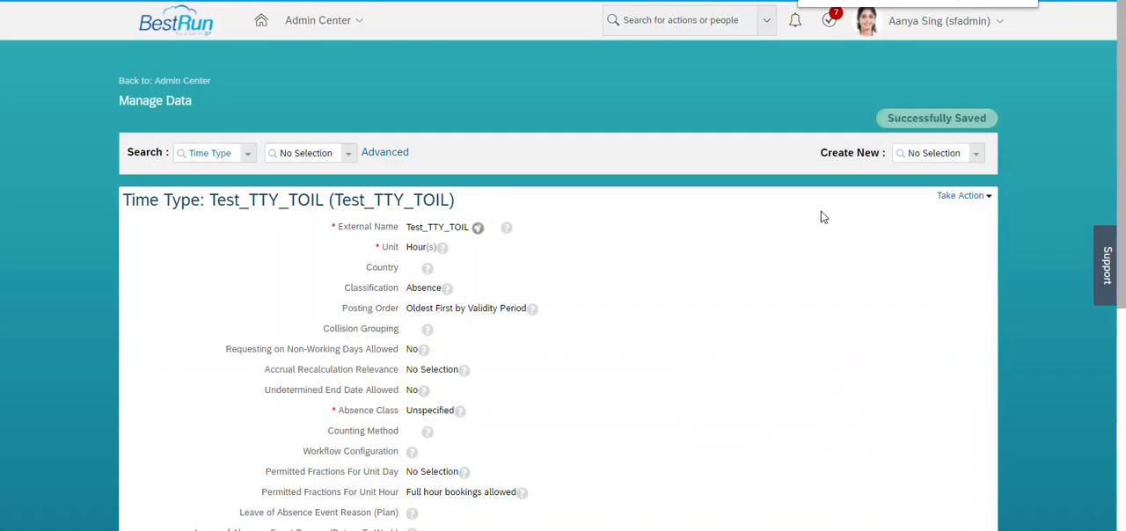
Duplicate the browser tab and start creating a new Time Profile record in the copy.
mouse_move(1122, 86)
left_mouse_down()
mouse_move(1122, 311)
mouse_move(1124, 84)
left_mouse_up()
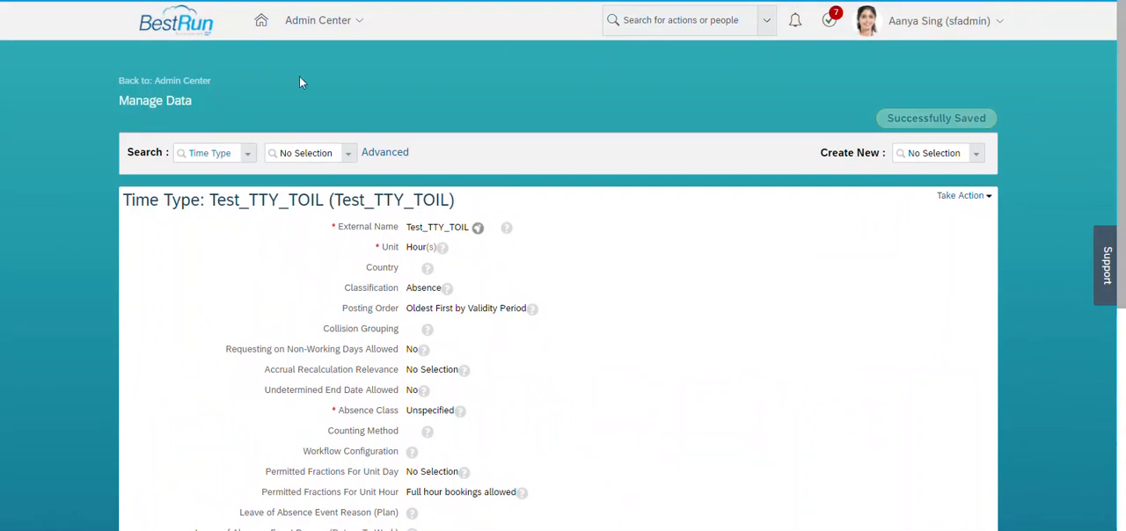
right_click(113, 0)
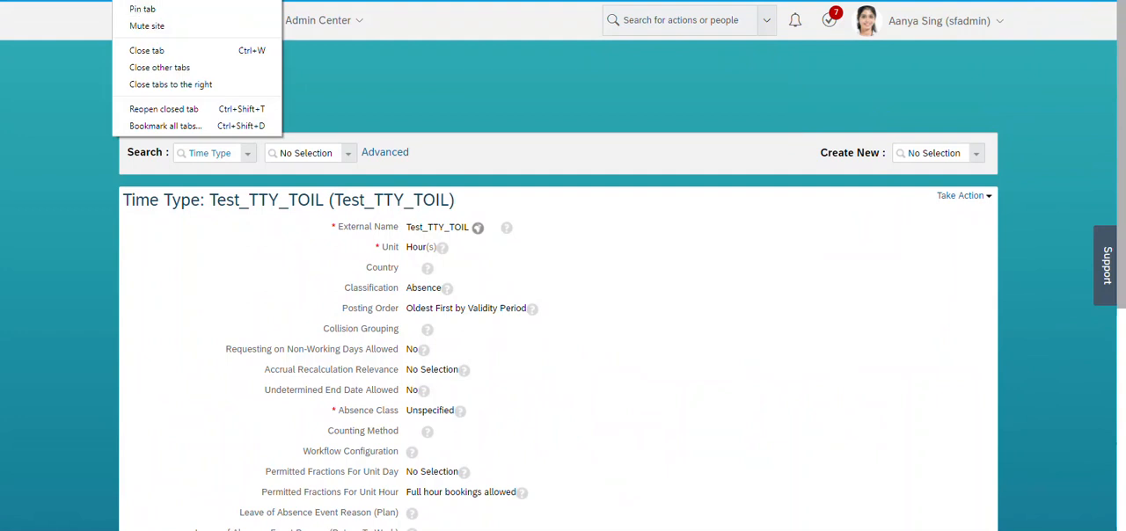
left_click(141, 0)
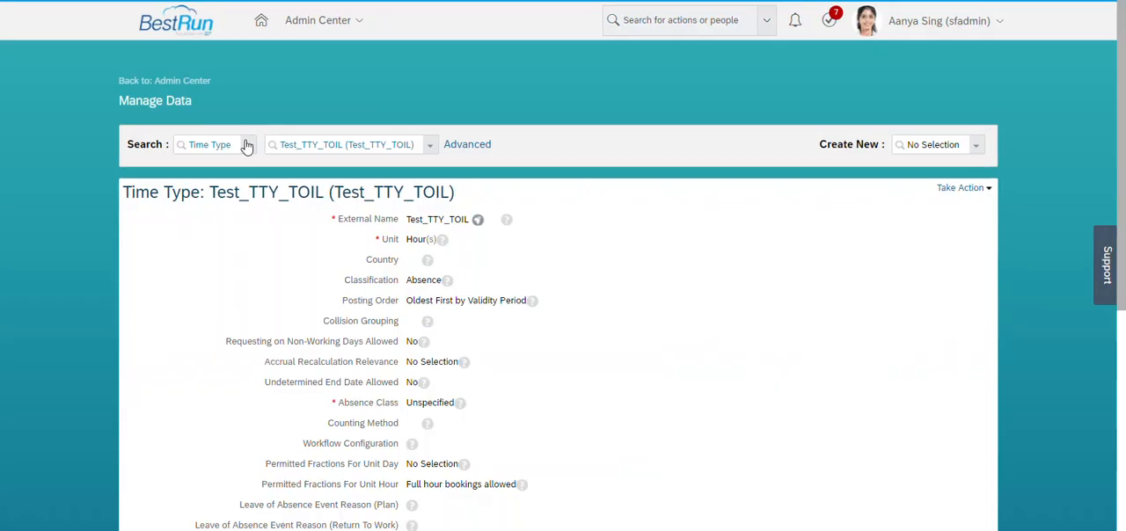
left_click(222, 146)
left_click(935, 145)
type("time pro")
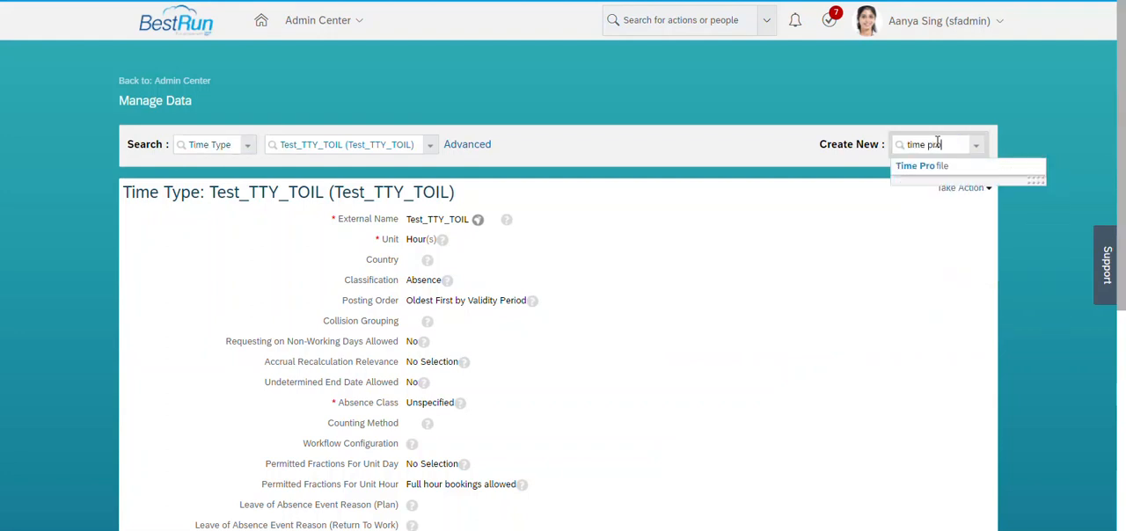
left_click(918, 169)
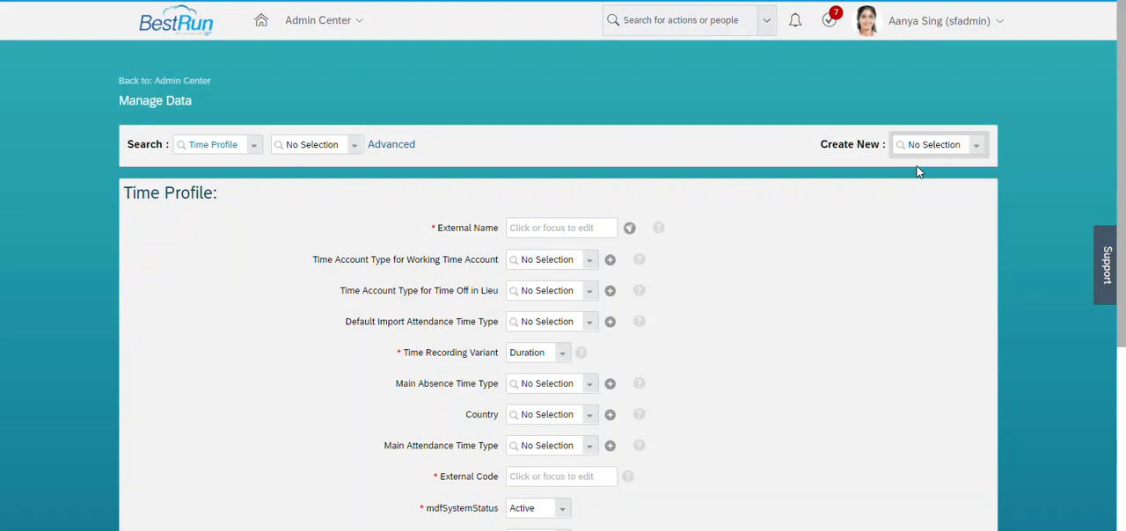
Enter Test_TPRF as both the External Name and the External Code of the time profile.
left_click_drag(1123, 167, 1124, 257)
left_click(567, 98)
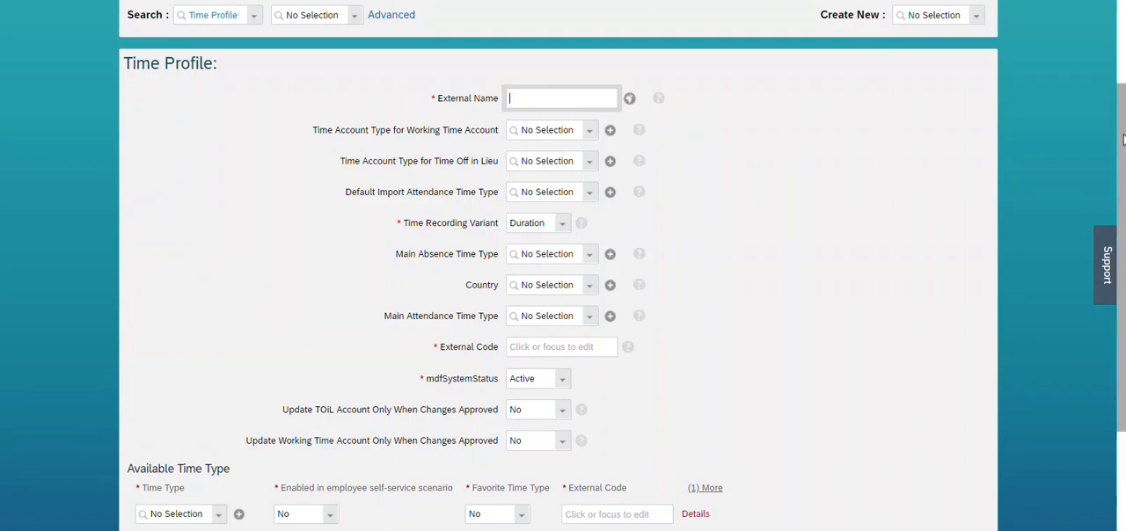
left_click_drag(1124, 139, 1122, 155)
type("Test_TPRF")
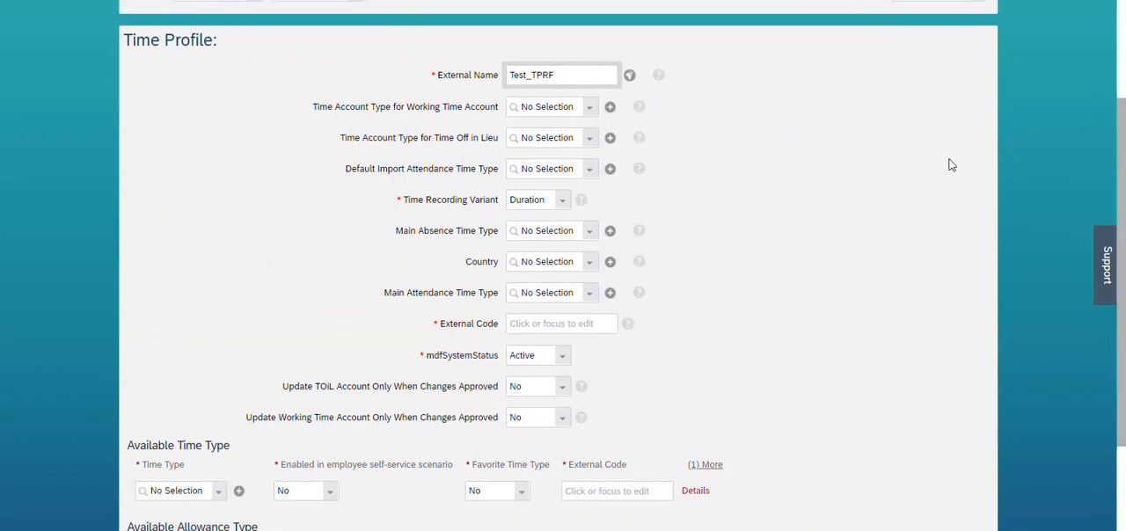
key("ctrl+a")
key("ctrl+c")
left_click(550, 322)
key("ctrl+v")
left_click(724, 180)
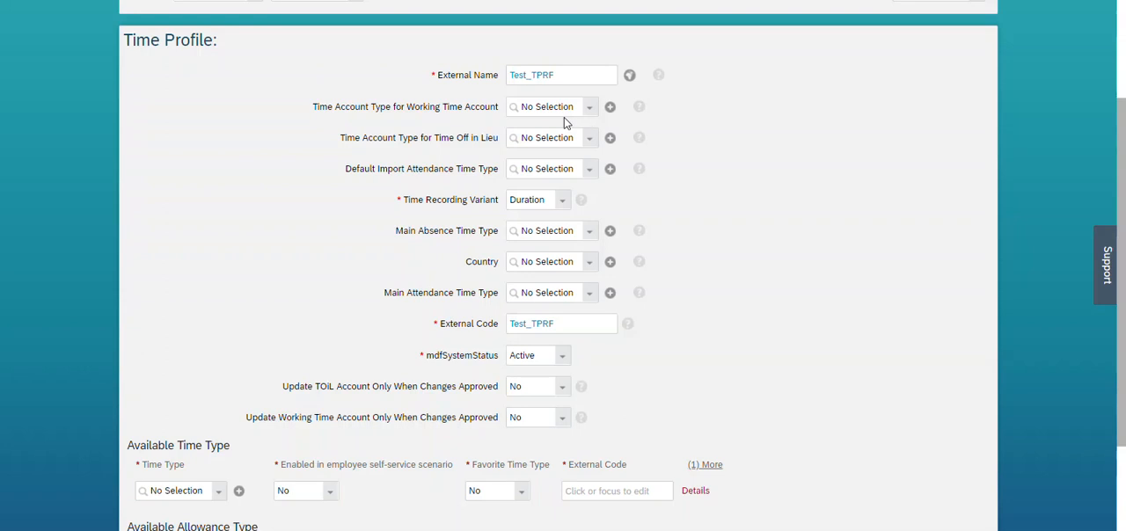
Set the profile's Time Account Type for Time Off in Lieu to Test_TAT_TOIL.
left_click(540, 146)
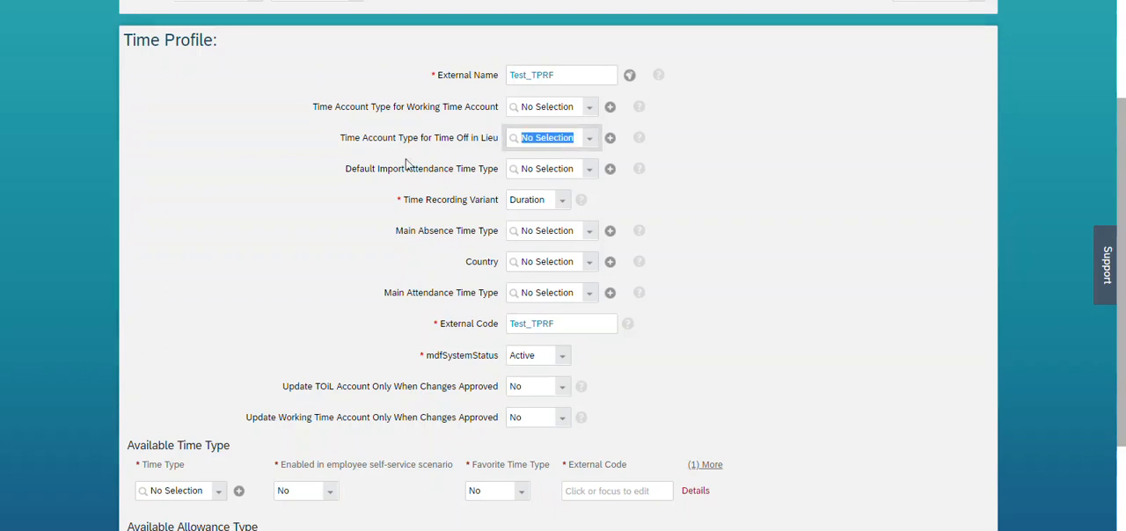
left_click_drag(340, 138, 525, 142)
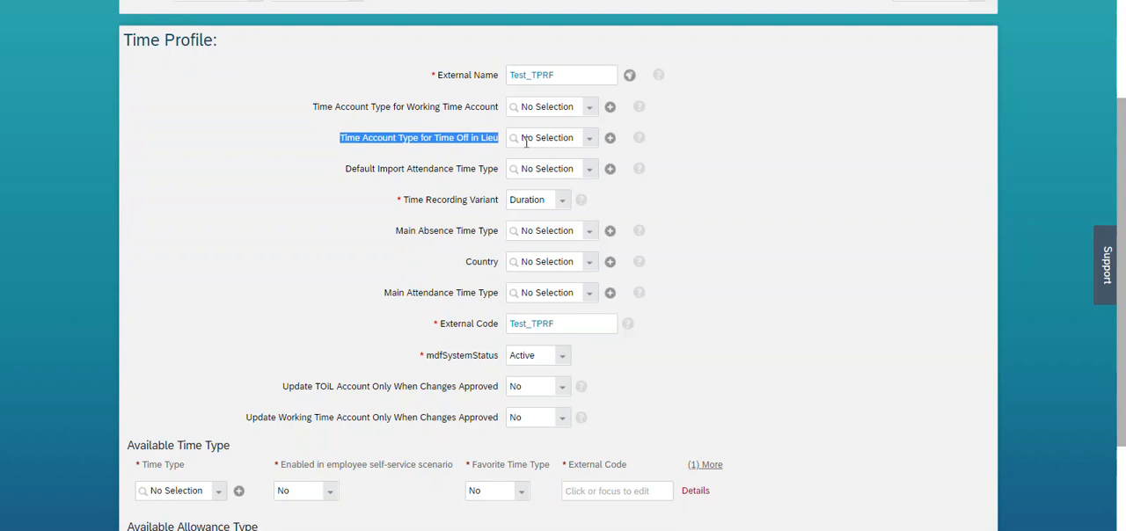
left_click(525, 142)
type("test_")
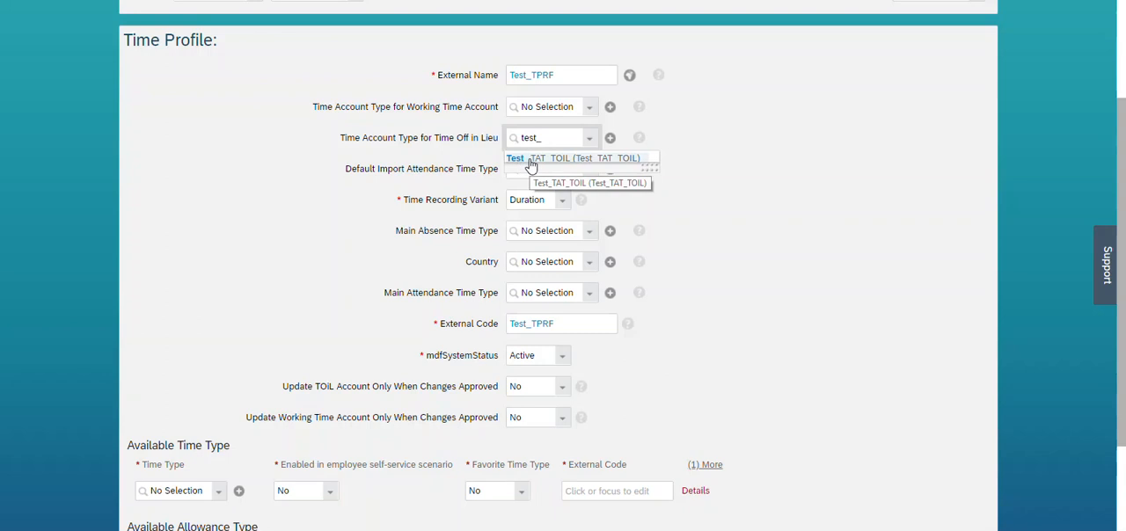
left_click(530, 161)
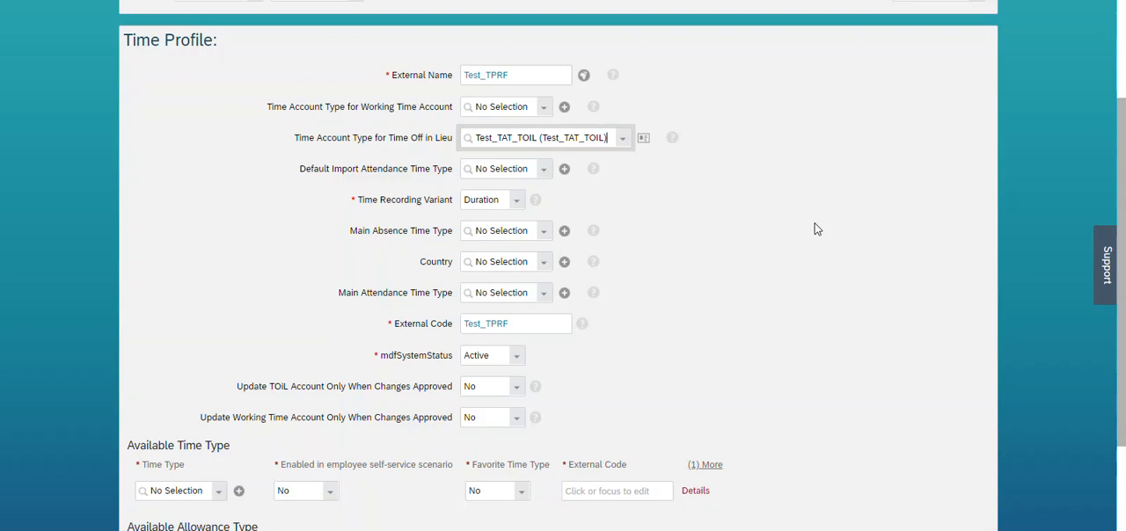
Set Default Import Attendance Time Type to Working Time (WORK) and review that time type's details.
key("Tab")
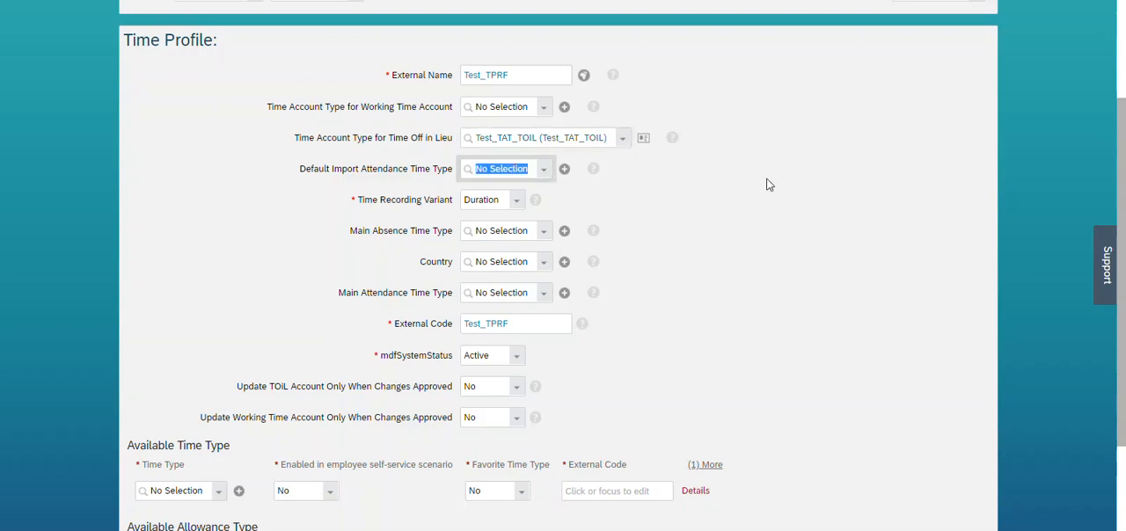
type("working")
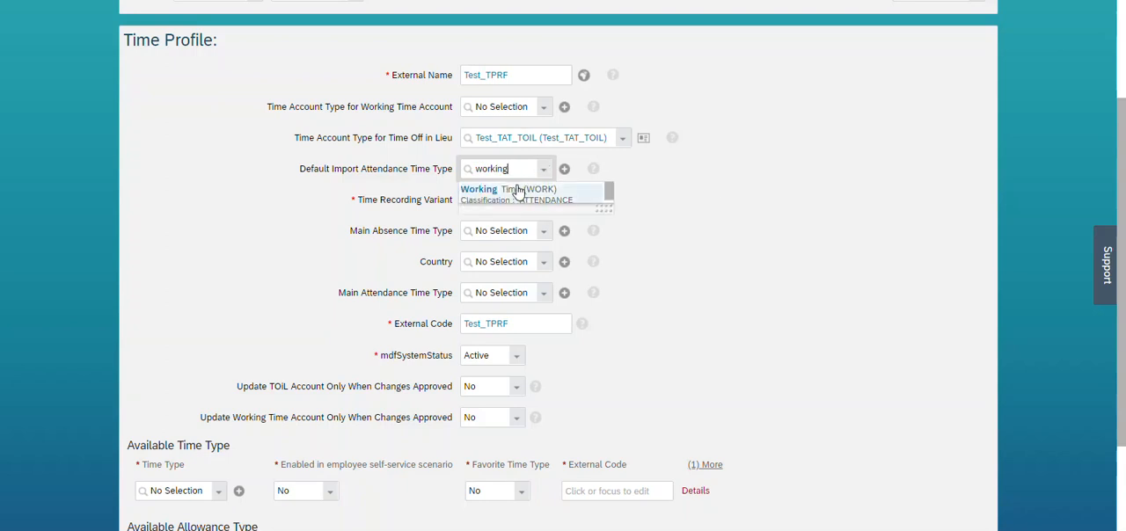
left_click(521, 190)
left_click(604, 170)
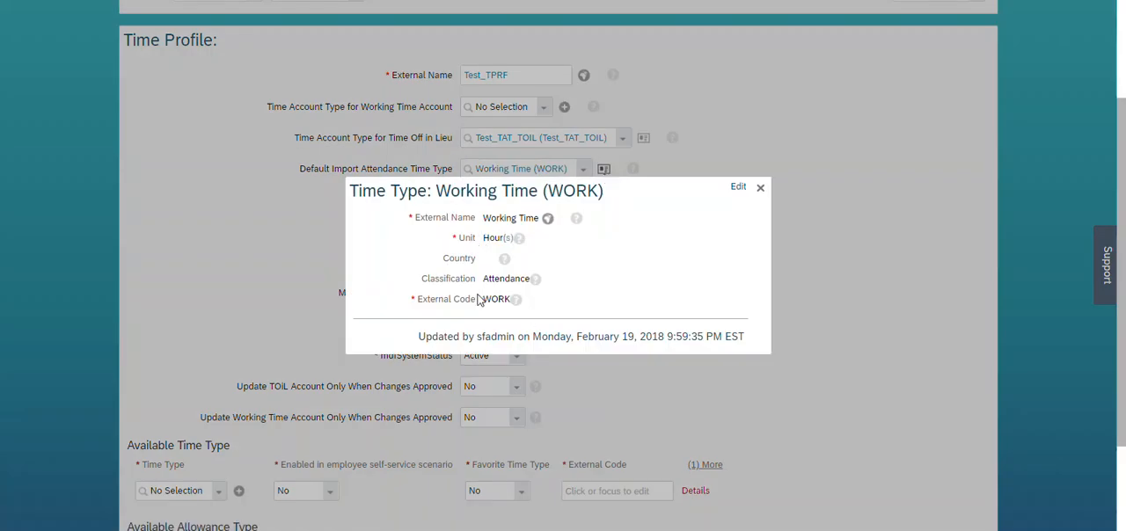
left_click(761, 190)
Set the time profile's Main Absence Time Type to Vacation (TT_VAC_REC).
left_click_drag(1121, 180, 1122, 235)
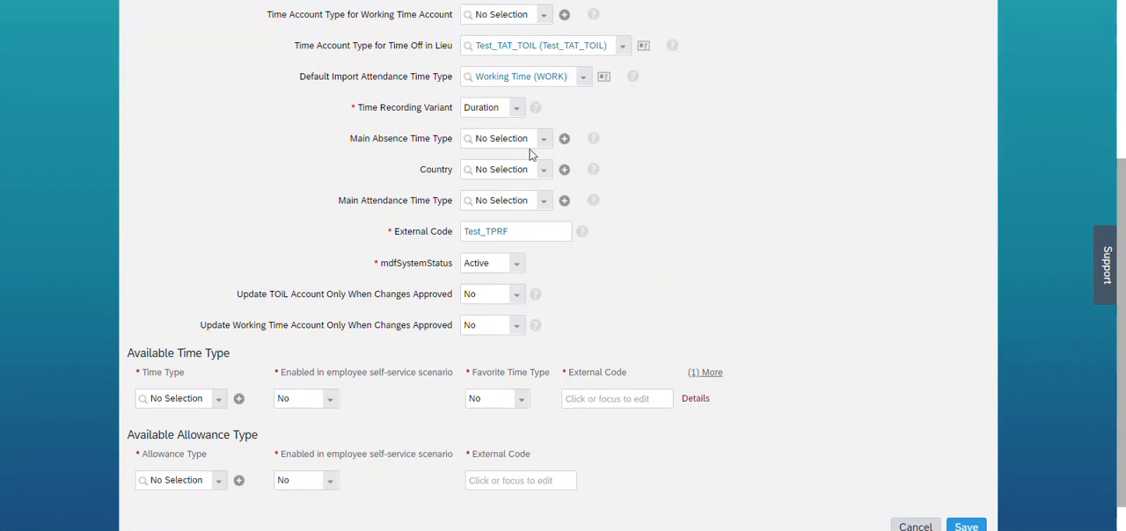
left_click(508, 137)
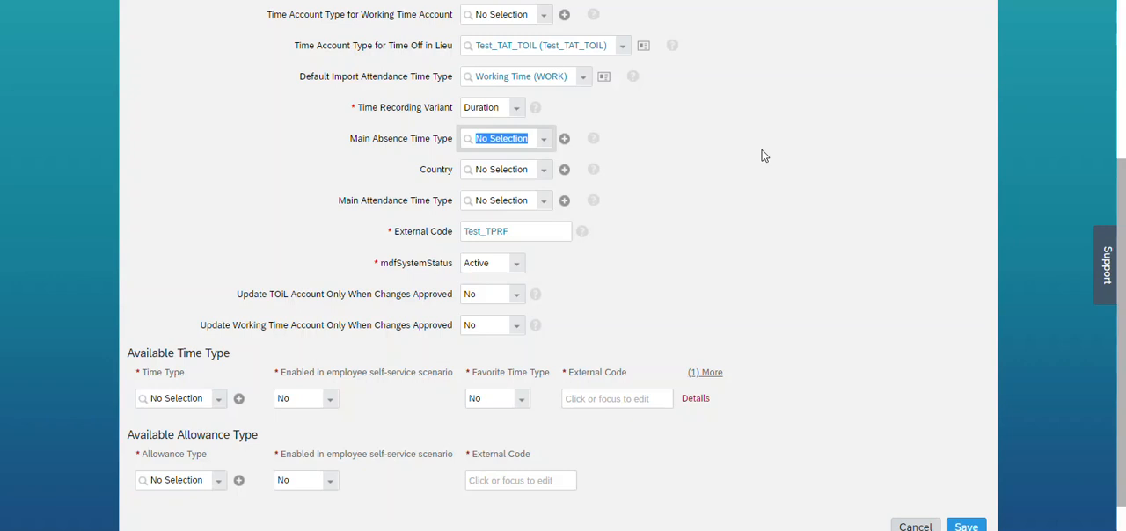
type("vaca")
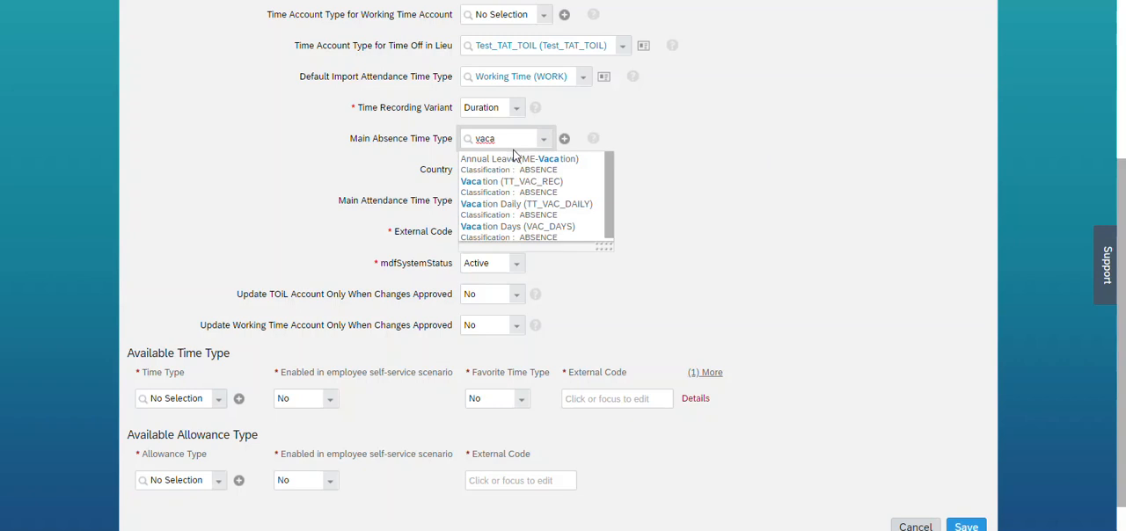
left_click(515, 190)
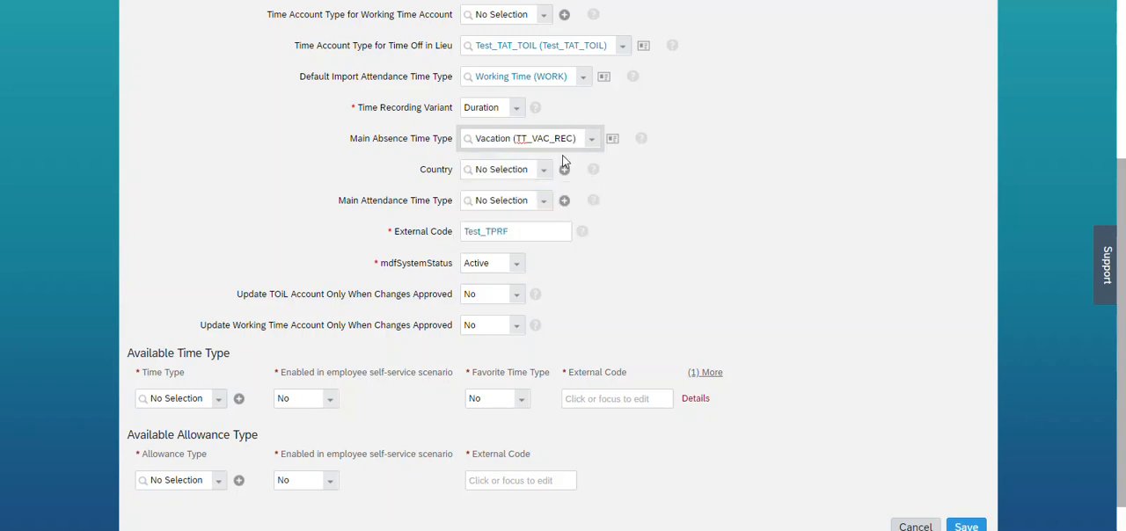
Set the time profile's Main Attendance Time Type to Working Time (WORK).
left_click(180, 397)
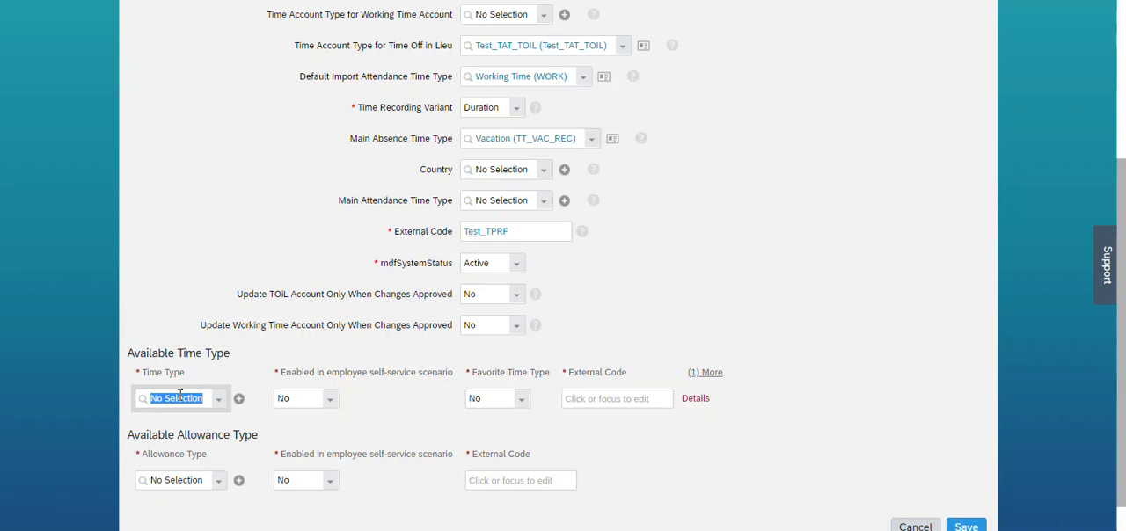
left_click(516, 197)
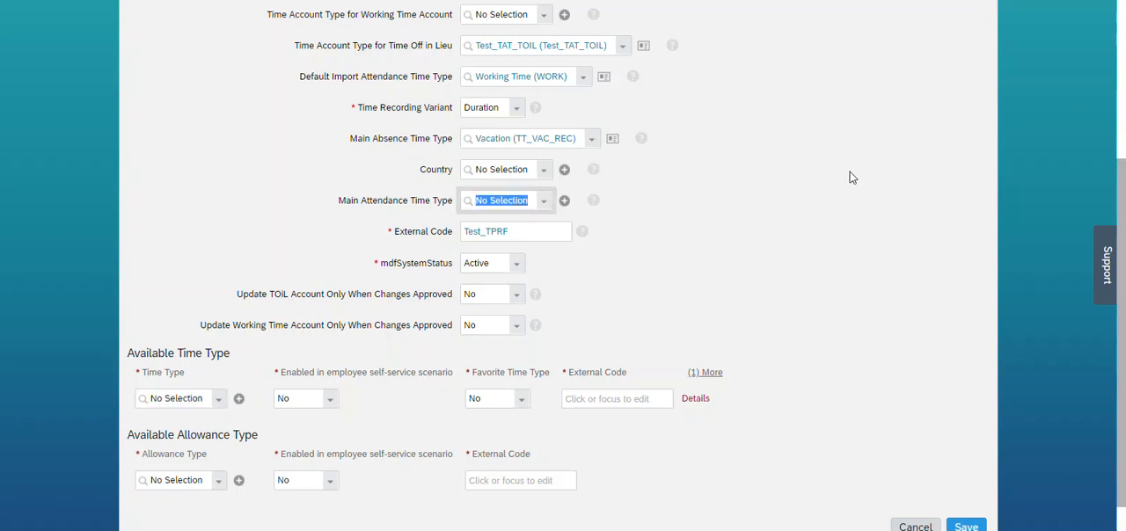
type("working")
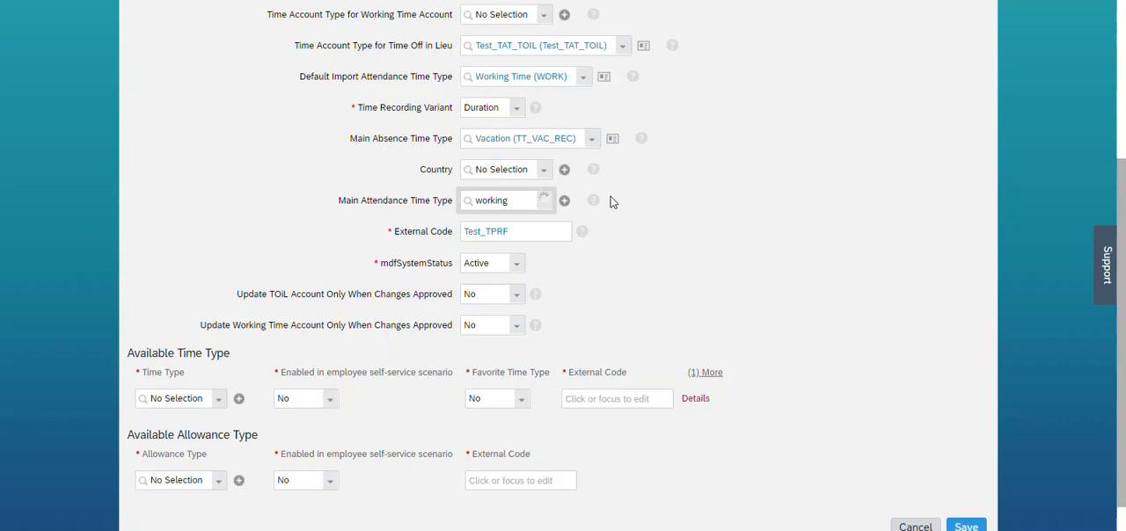
left_click(515, 222)
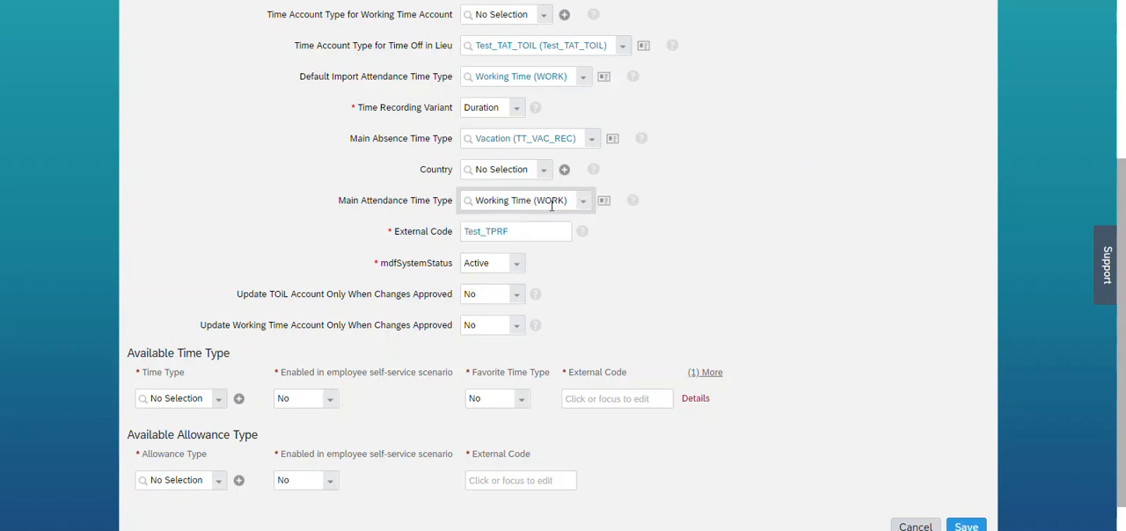
Add Vacation (TT_VAC_REC), Working Time (WORK) and Test_TTY_TOIL as available time types of the profile.
left_click(181, 403)
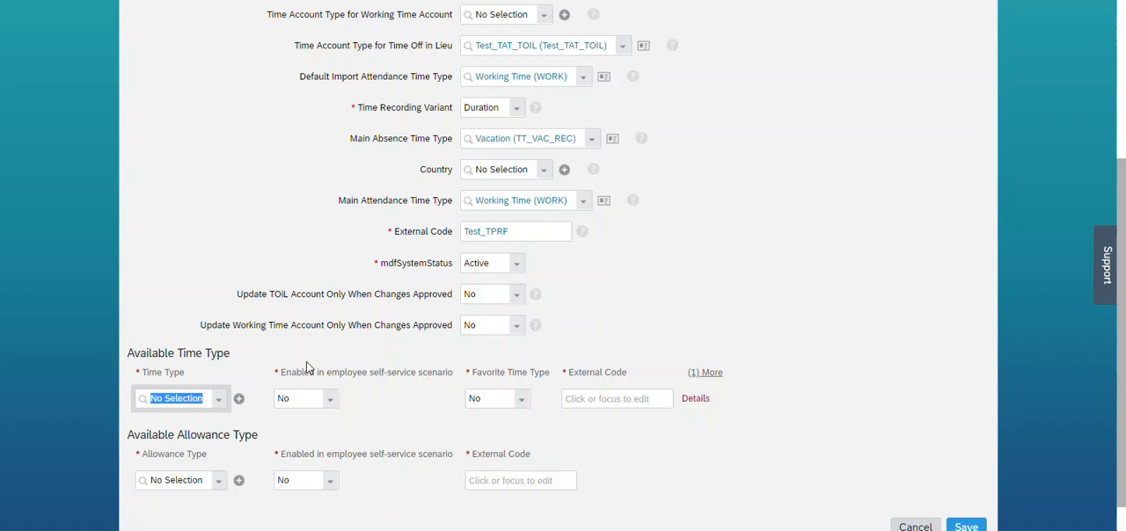
type("vaca")
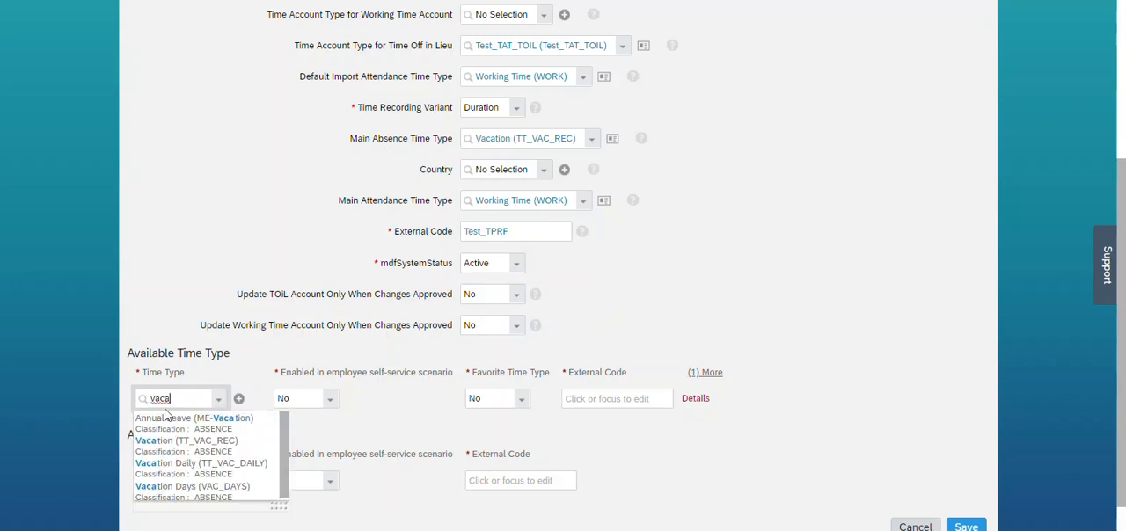
left_click(179, 447)
left_click(186, 432)
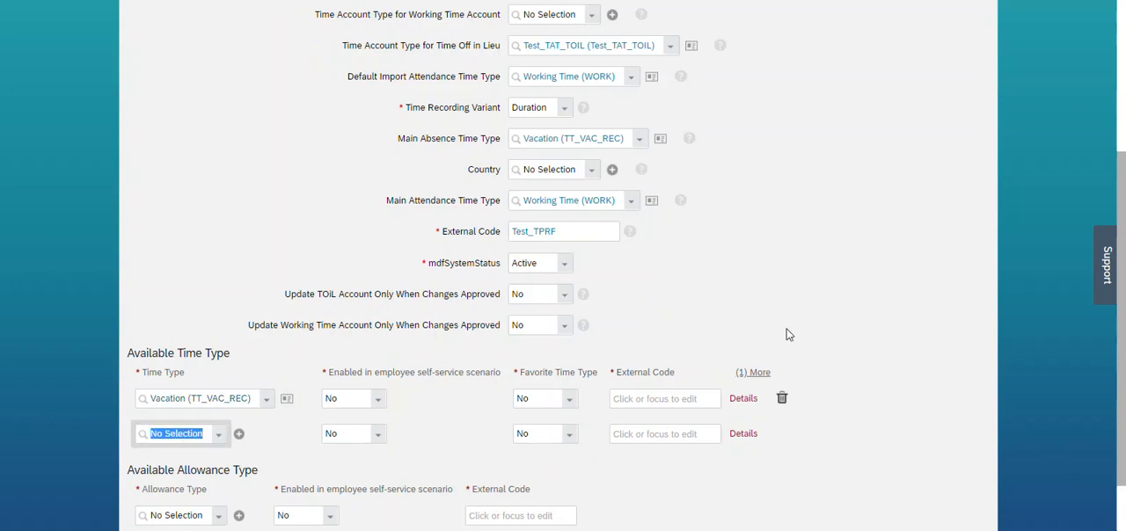
type("working")
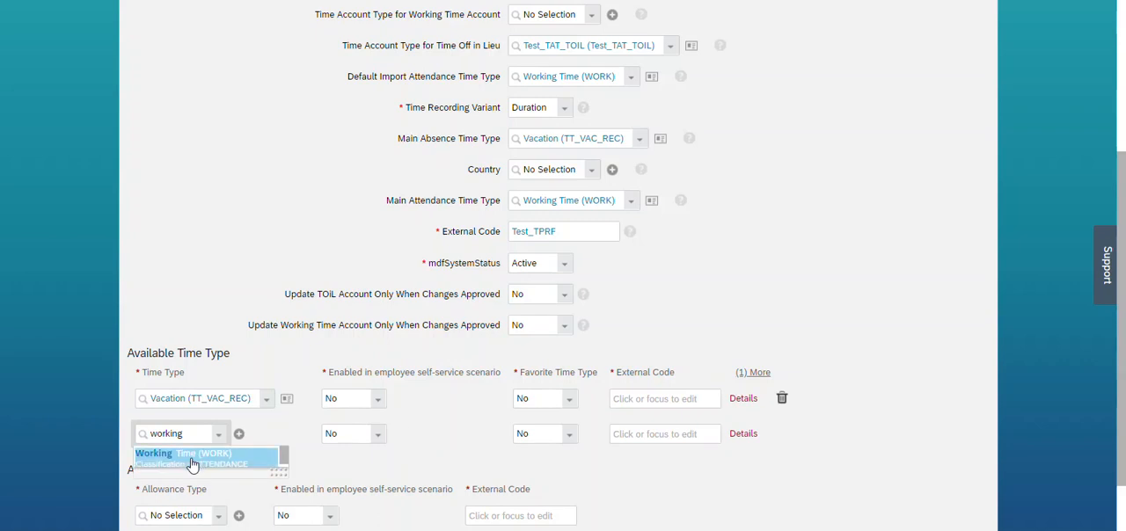
left_click(189, 458)
scroll(1106, 372, "down", 2)
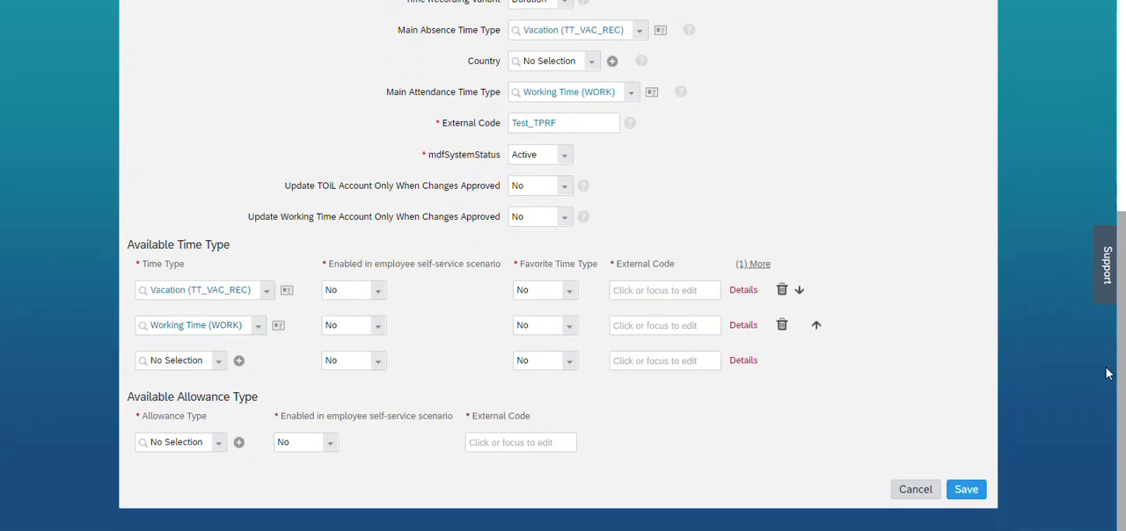
left_click(188, 365)
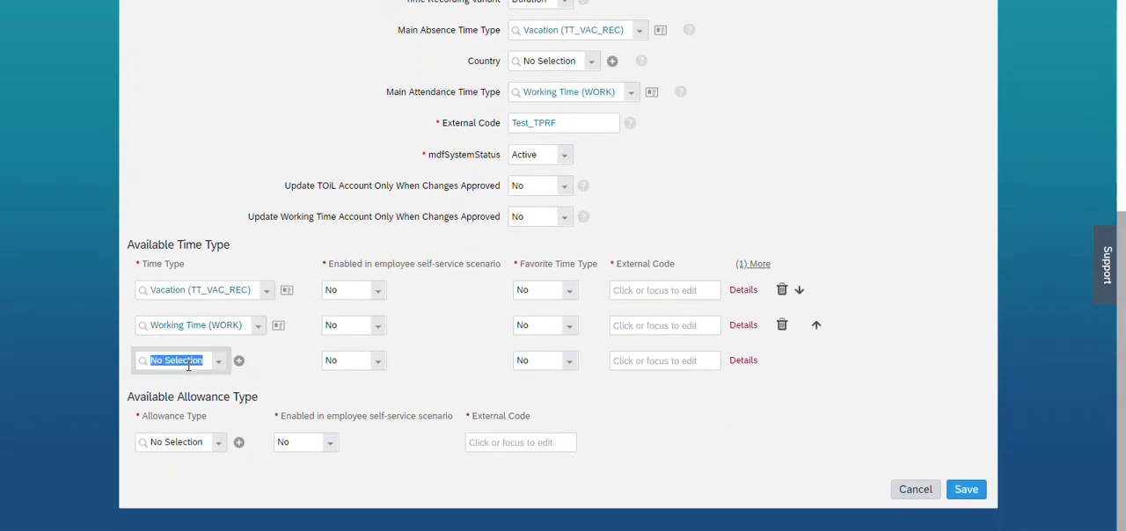
type("test")
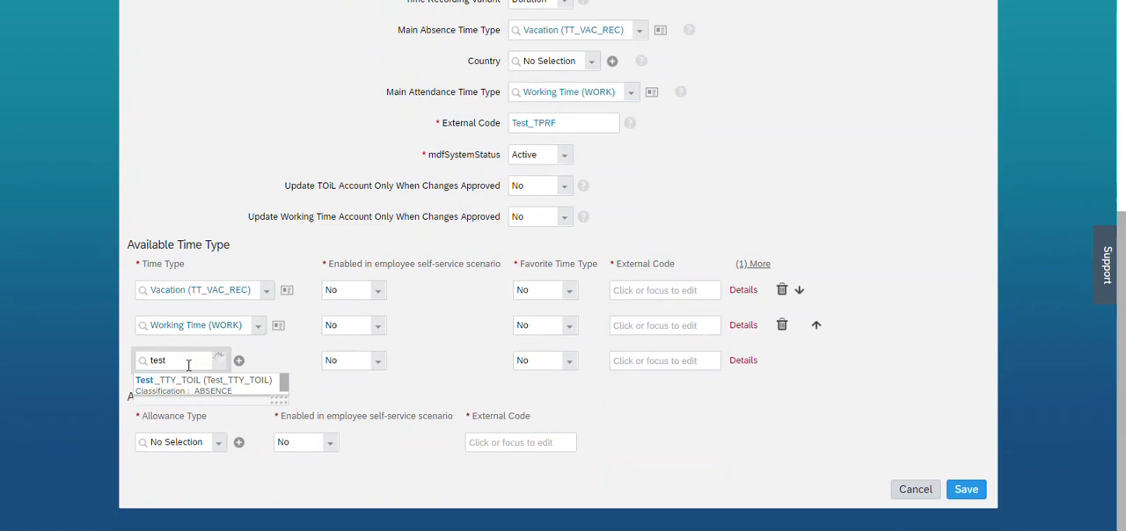
left_click(191, 386)
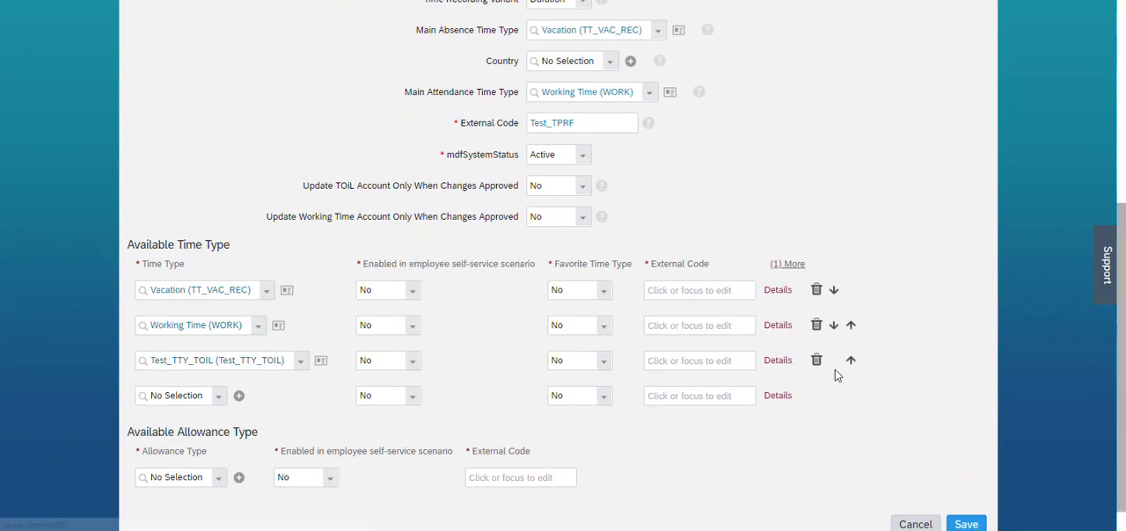
Enter the external codes E1 for Vacation, E2 for Working Time and E3 for Test_TTY_TOIL in the available time types.
left_click(667, 292)
type("E1")
key("ctrl+a")
key("ctrl+c")
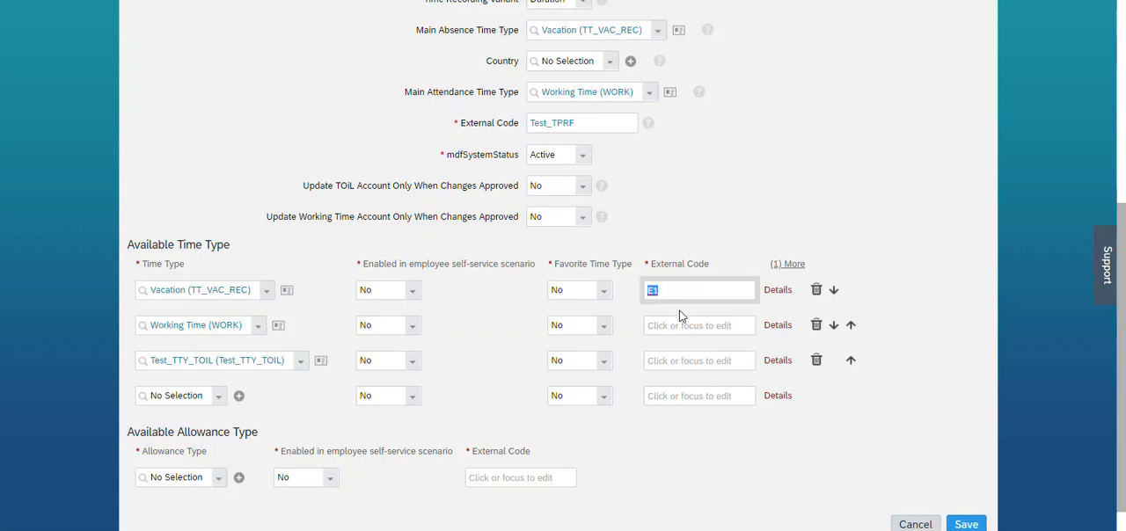
left_click(677, 325)
key("ctrl+v")
key("BackSpace")
type("2")
left_click(663, 363)
key("ctrl+v")
key("BackSpace")
type("3")
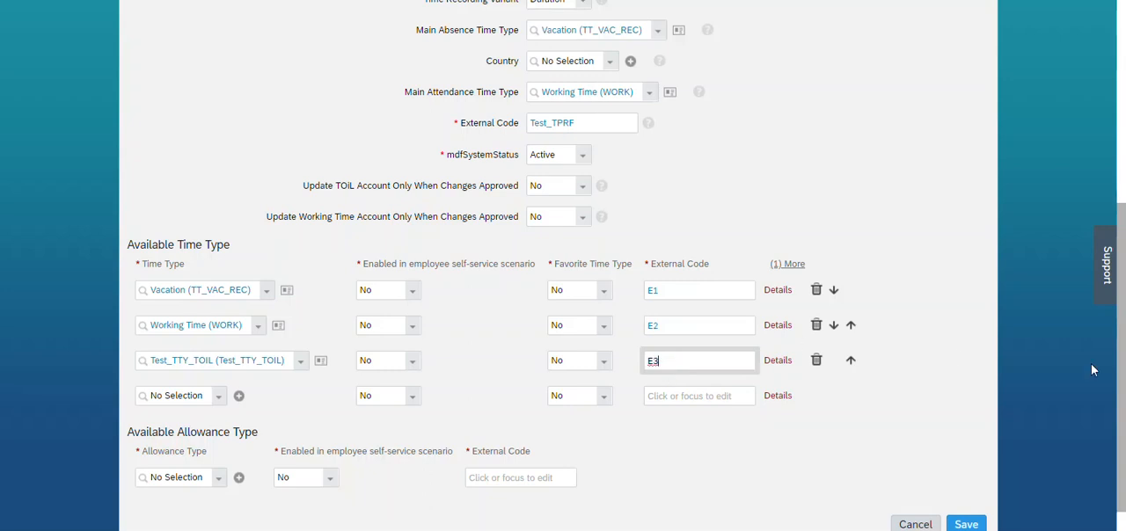
Set Enabled in employee self-service scenario to Yes for all three available time types and try to save the profile.
scroll(1098, 387, "down", 1)
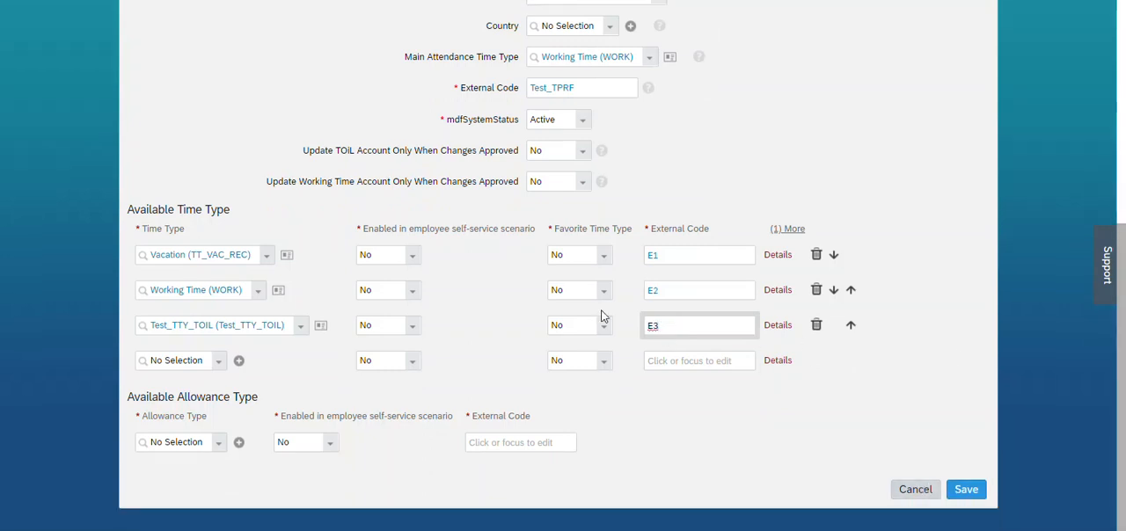
left_click(415, 261)
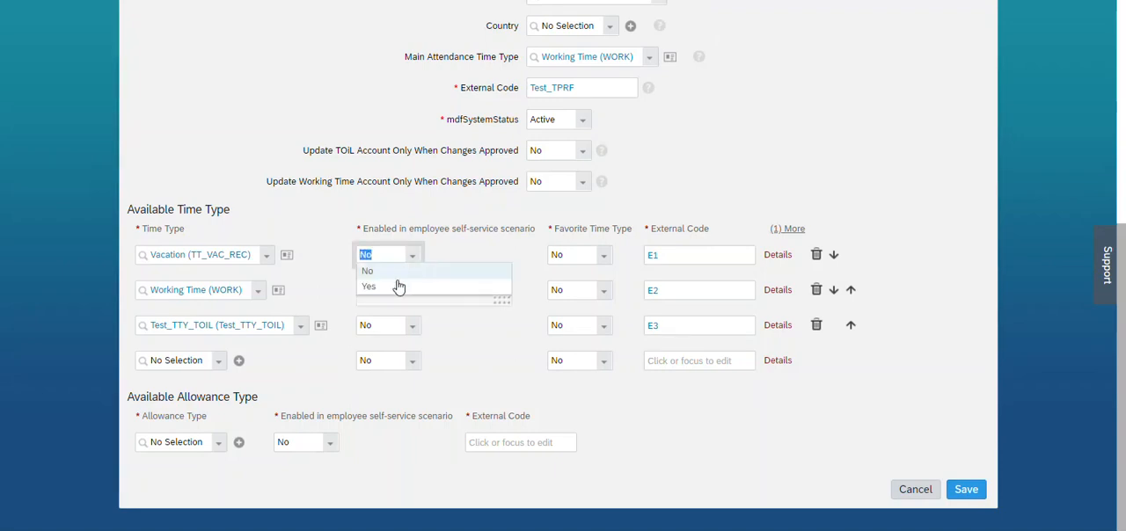
left_click(398, 287)
left_click(410, 293)
left_click(399, 327)
left_click(413, 335)
left_click(385, 359)
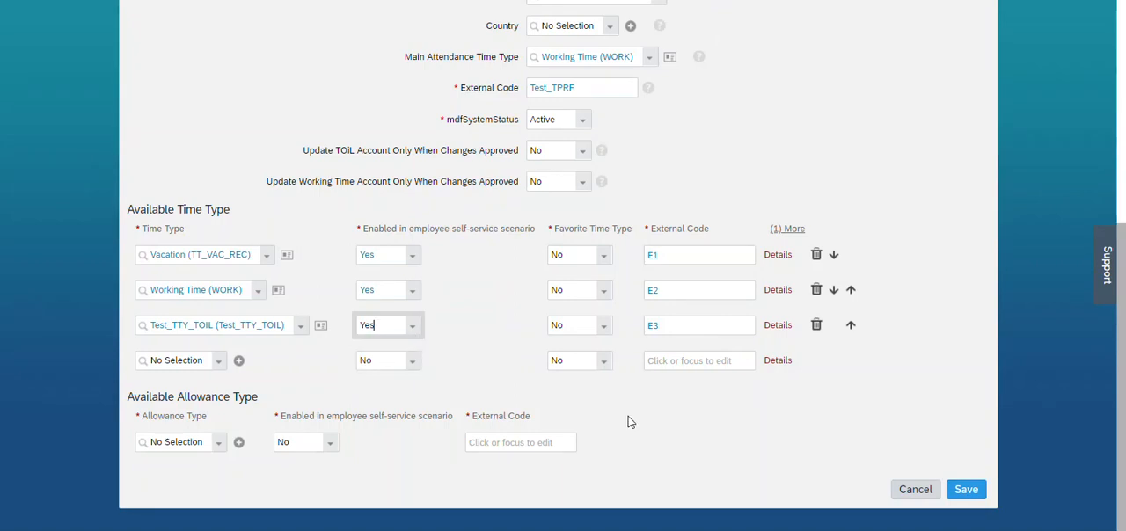
left_click(966, 491)
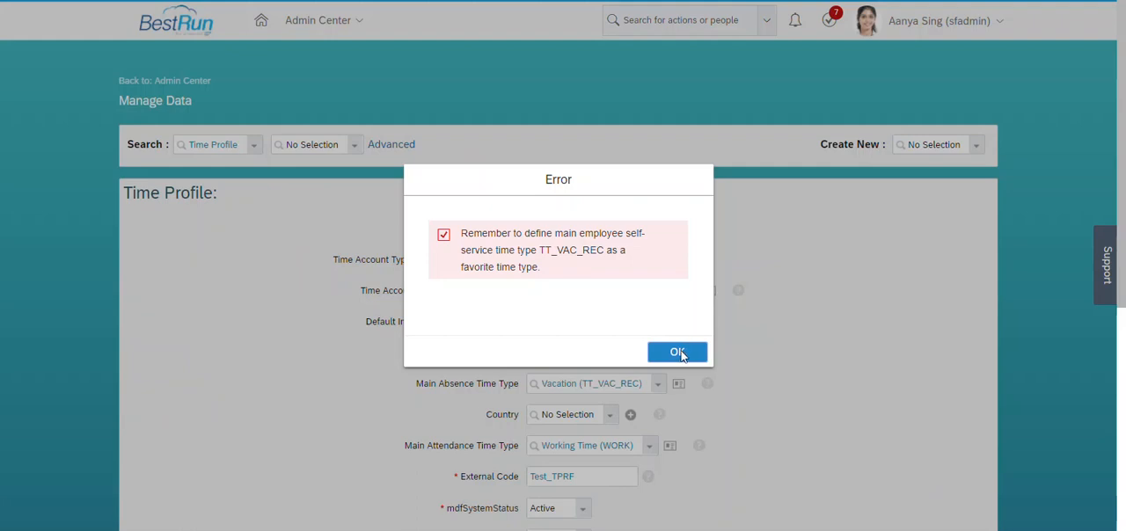
left_click(677, 353)
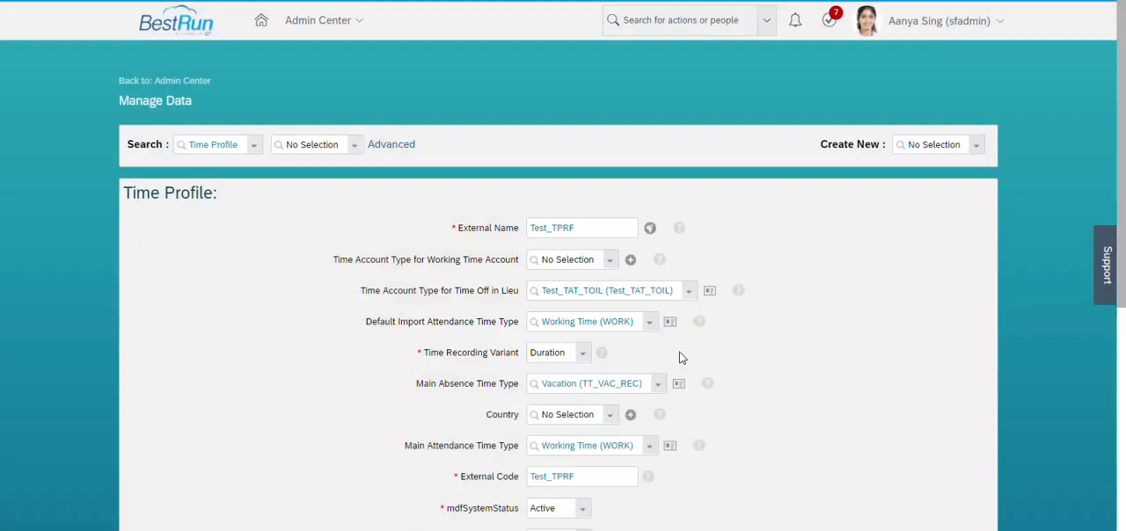
Set Favorite Time Type to Yes for the Vacation (TT_VAC_REC) time type and save the time profile.
scroll(710, 298, "down", 5)
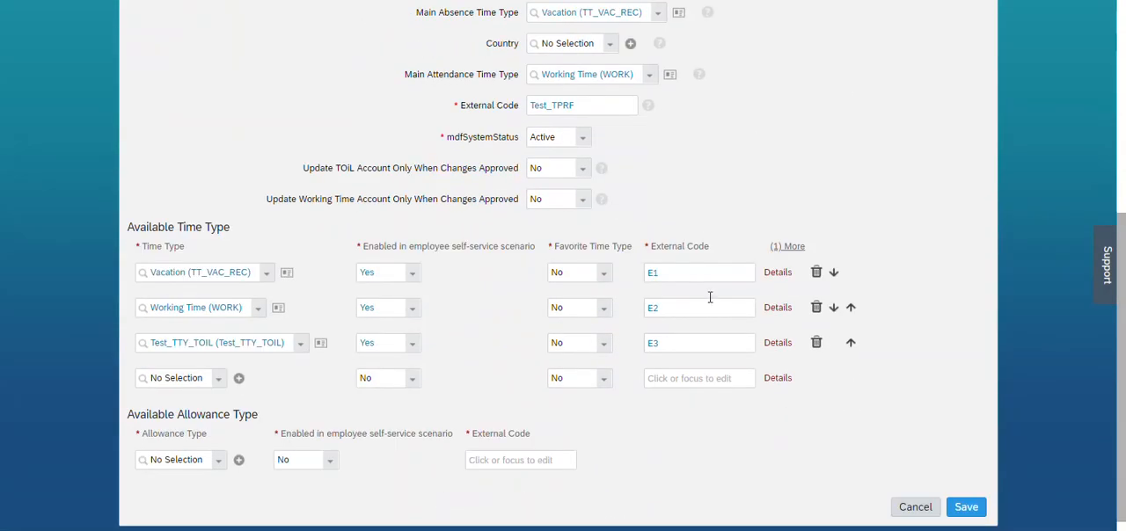
left_click(603, 272)
left_click(570, 313)
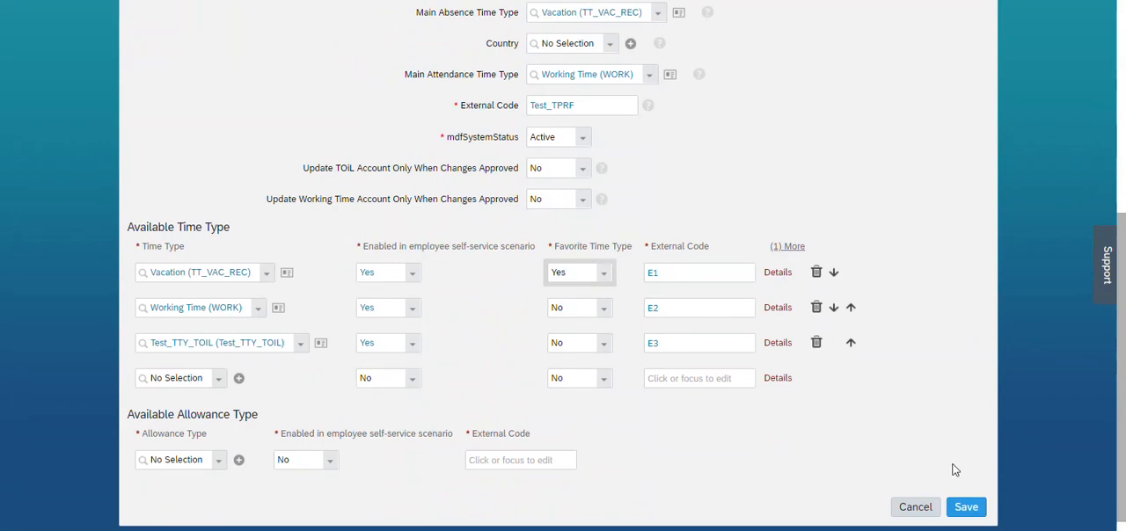
left_click(966, 508)
left_click(673, 371)
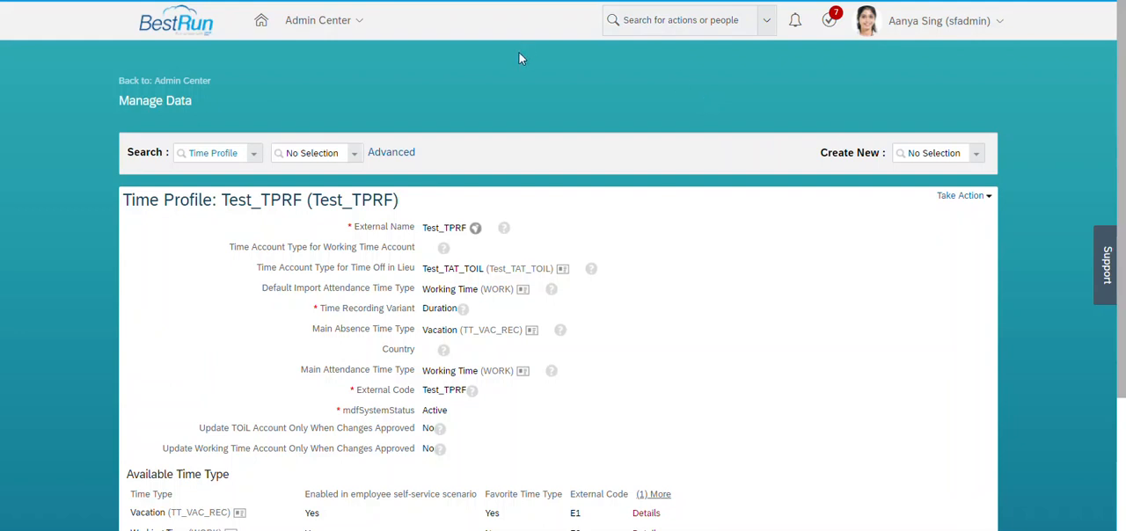
Start creating a new Time Valuation object.
left_click(927, 155)
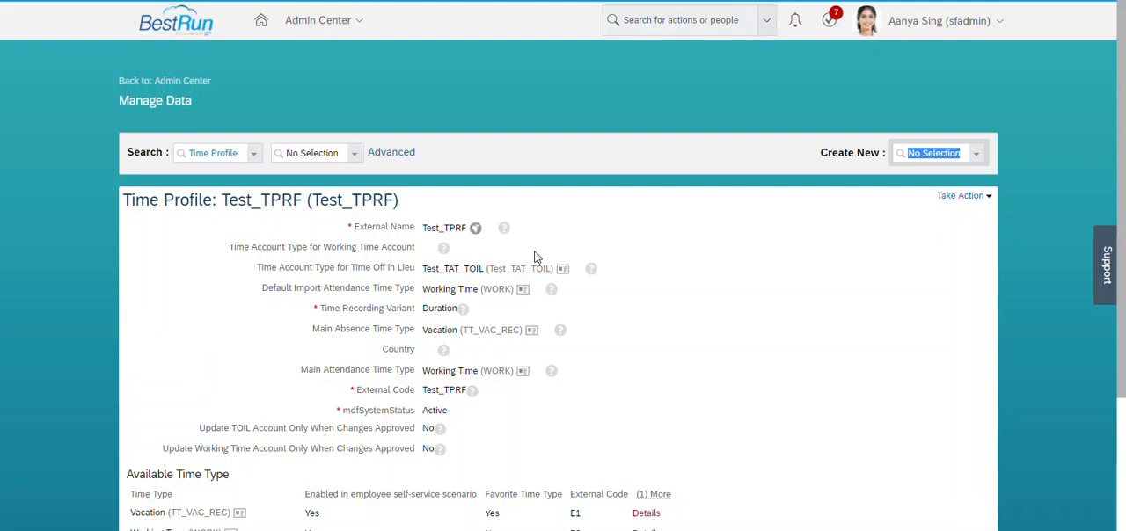
type("time")
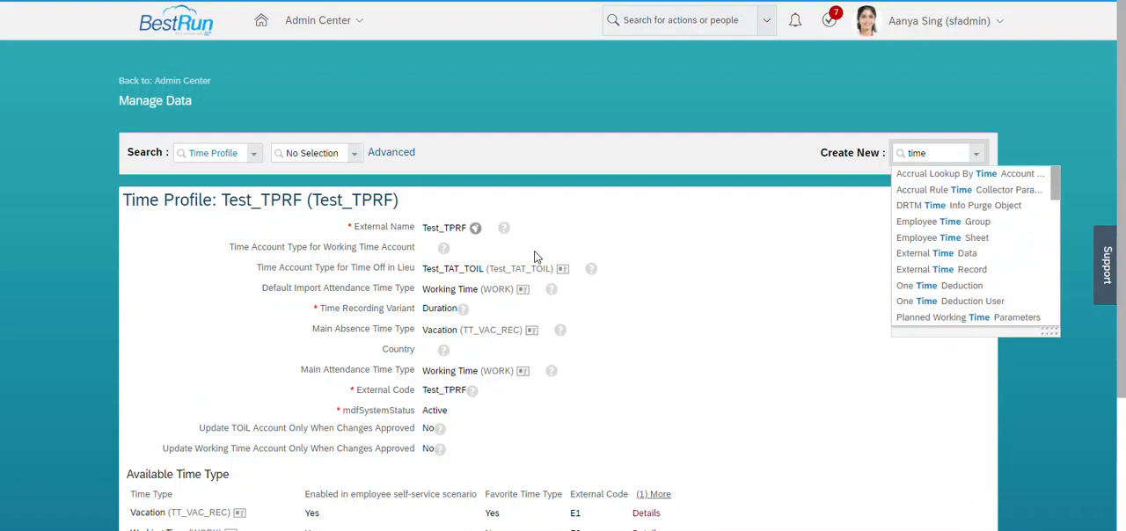
type(" valu")
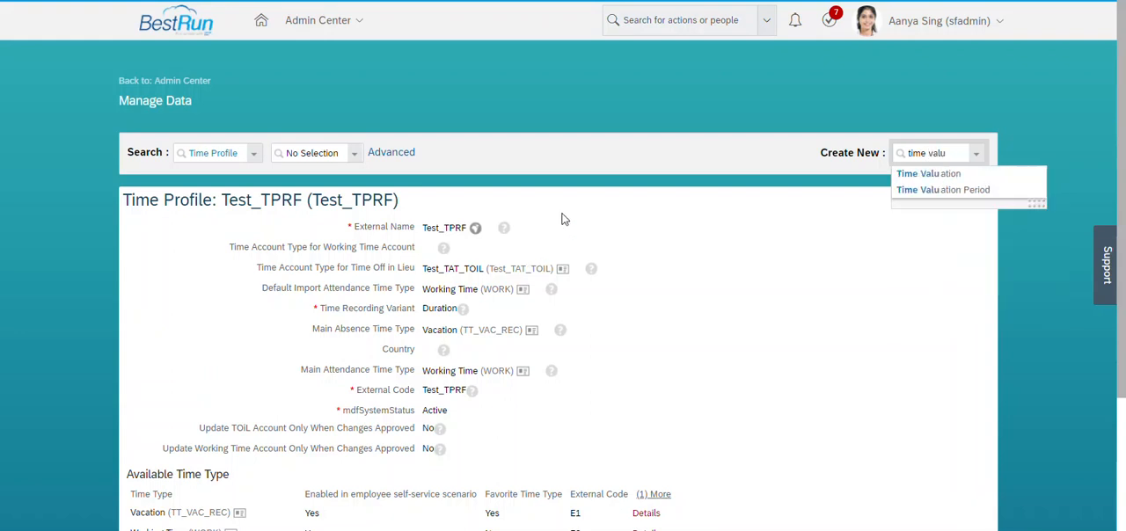
left_click(933, 179)
Enter Test_DeriveOT as both the External Name and the External Code of the time valuation.
left_click(471, 240)
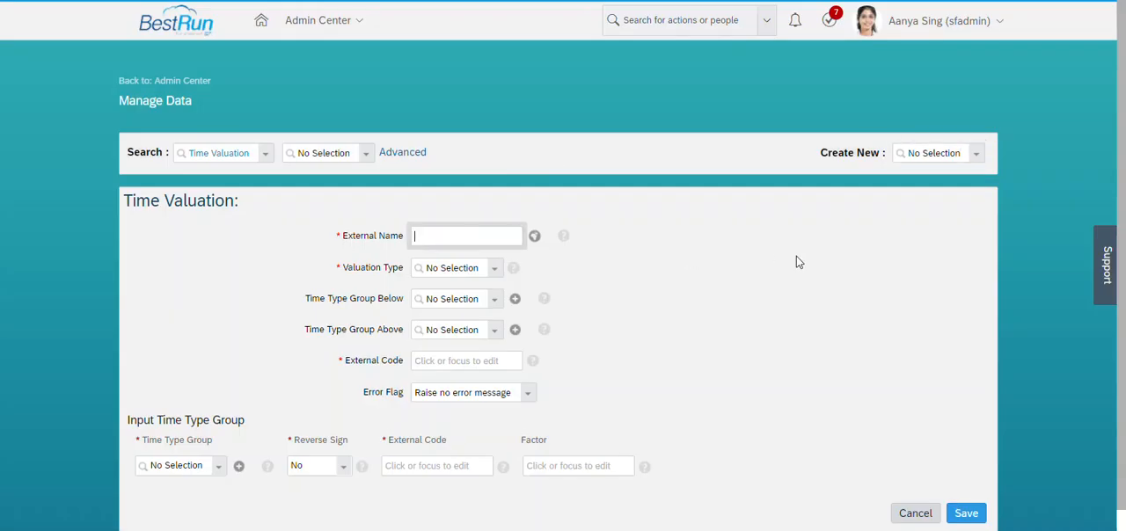
type("Test_DeriveOT")
key("ctrl+a")
key("ctrl+c")
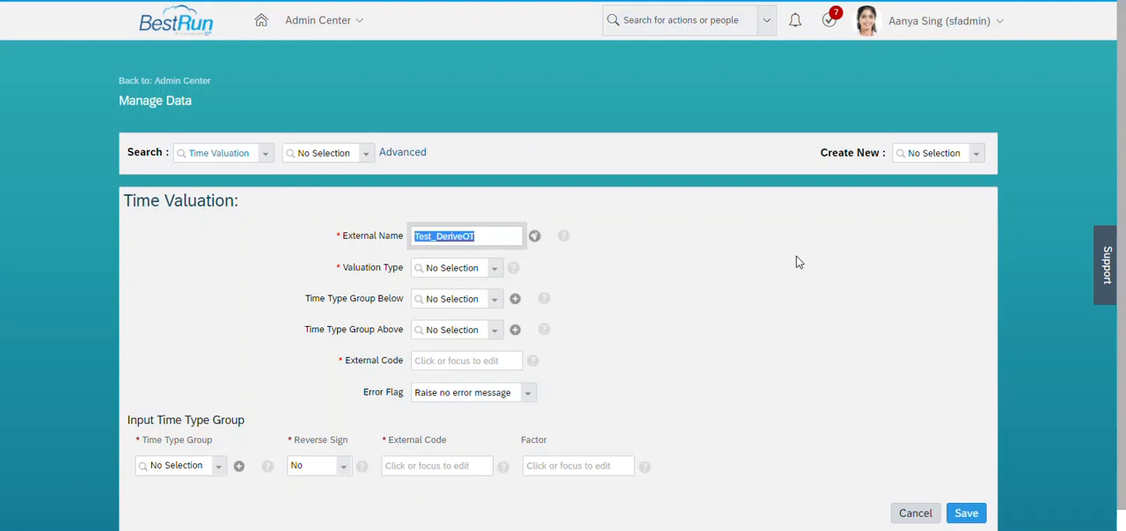
left_click(454, 361)
key("ctrl+v")
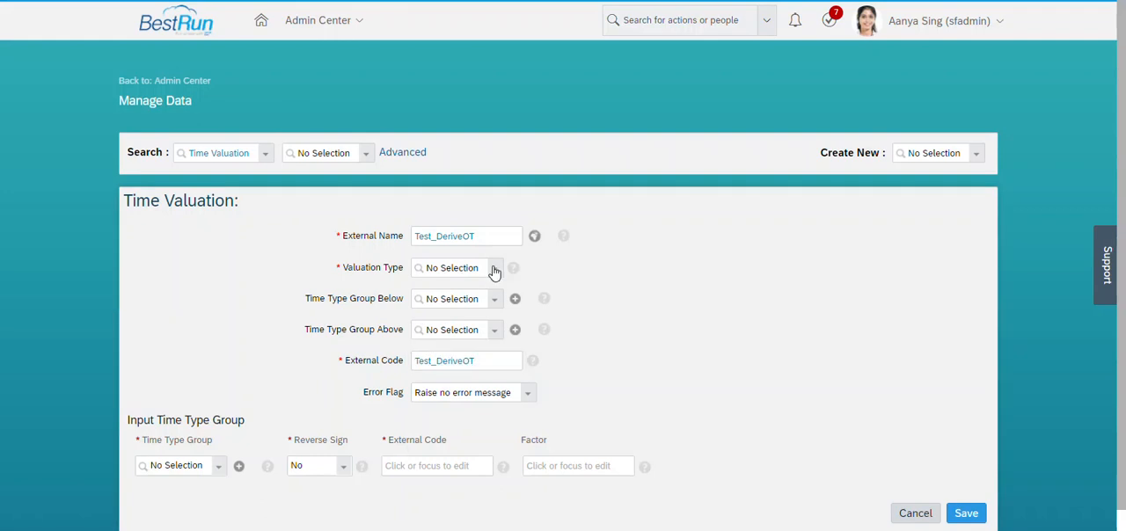
Set Valuation Type to Aggregate Input Groups and Split, Valuation Method to Valuate Per Day and Threshold Type to Fixed Value.
left_click(493, 271)
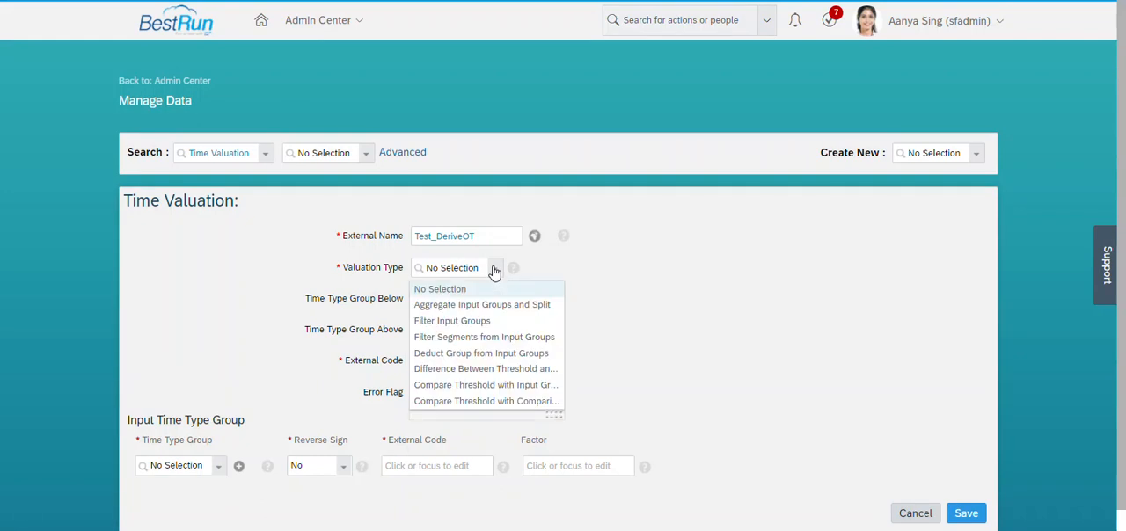
left_click(476, 306)
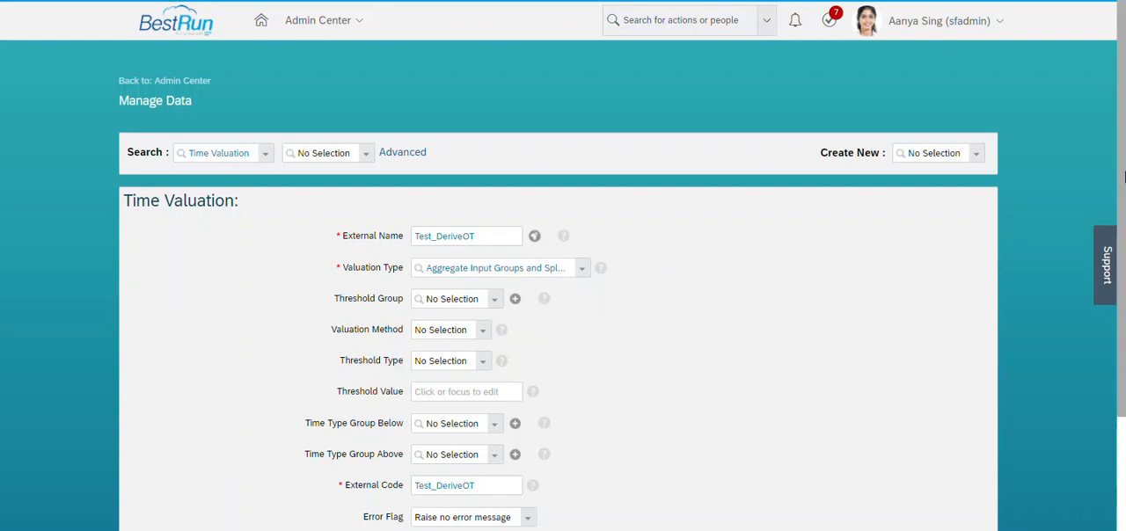
scroll(1123, 255, "down", 2)
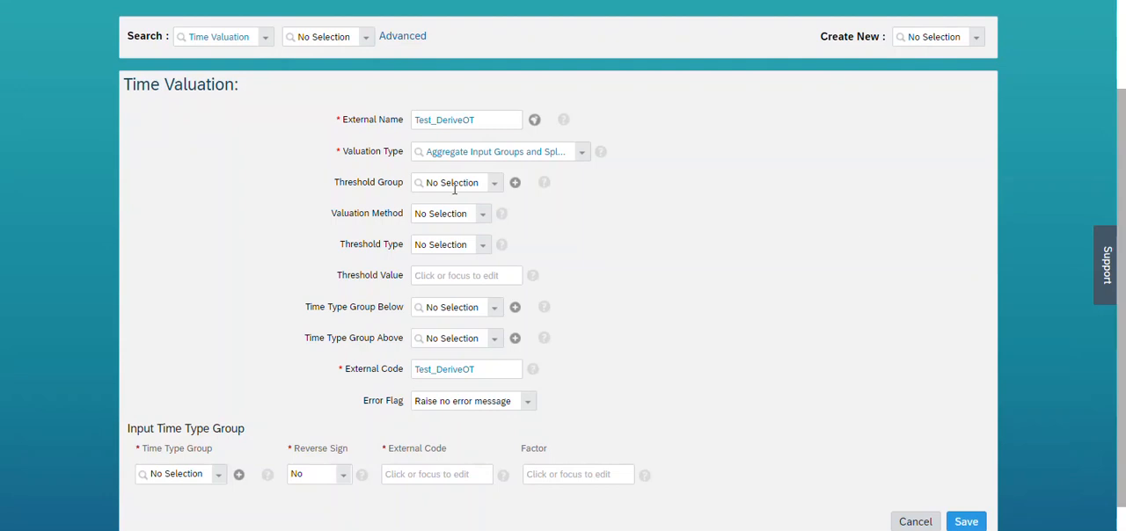
left_click(482, 215)
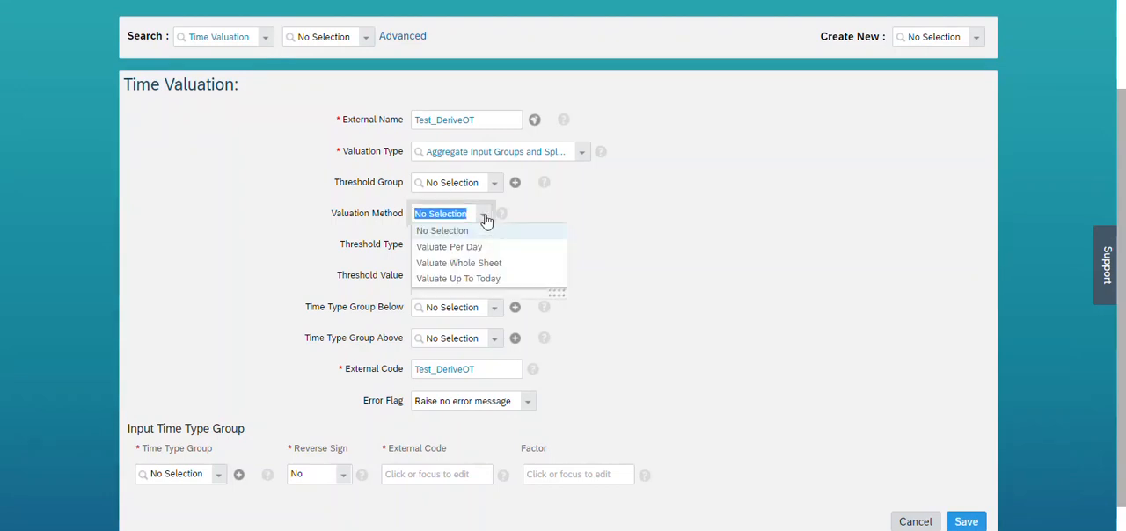
left_click(450, 247)
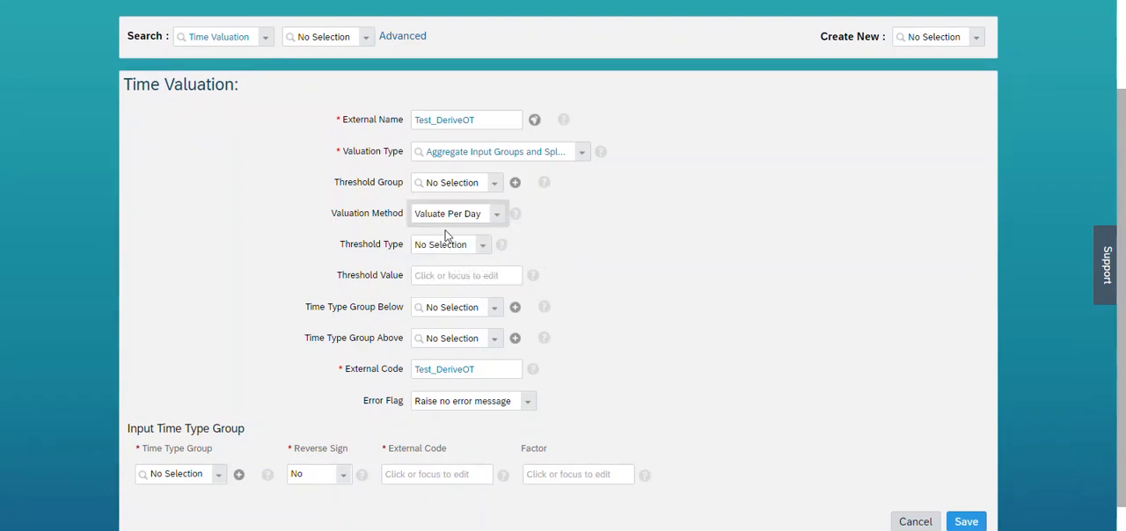
left_click(484, 246)
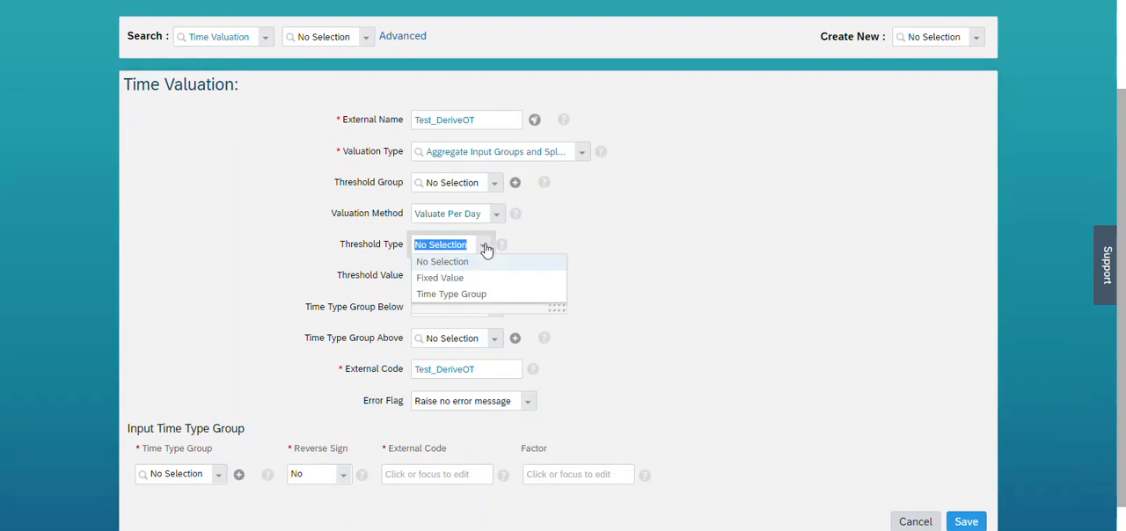
left_click(464, 278)
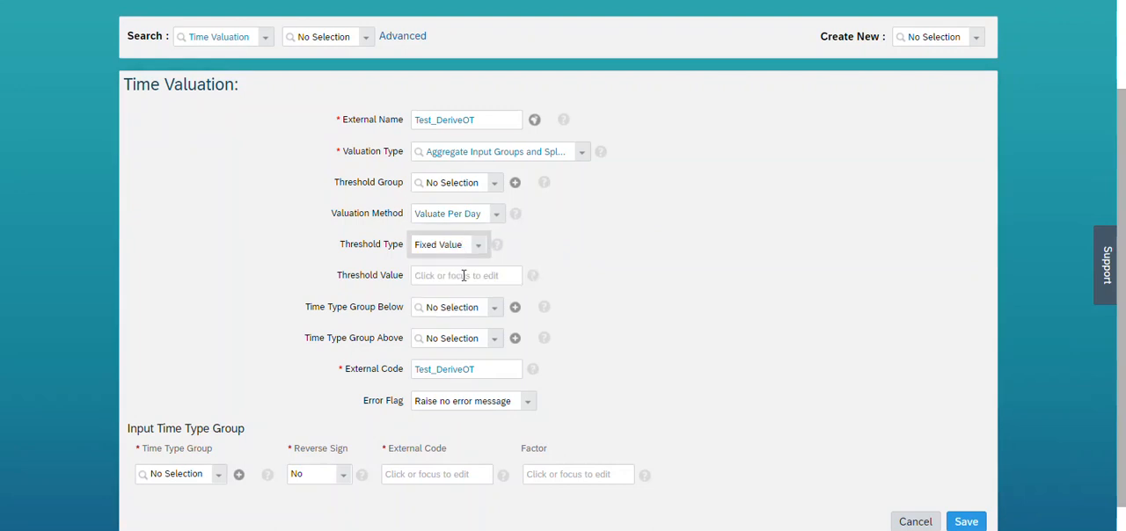
Set the time valuation's Threshold Value to 8.
left_click(464, 275)
type("8")
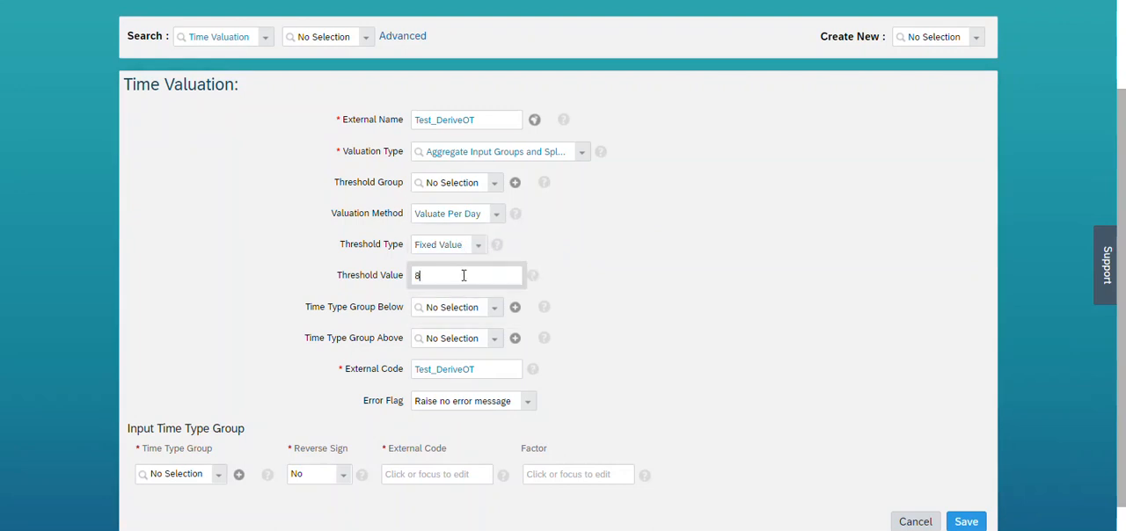
left_click(660, 307)
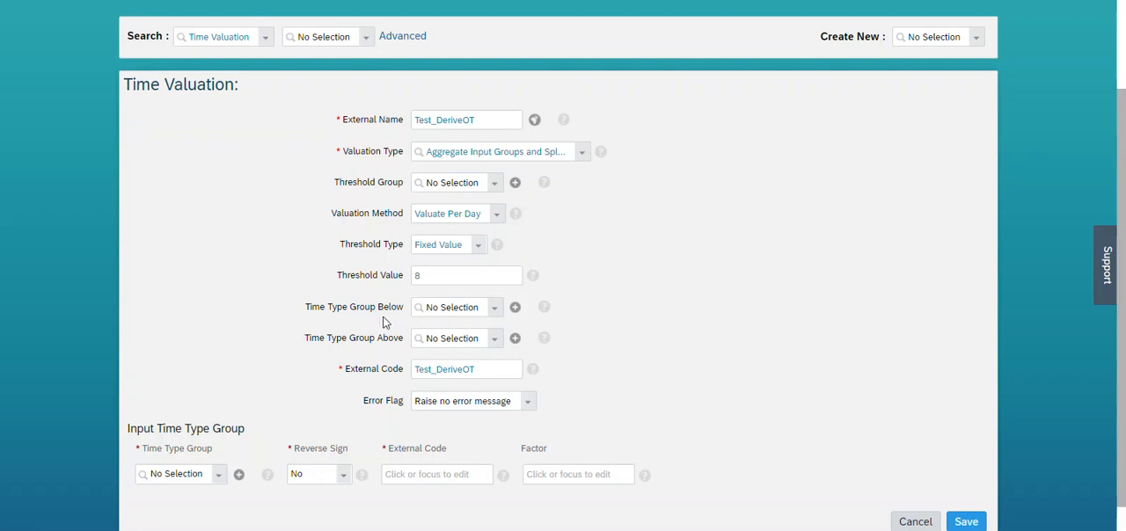
scroll(1122, 227, "down", 1)
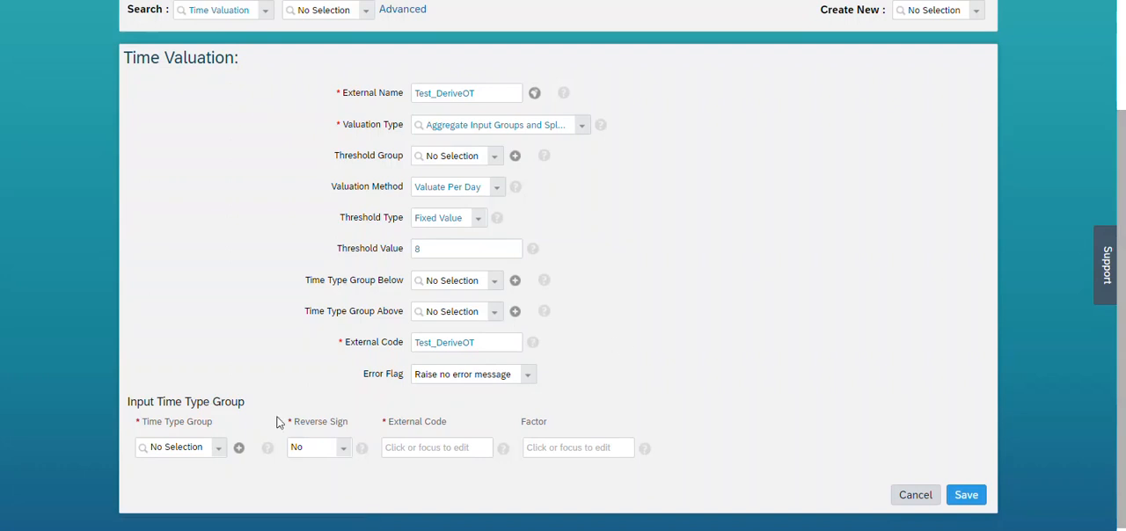
left_click(180, 447)
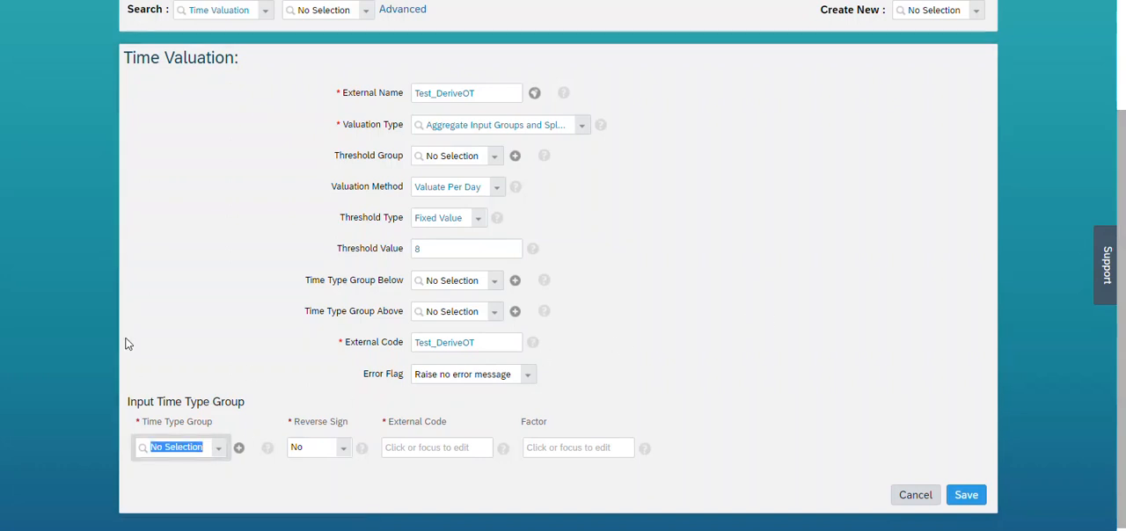
type("input_")
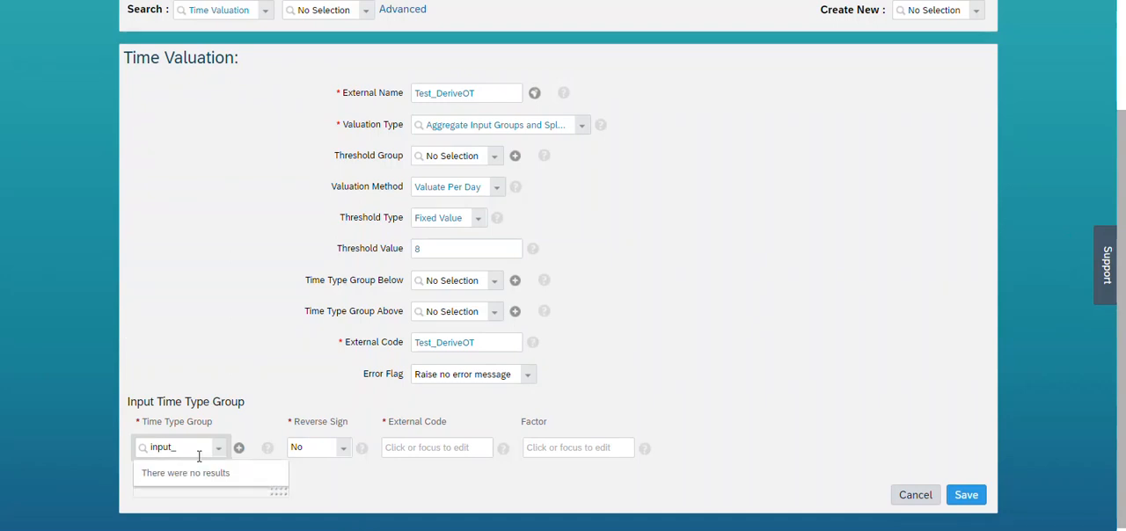
key("BackSpace")
key("BackSpace")
key("BackSpace")
key("BackSpace")
key("BackSpace")
key("BackSpace")
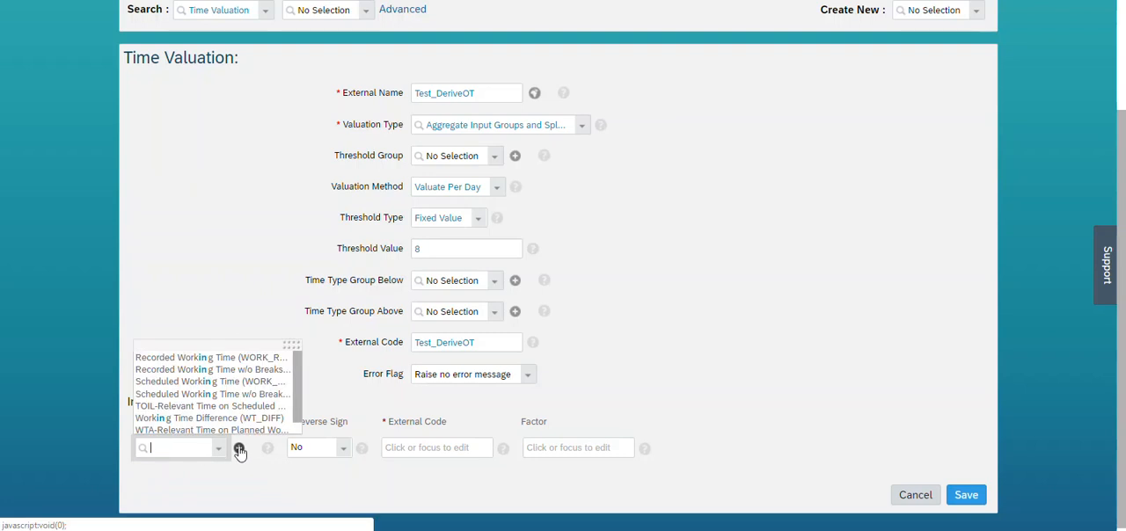
Start adding a new Time Type Group for the input row and enter Test_Input as its External Name.
left_click(238, 450)
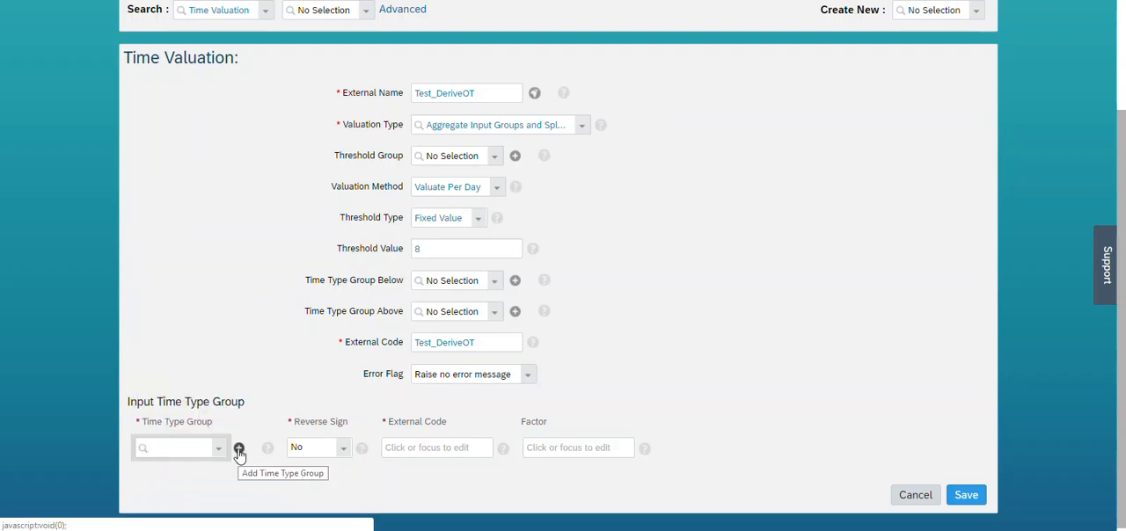
left_click(238, 449)
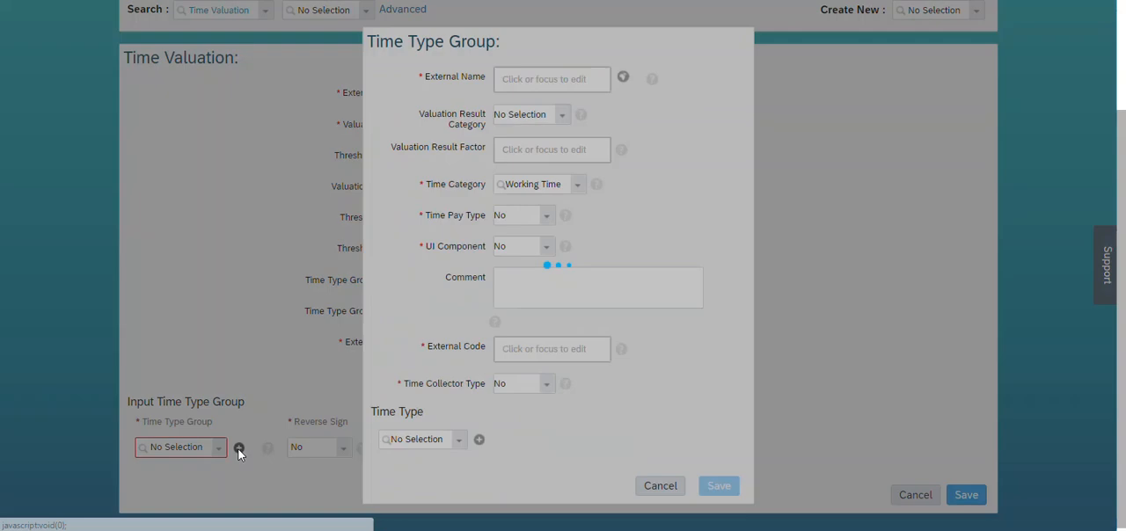
left_click(568, 78)
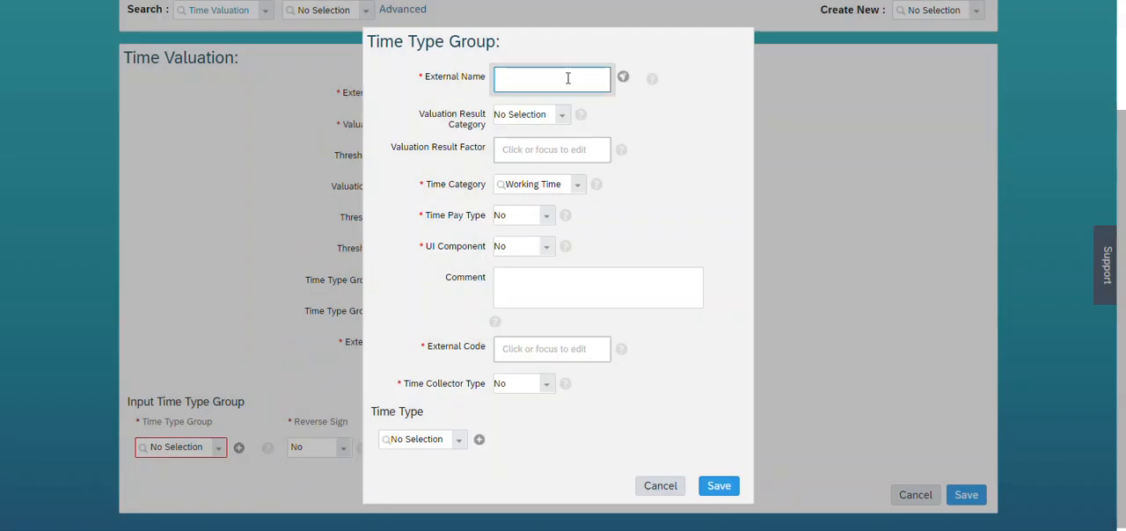
type("Test_Input")
left_click(563, 118)
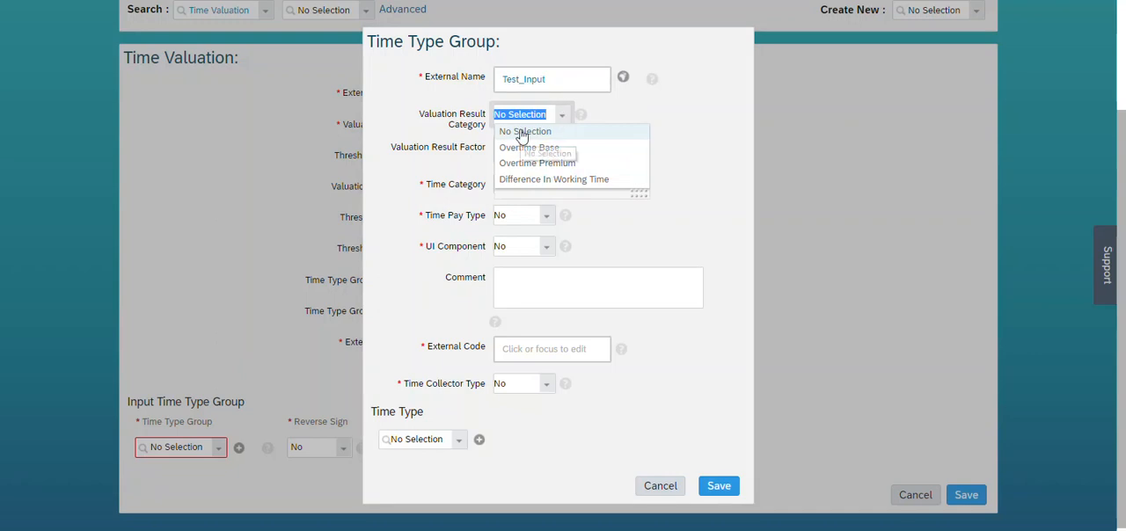
left_click(524, 132)
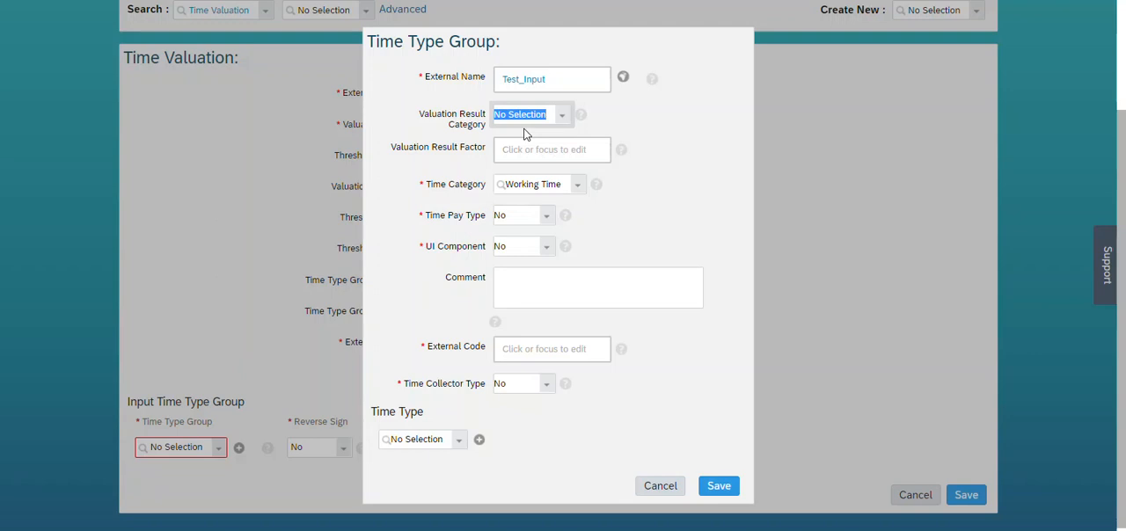
left_click(578, 186)
left_click(697, 170)
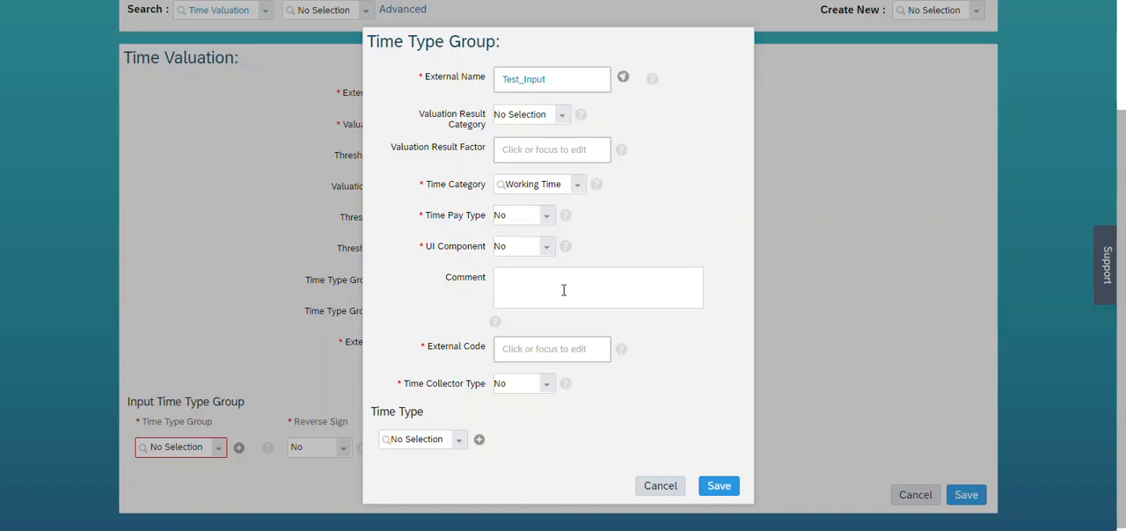
Enter Test_Input as the External Code of the new time type group.
left_click_drag(551, 77, 465, 82)
key("ctrl+c")
left_click(528, 348)
key("ctrl+v")
Assign the Working Time (WORK) time type to the Test_Input group, save it and close its details.
left_click(410, 442)
type("Working")
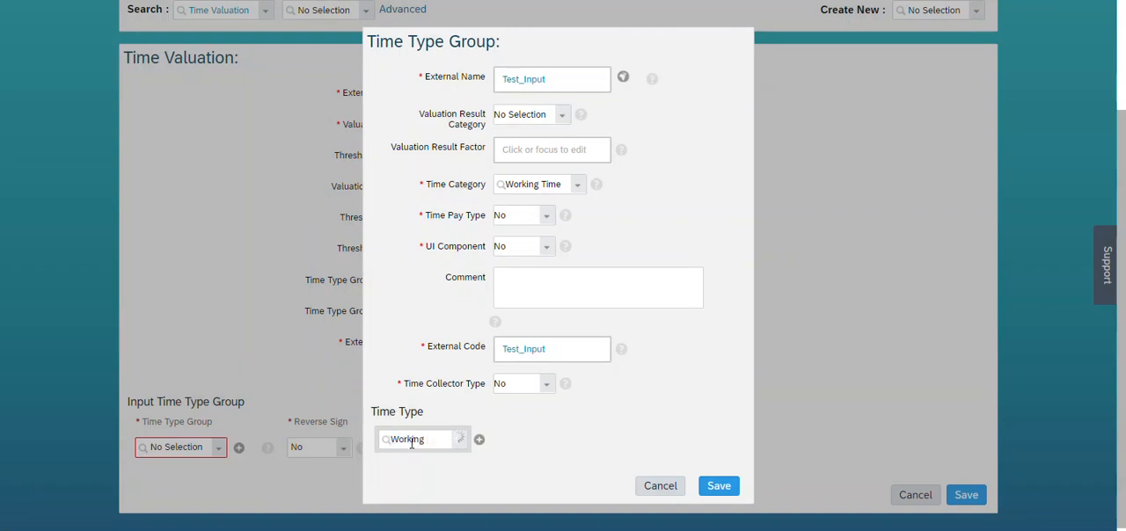
left_click(396, 460)
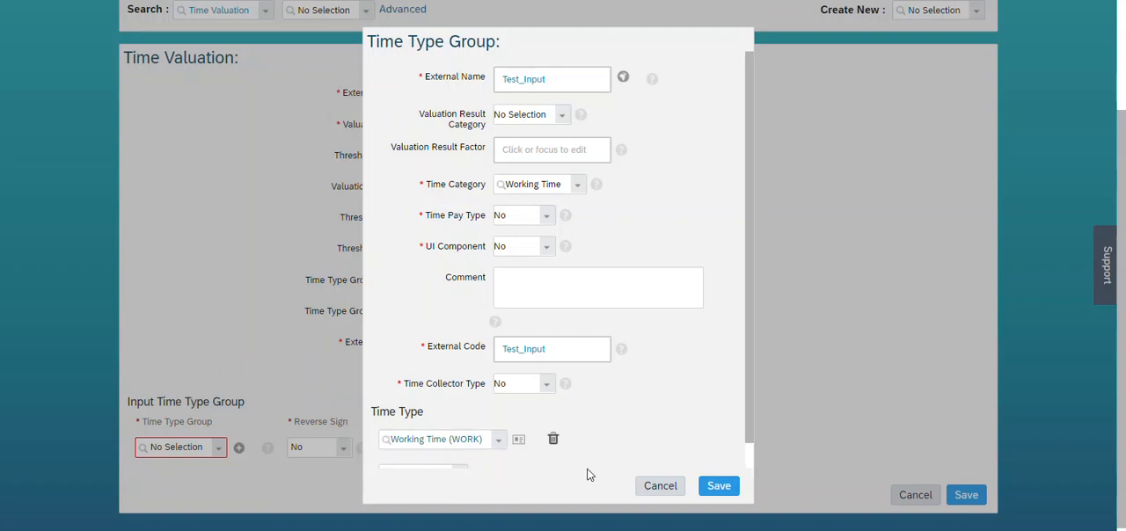
left_click(719, 487)
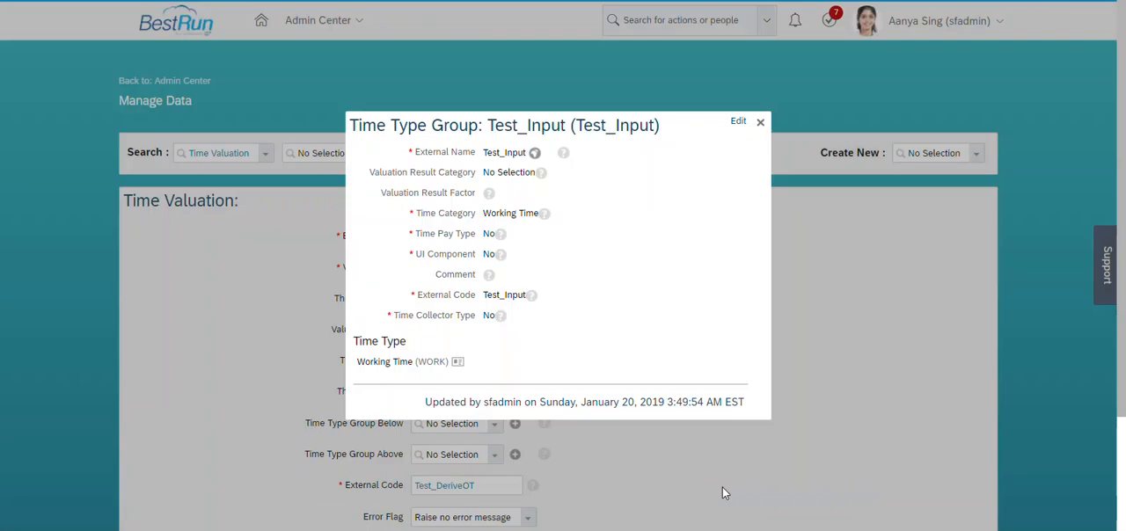
left_click(761, 123)
Select Test_Input as the time valuation's Input Time Type Group and enter Input as that row's External Code.
scroll(1124, 144, "down", 3)
left_click(163, 444)
type("test_time")
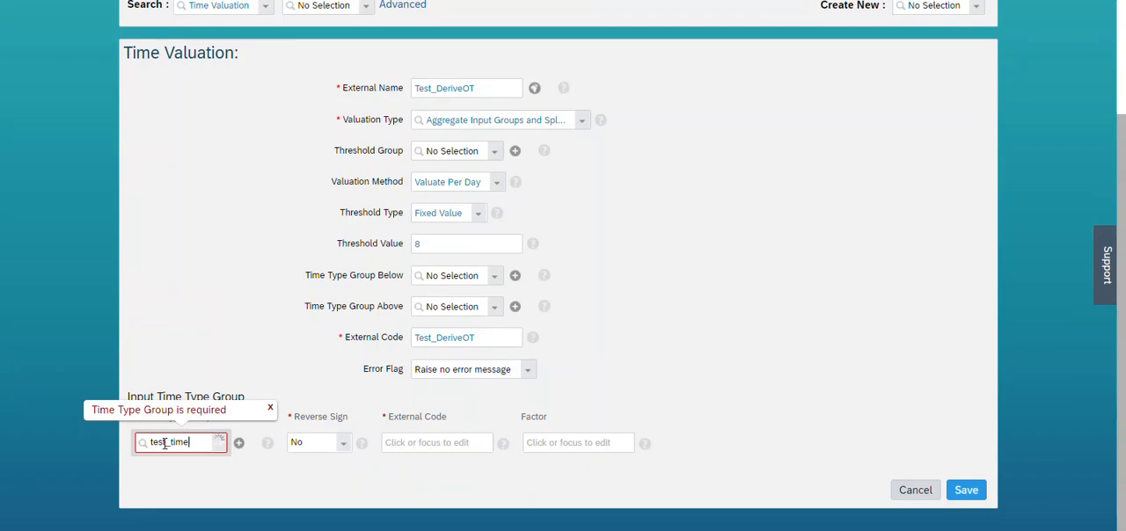
key("BackSpace")
key("BackSpace")
key("BackSpace")
key("BackSpace")
type("input")
left_click(188, 463)
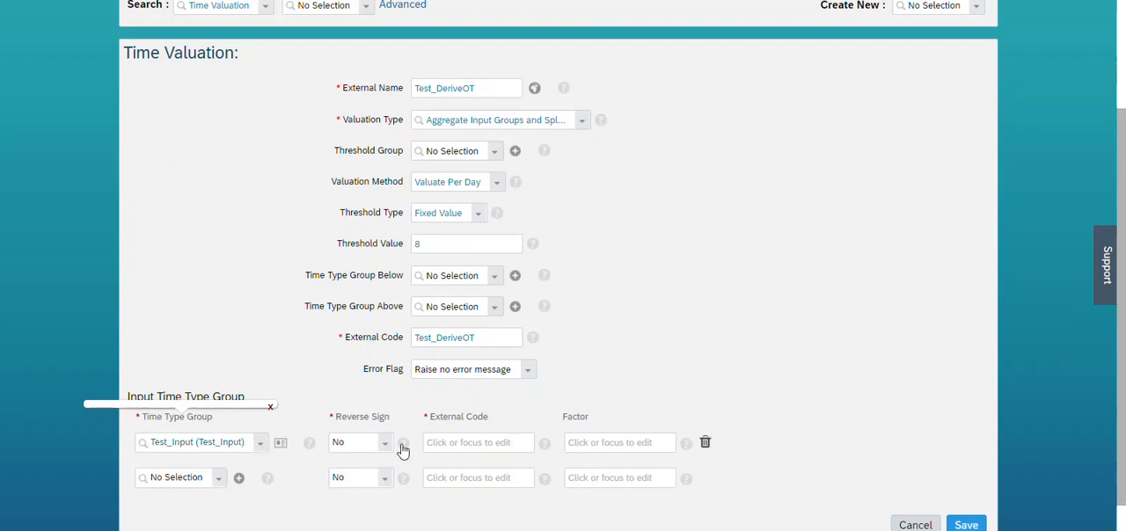
left_click(494, 443)
type("Input")
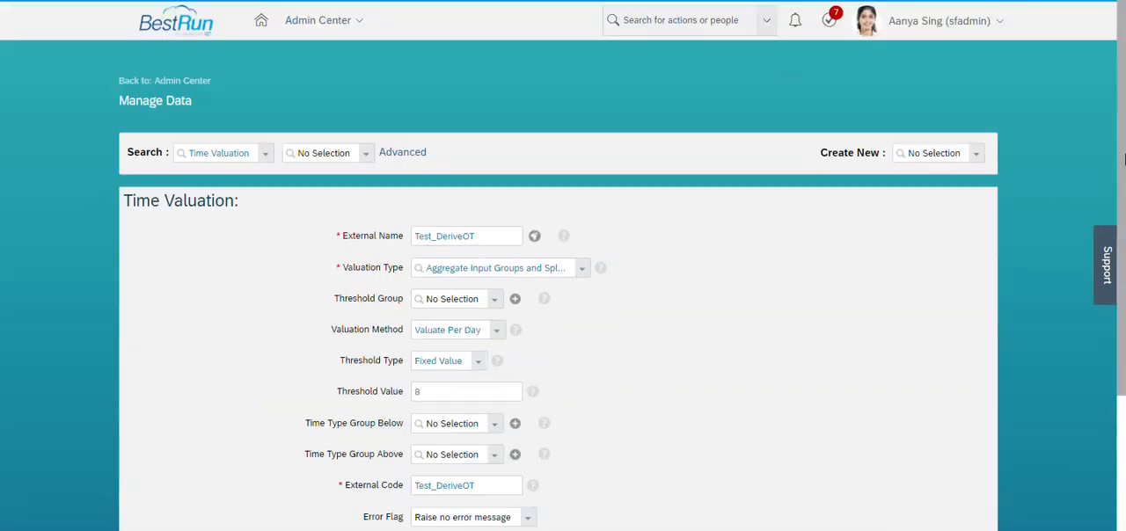
Duplicate the browser tab and start creating a new Time Type Group object in the copy.
scroll(959, 261, "up", 3)
right_click(266, 0)
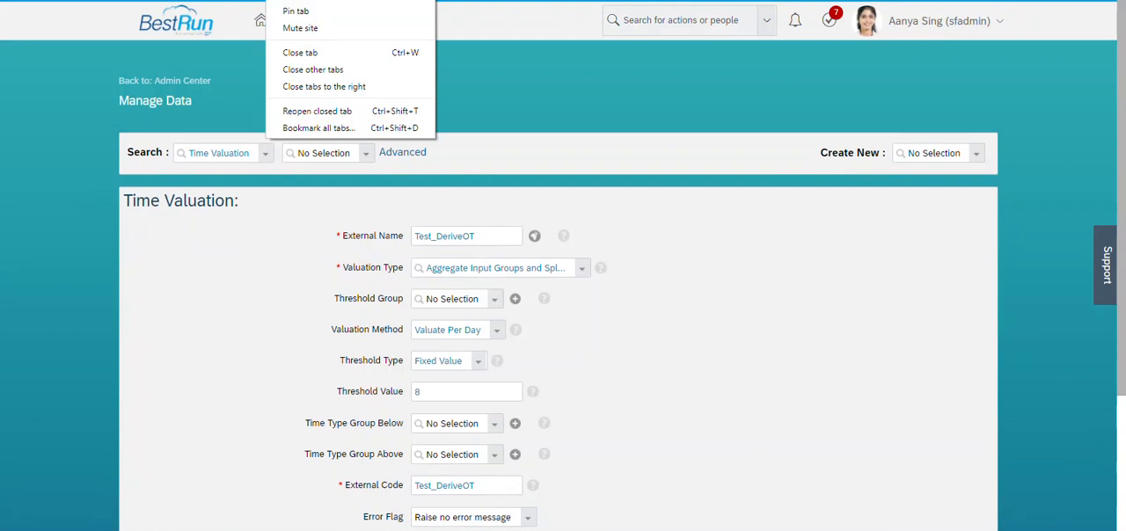
left_click(326, 0)
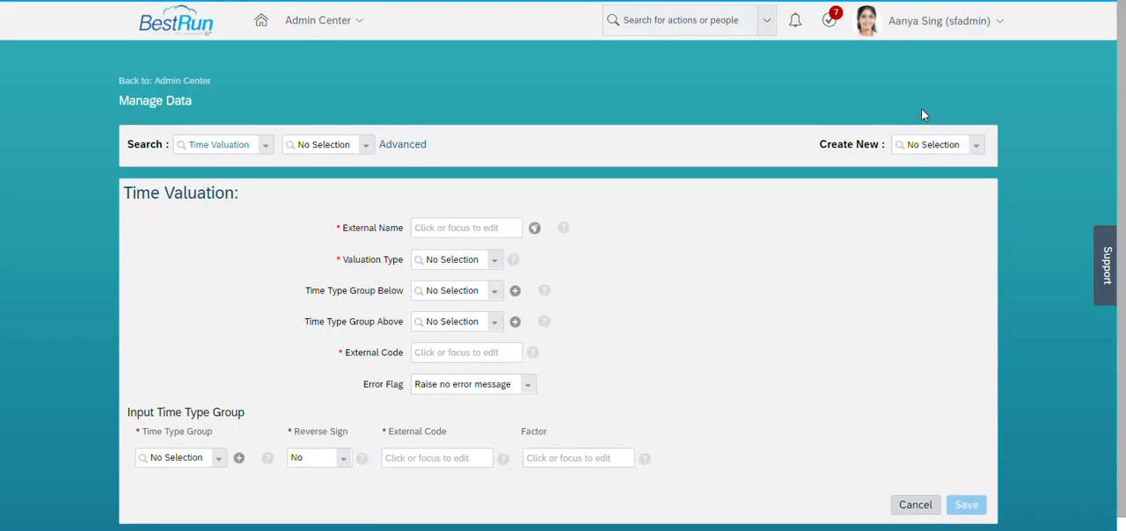
left_click(926, 147)
type("time ty")
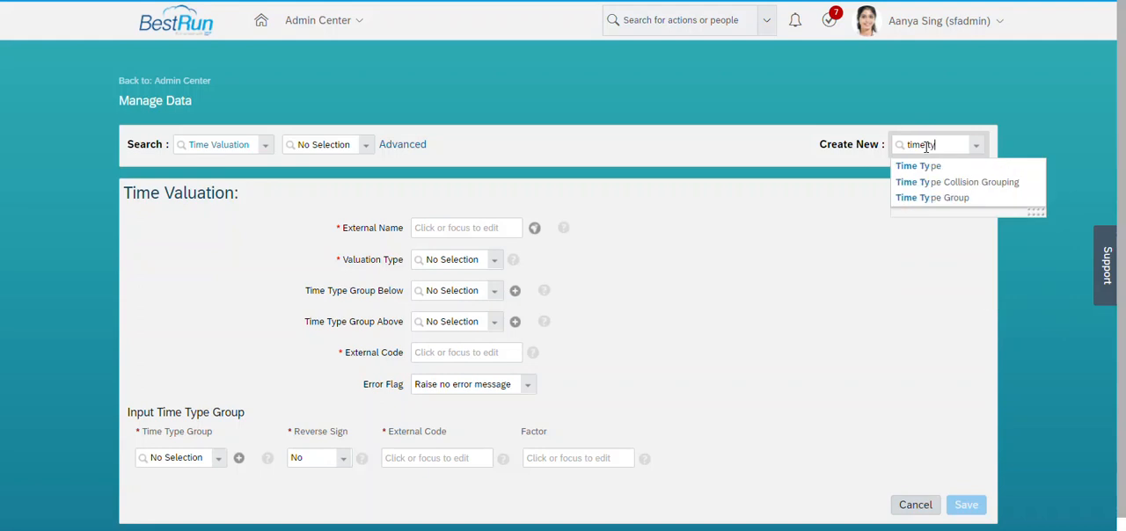
left_click(943, 199)
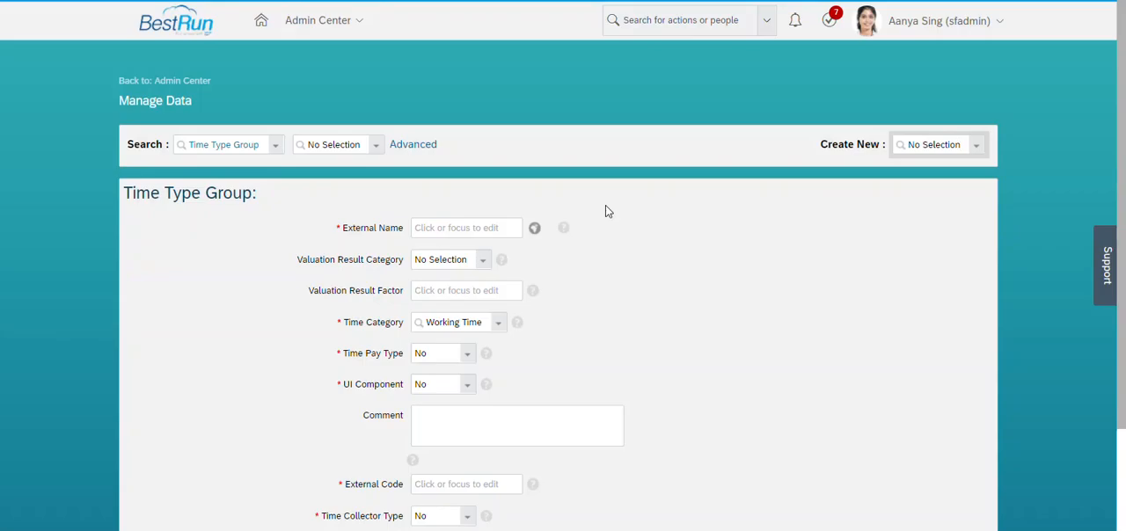
Enter Test_Reg_Hrs as both the External Name and the External Code of the time type group.
left_click(486, 230)
scroll(818, 273, "down", 1)
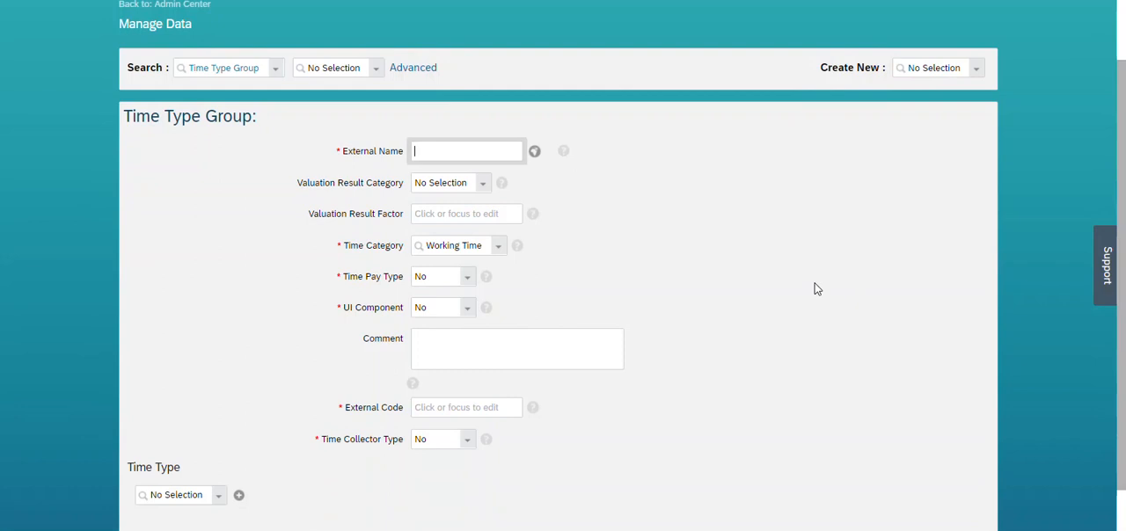
type("Test_Reg_HRS")
key("ctrl+a")
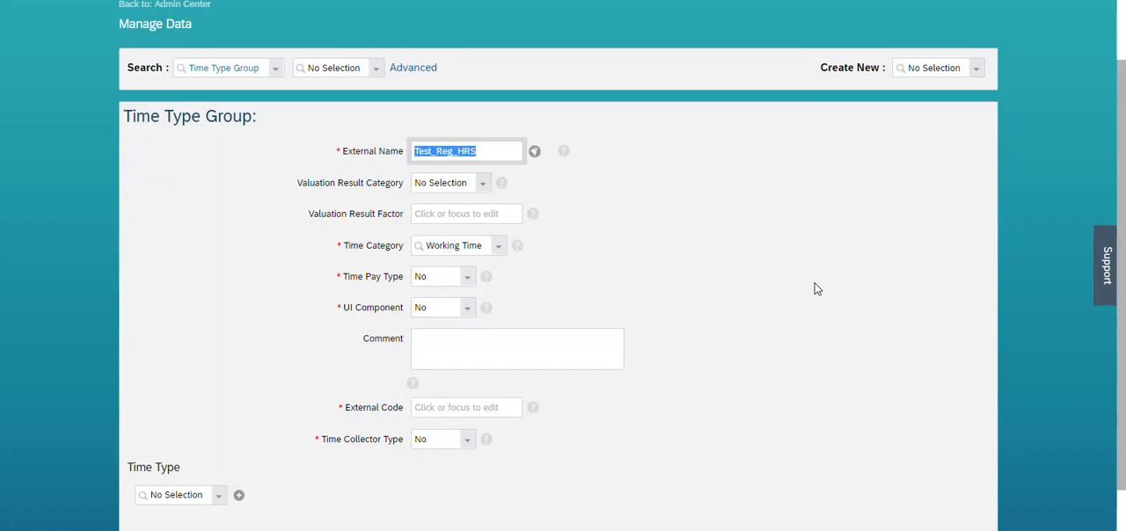
left_click(497, 155)
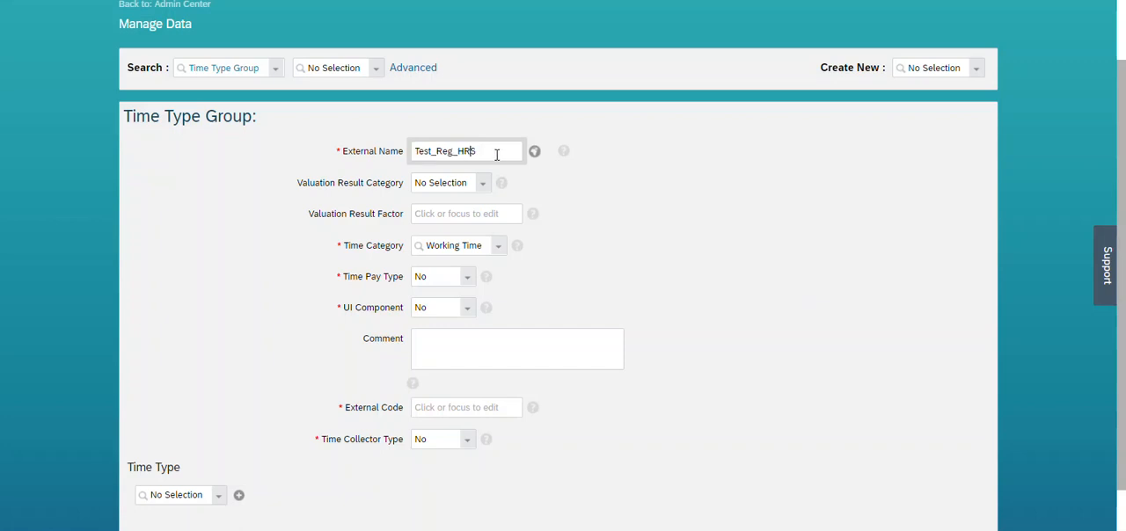
key("BackSpace")
key("BackSpace")
type("rs")
key("ctrl+a")
key("ctrl+c")
left_click(455, 408)
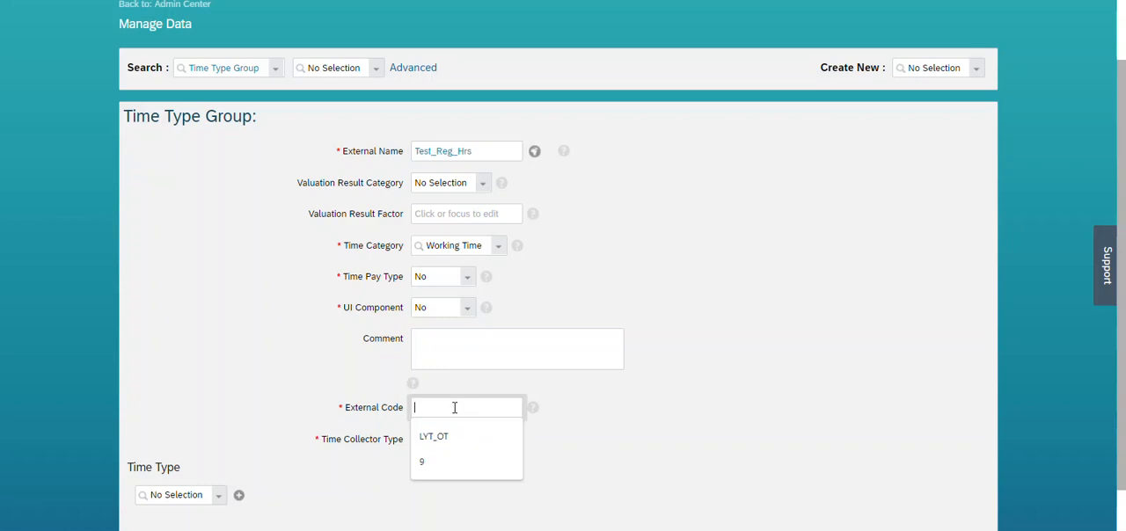
key("ctrl+v")
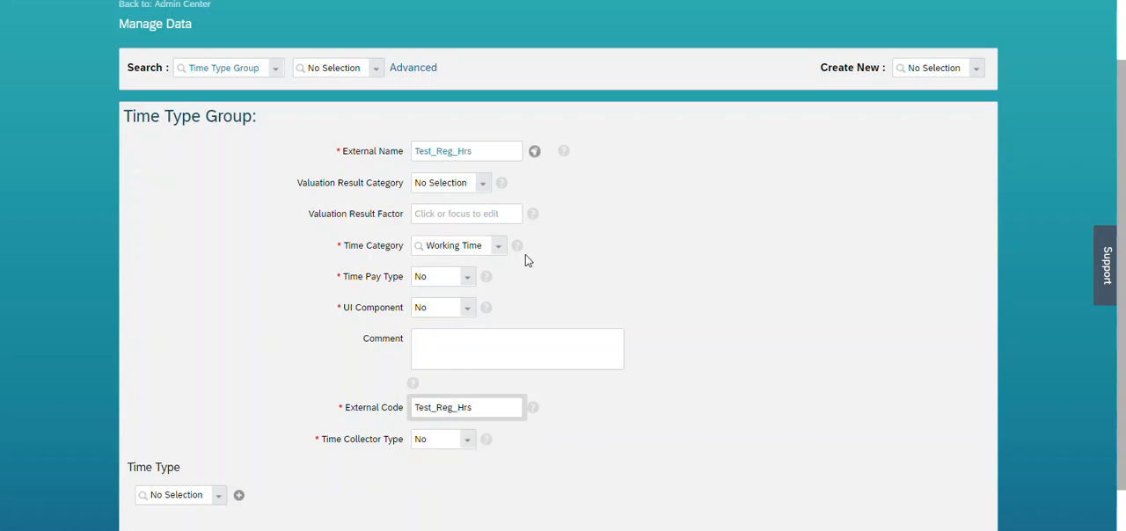
left_click(576, 269)
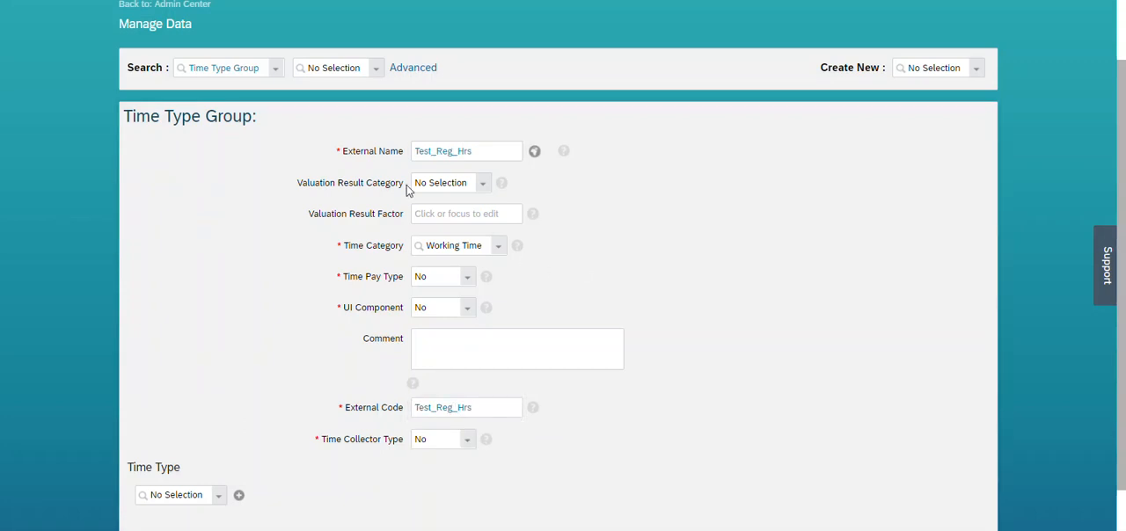
left_click(465, 215)
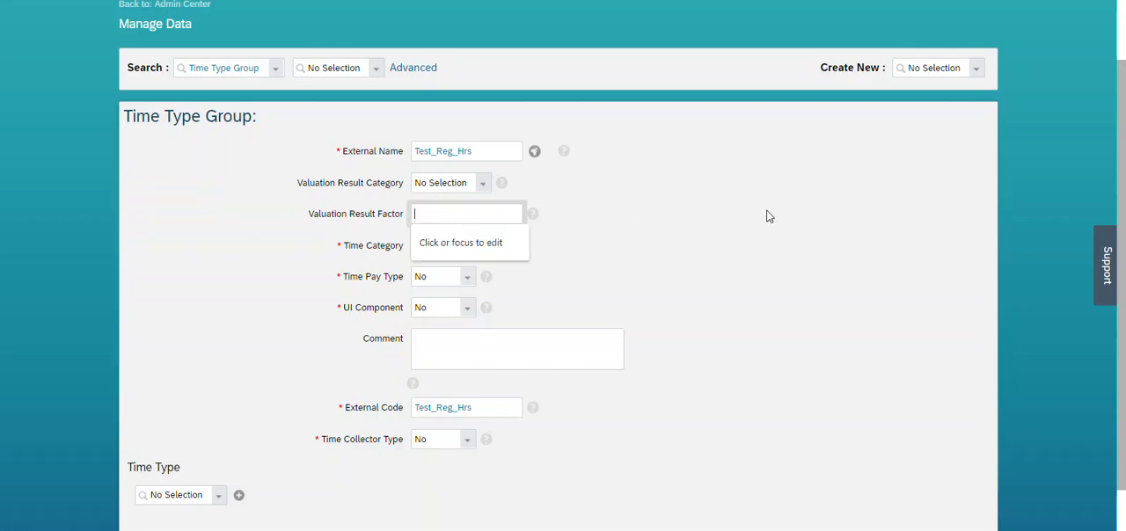
type("1")
left_click(676, 245)
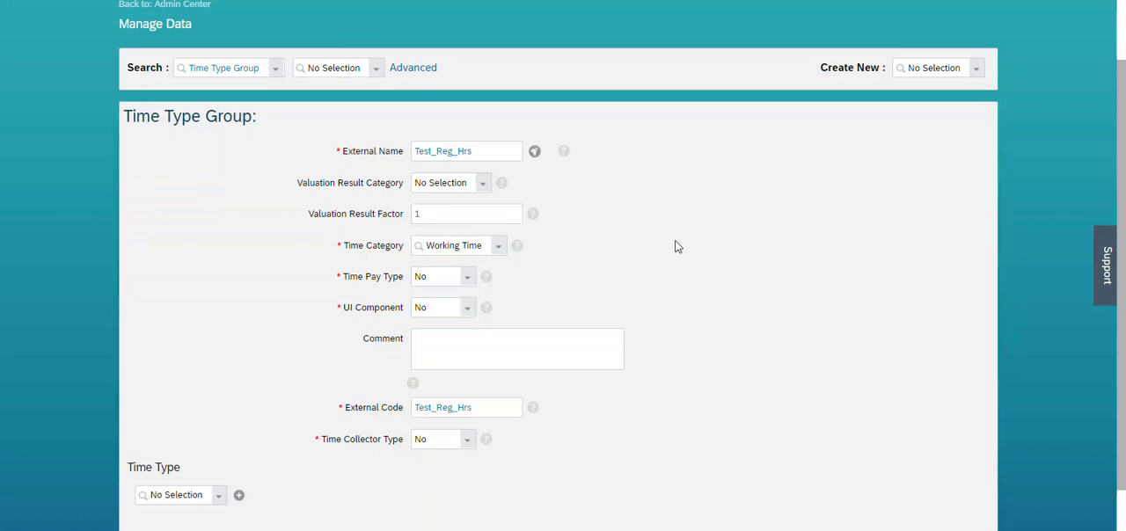
left_click(469, 216)
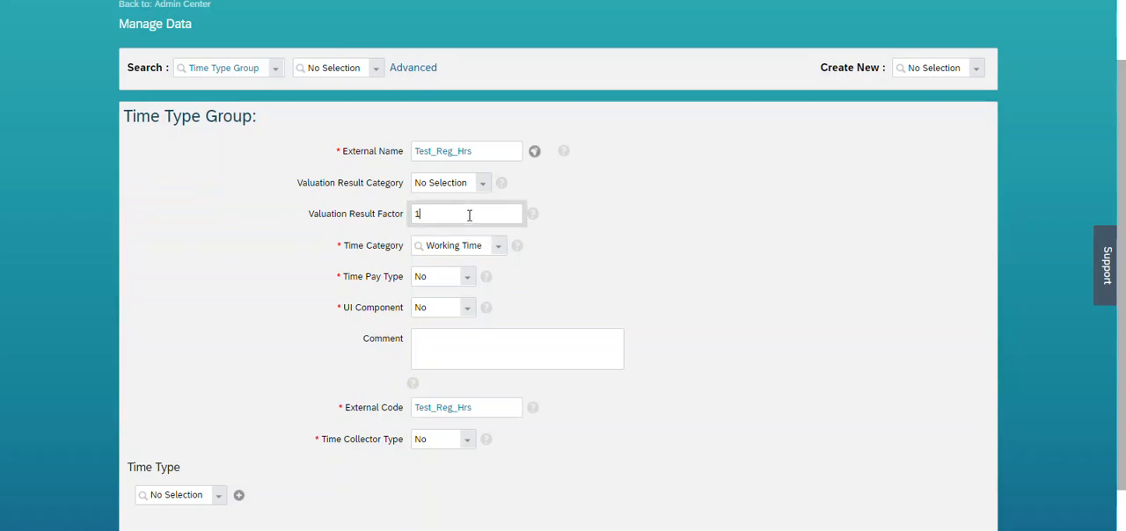
left_click(631, 206)
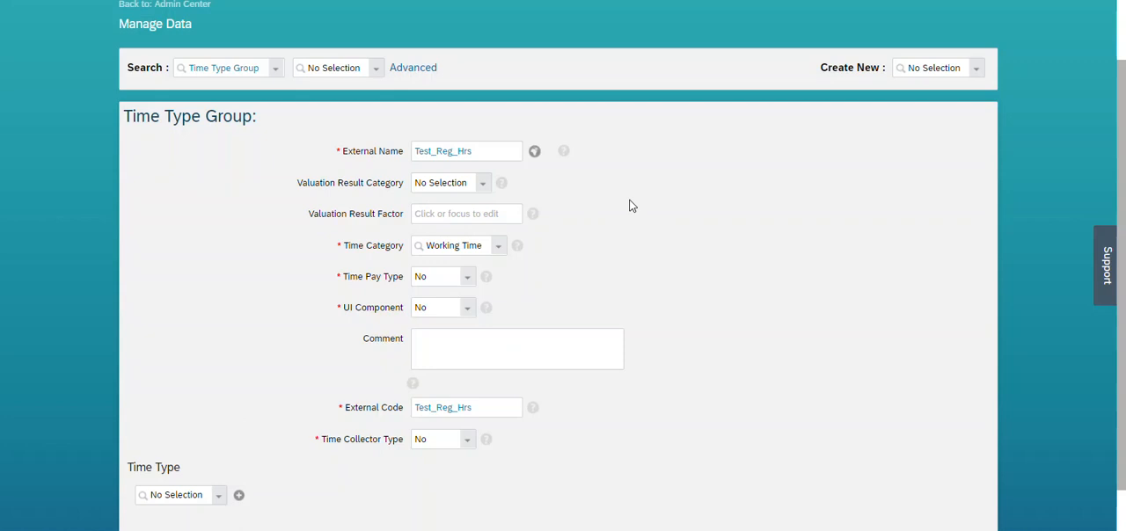
Set the Test_Reg_Hrs time type group's Time Category to Calculated Time and its Time Pay Type to Yes.
left_click(498, 248)
left_click_drag(572, 313, 569, 374)
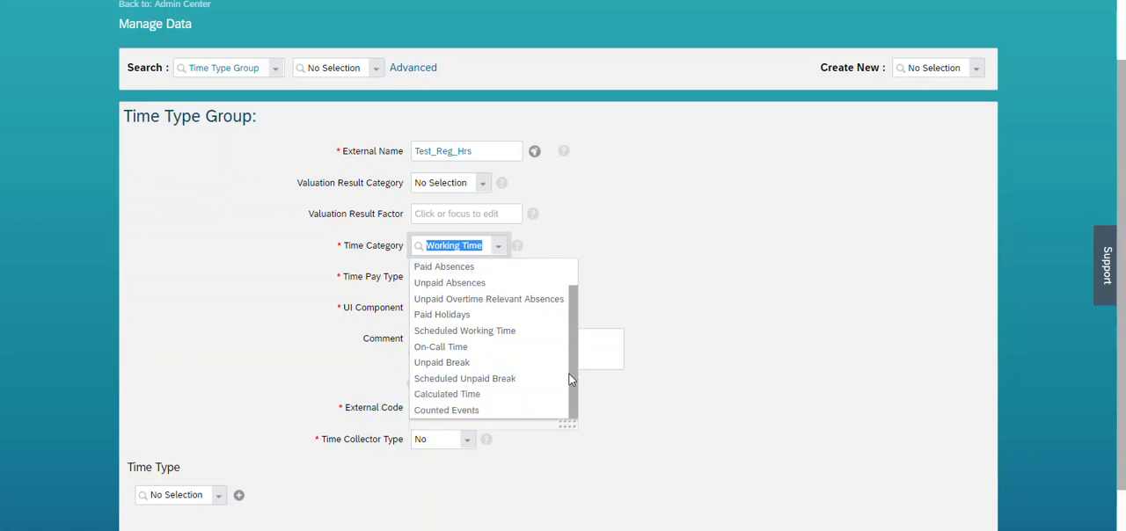
left_click(462, 395)
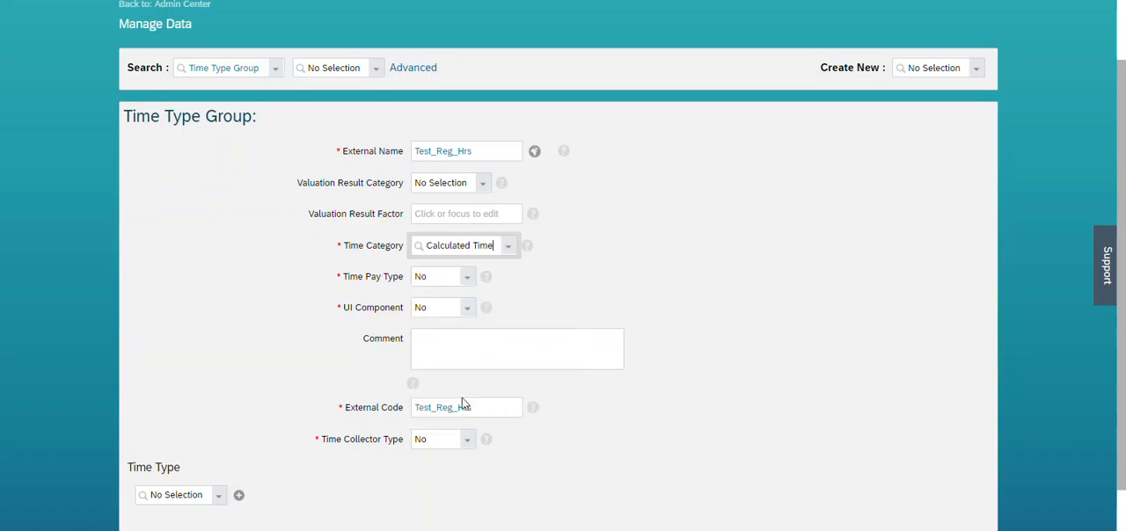
left_click(473, 279)
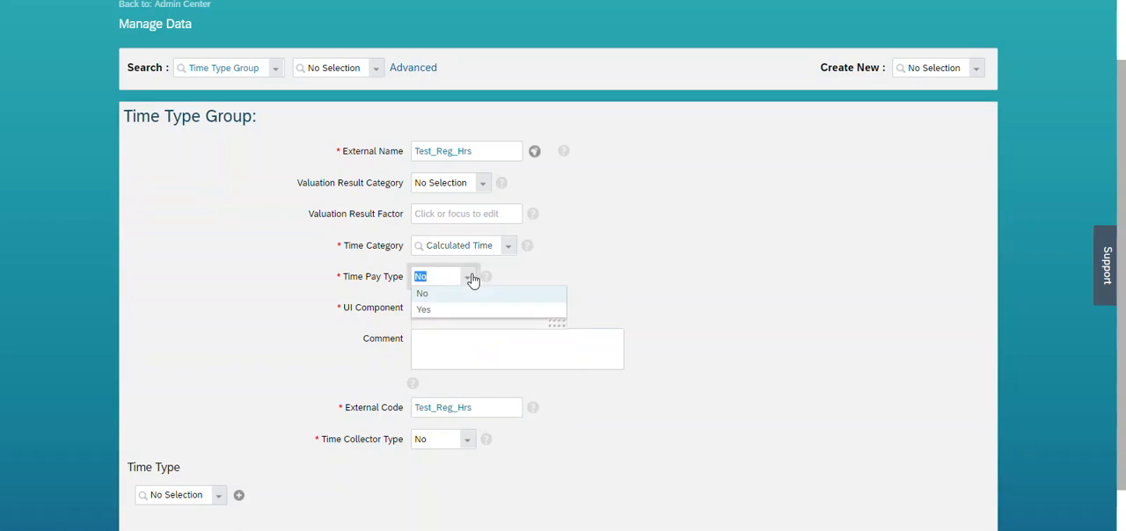
left_click(426, 311)
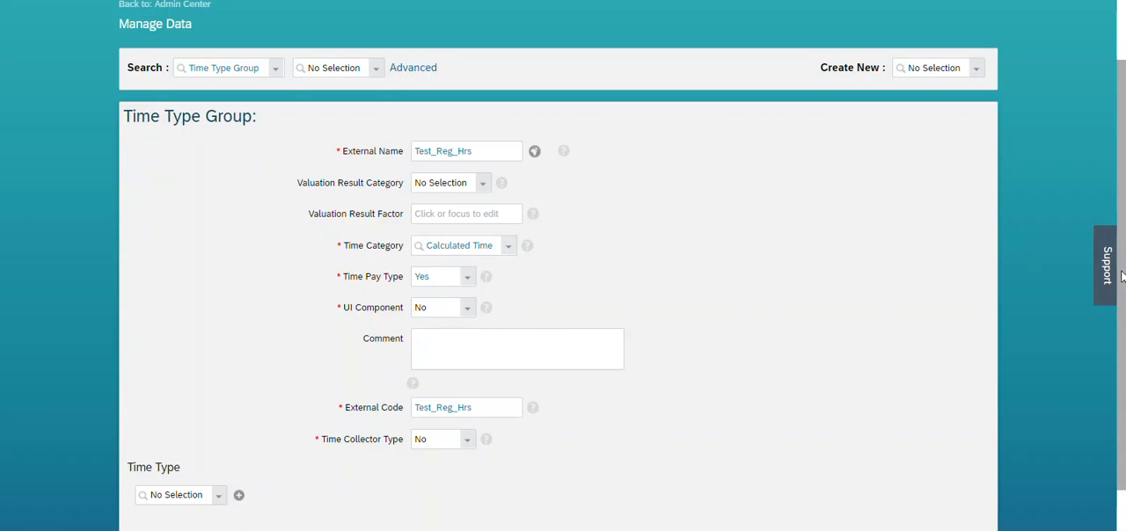
Save the Test_Reg_Hrs time type group, accepting its external code despite the length recommendation.
scroll(1119, 361, "down", 1)
left_click(966, 491)
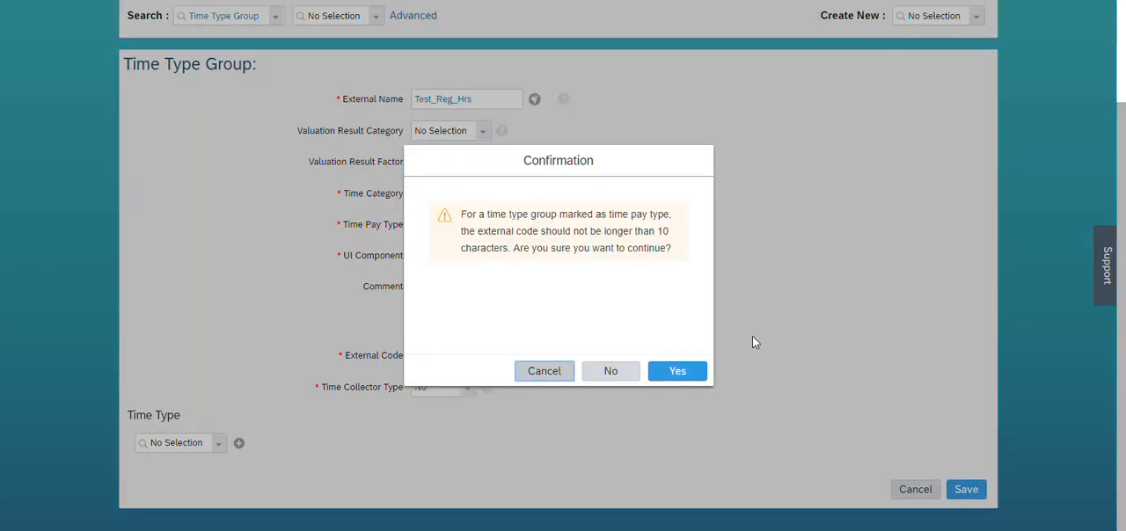
left_click(678, 370)
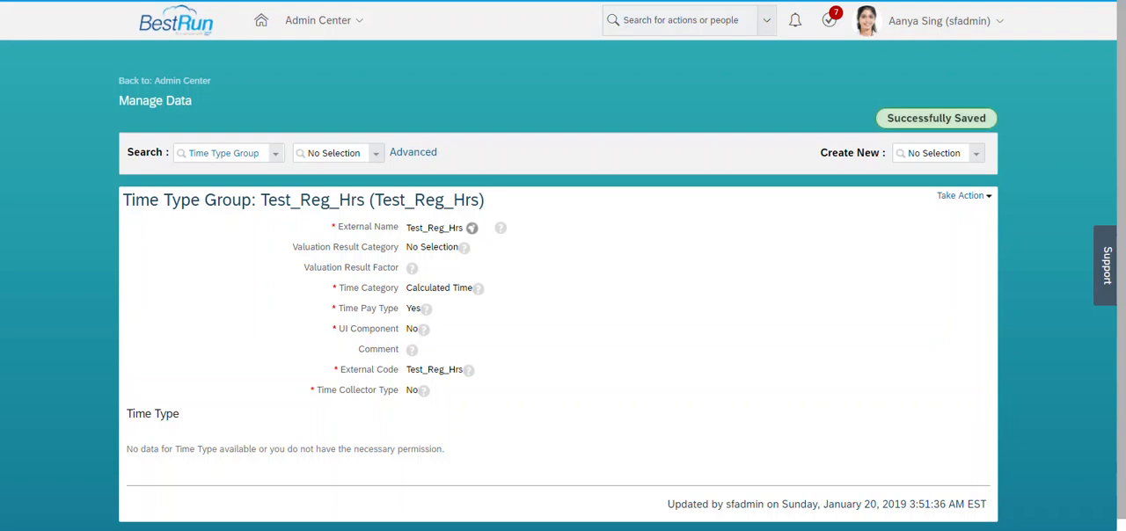
Copy the group name Test_Reg_Hrs and select that group as the Test_DeriveOT time valuation's Time Type Group Below.
left_click_drag(407, 227, 462, 227)
key("ctrl+c")
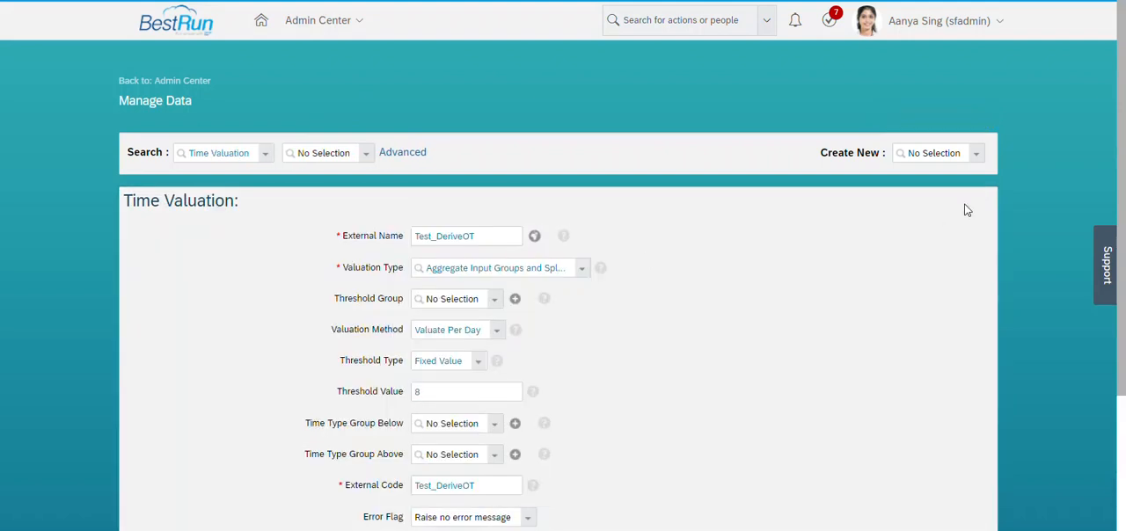
scroll(1119, 321, "down", 2)
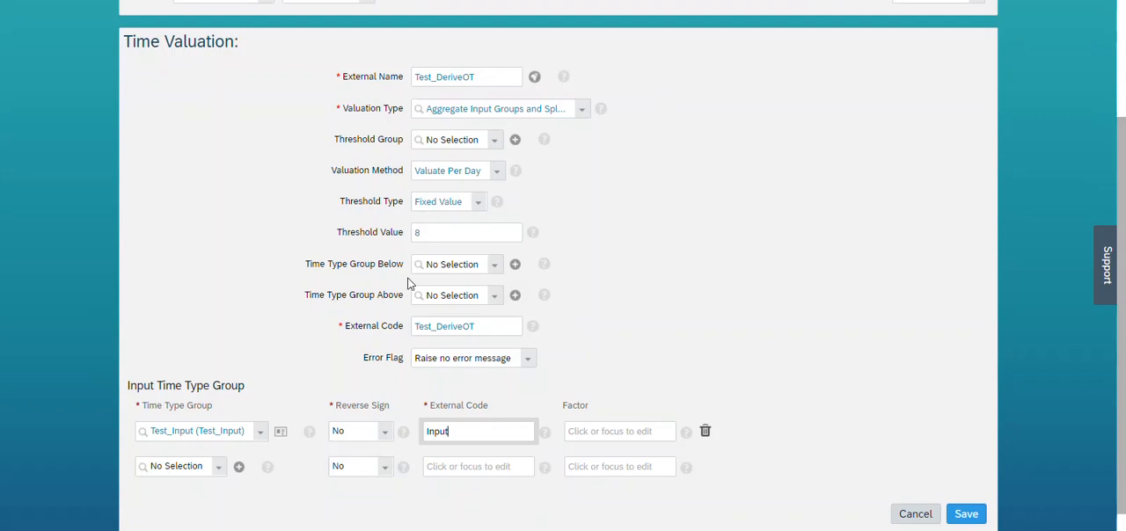
left_click(437, 271)
key("ctrl+v")
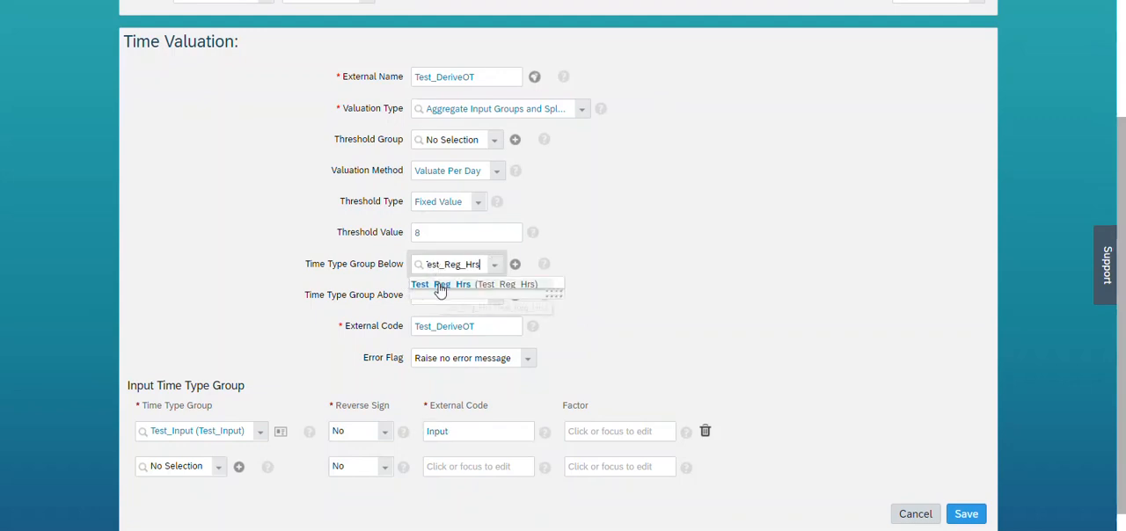
left_click(440, 284)
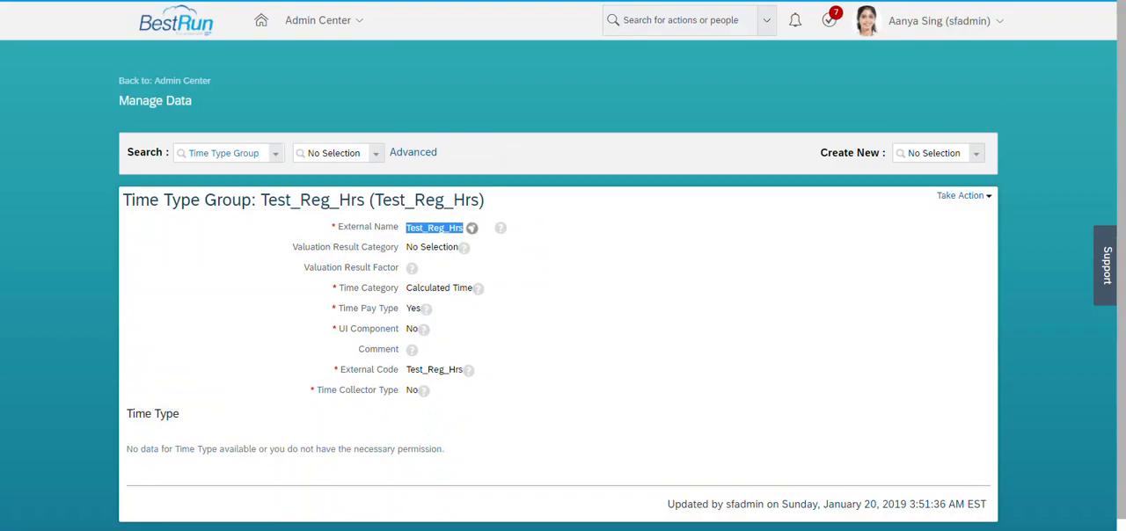
Return to the saved Test_Reg_Hrs group's tab and start creating another Time Type Group object there.
left_click(659, 263)
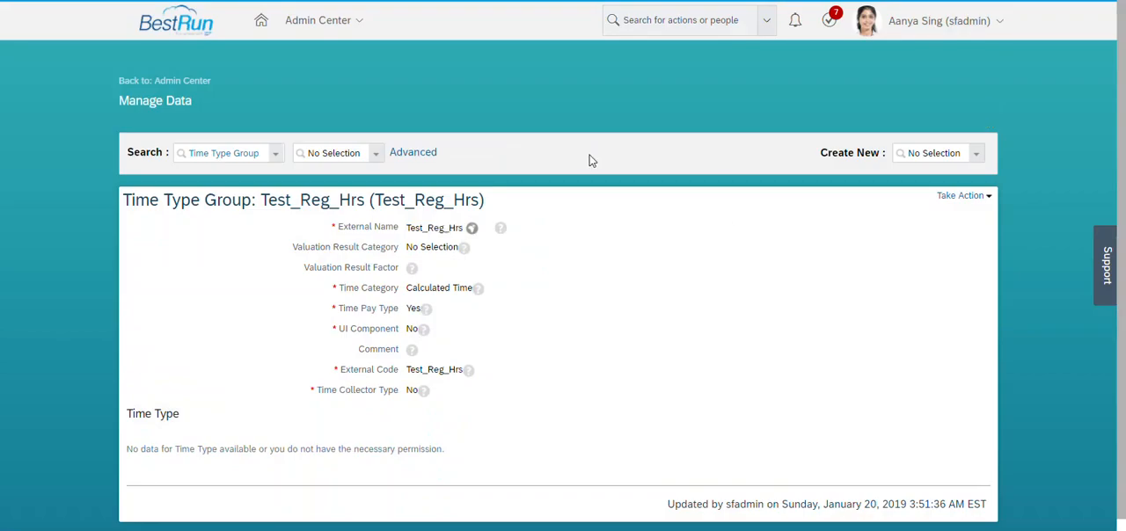
left_click(941, 156)
type("time ty")
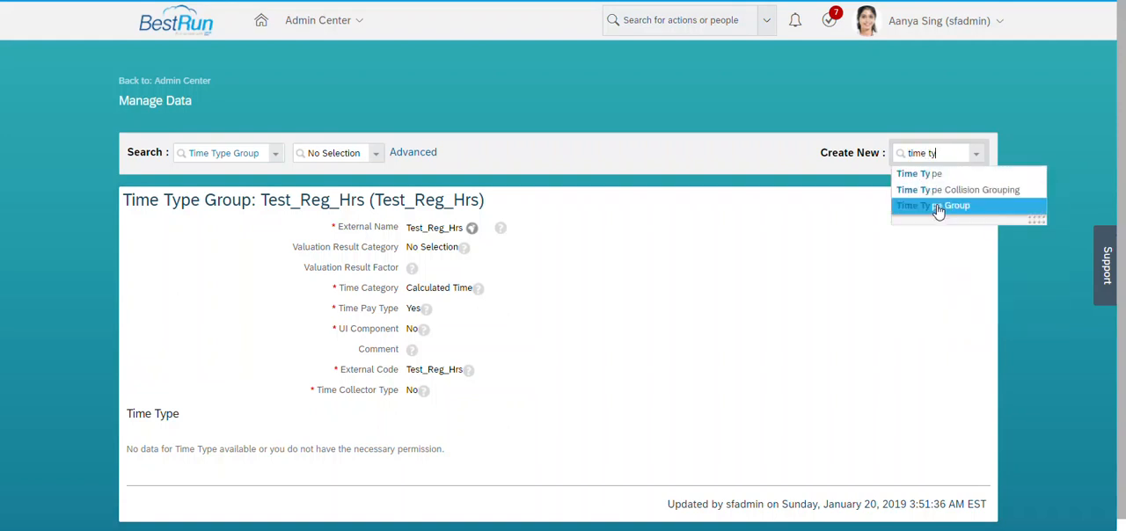
left_click(936, 206)
Enter Test_OT as both the External Name and the External Code of the new time type group.
left_click(469, 238)
type("Test_")
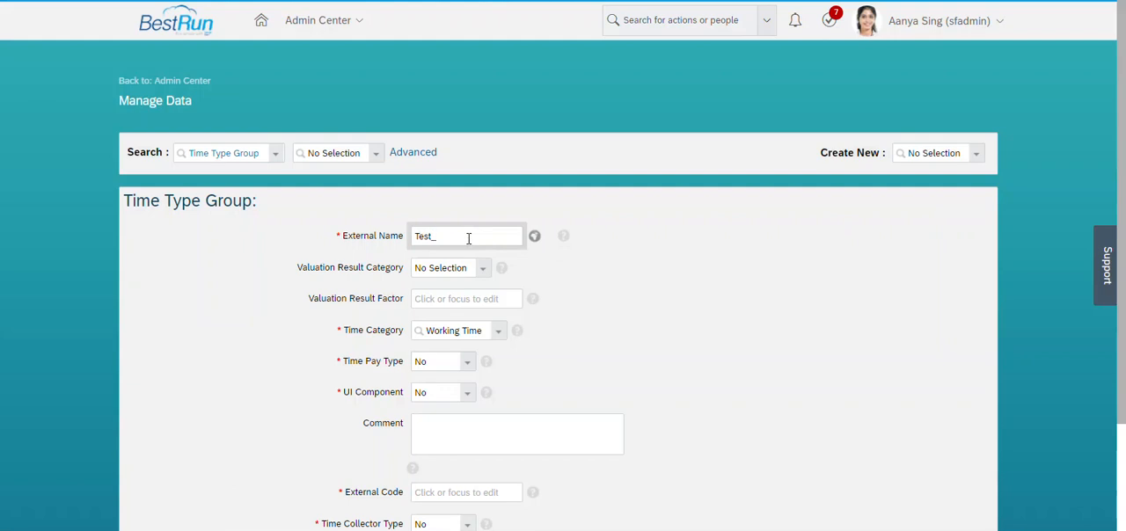
type("OT")
scroll(1067, 137, "down", 1)
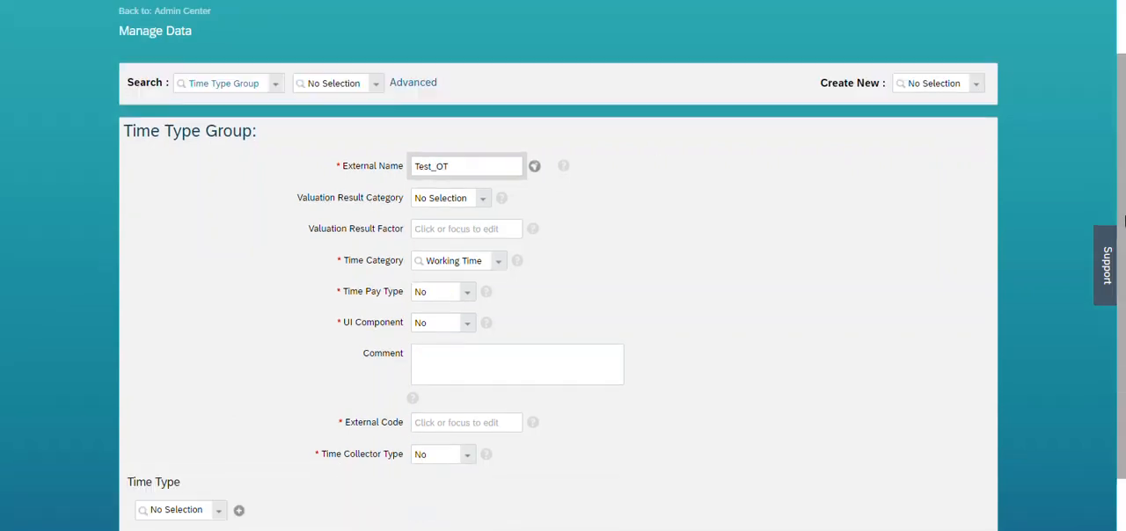
key("ctrl+a")
key("ctrl+c")
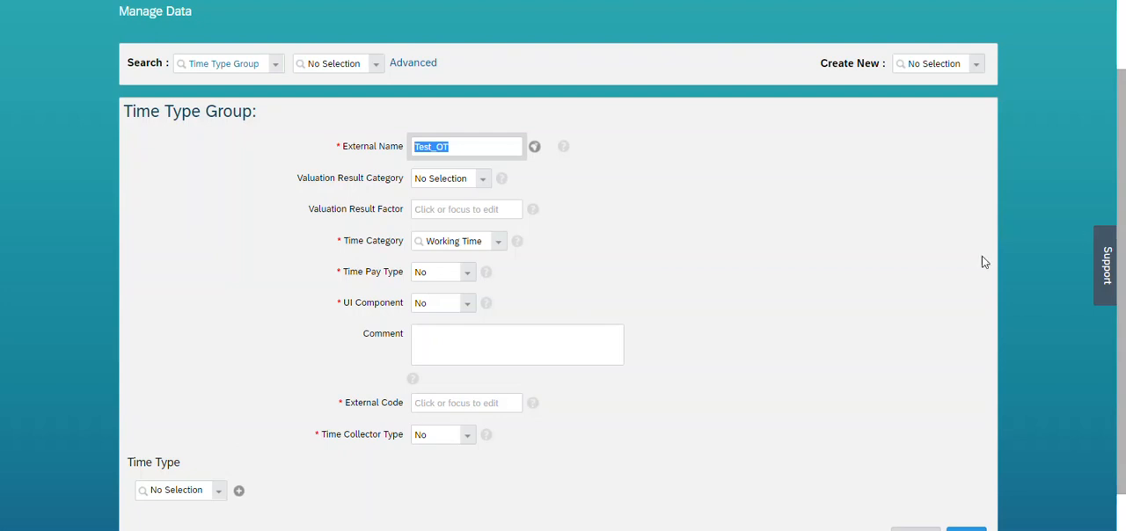
left_click(485, 402)
key("ctrl+v")
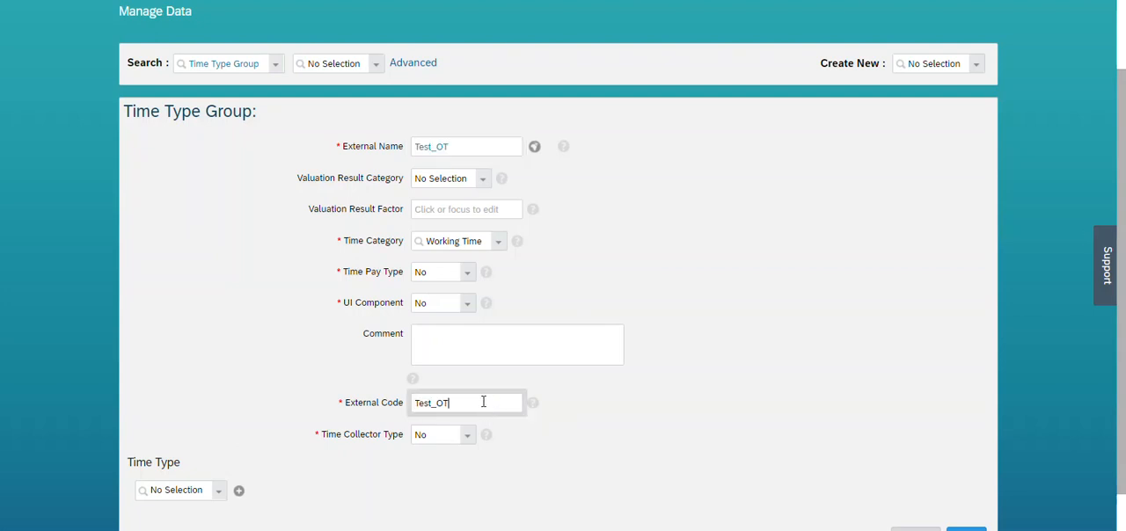
Try Overtime Base as the Valuation Result Category of Test_OT and reset the category to No Selection.
left_click(485, 182)
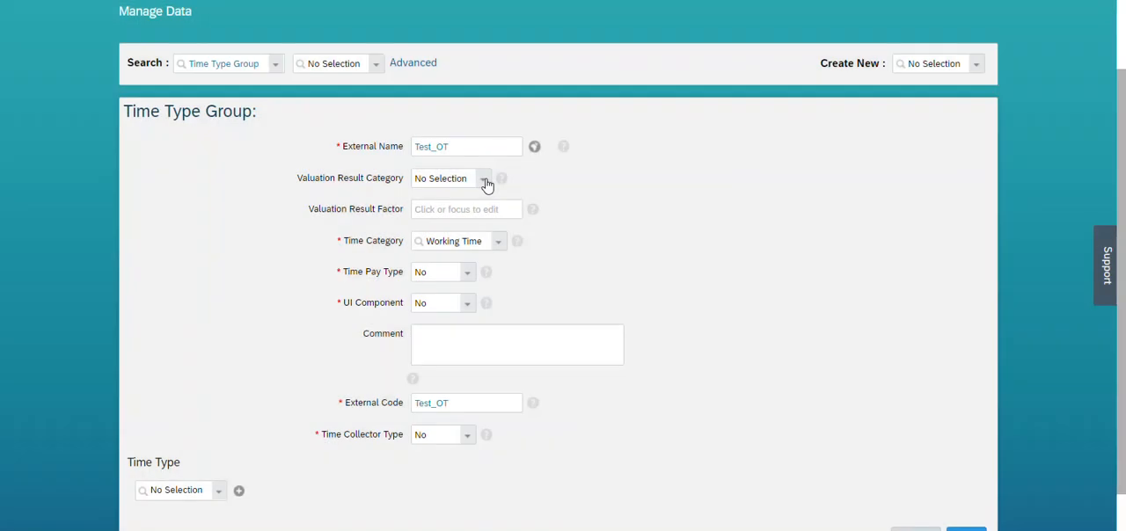
left_click(485, 183)
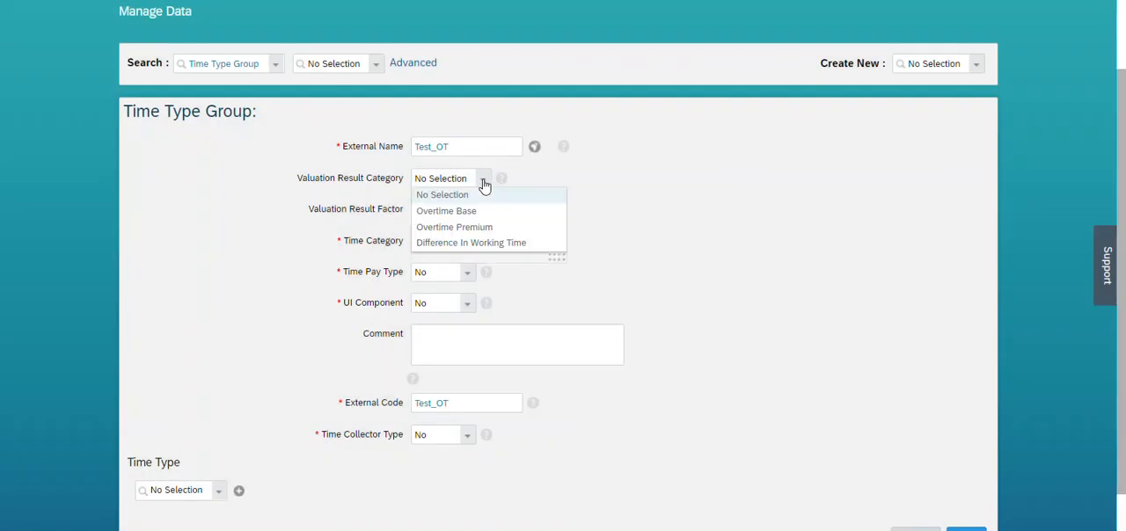
left_click(434, 215)
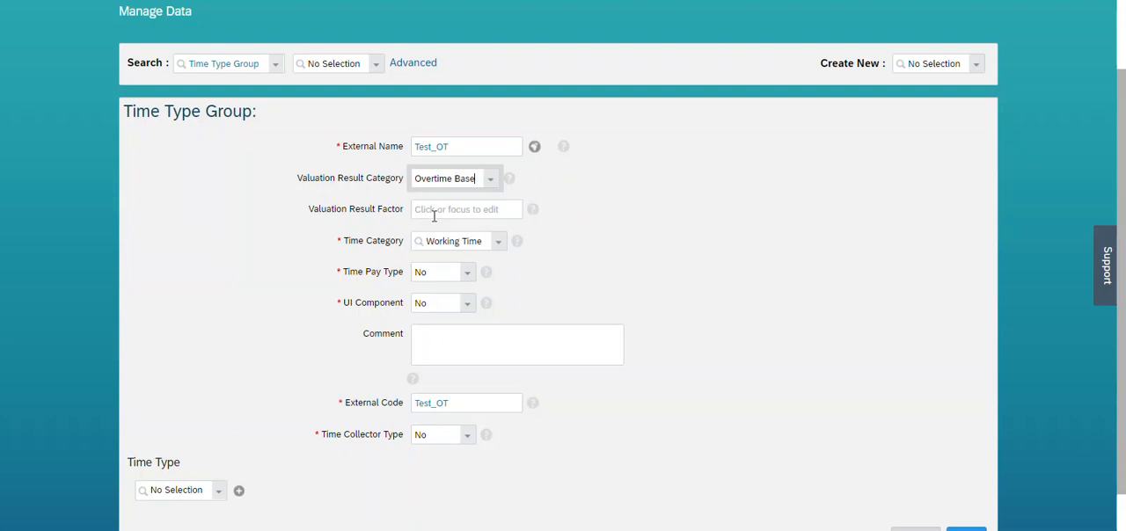
left_click(434, 211)
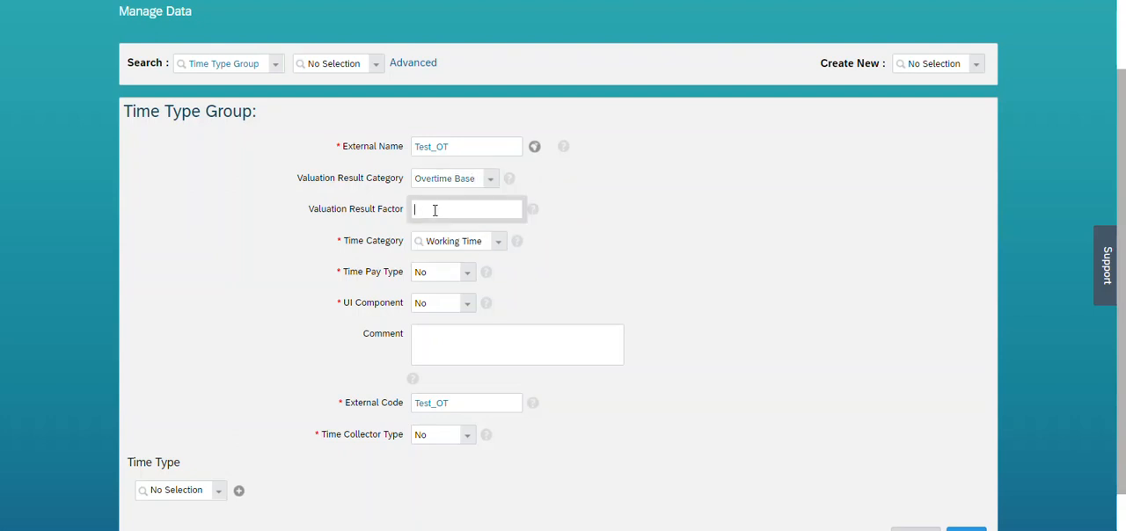
left_click(491, 182)
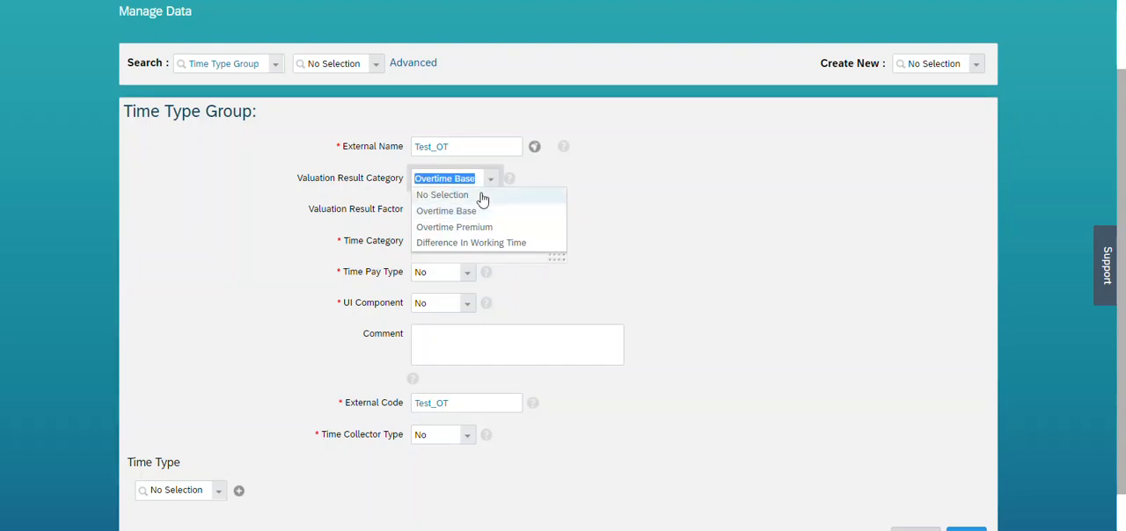
left_click(482, 195)
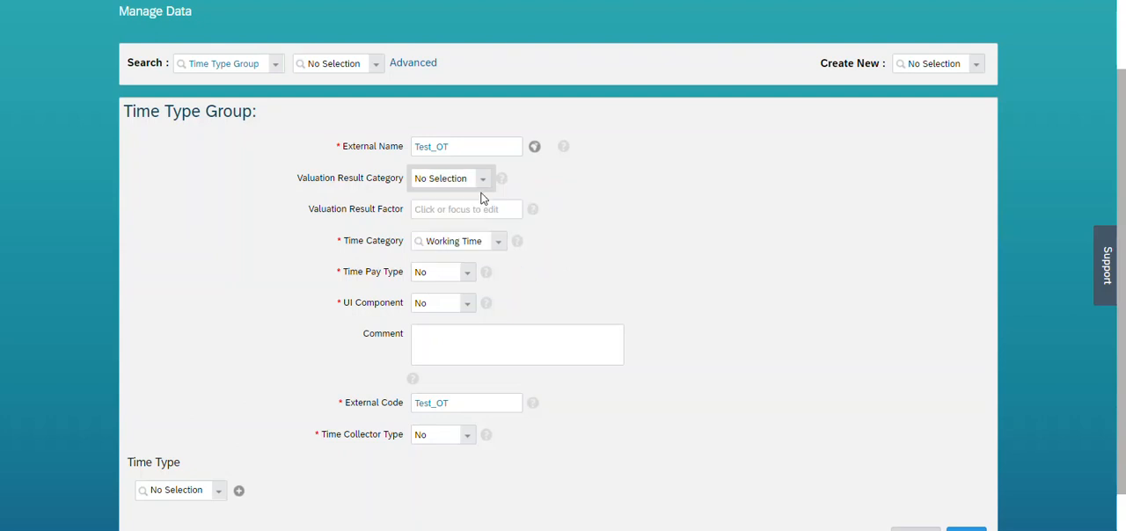
Set Test_OT's Time Category to Calculated Time, leave Time Pay Type at No, and save the group.
left_click(498, 245)
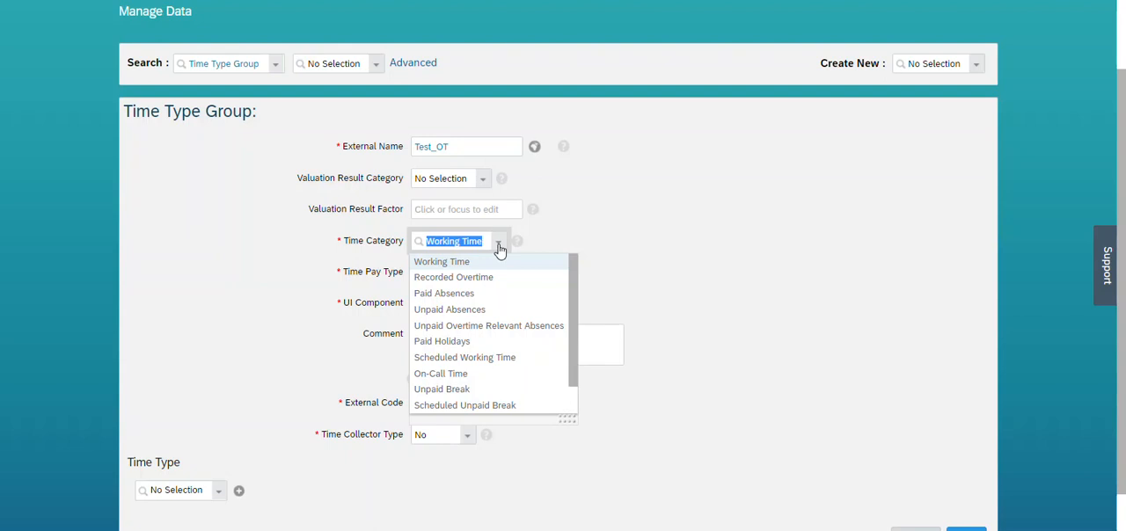
scroll(574, 340, "down", 1)
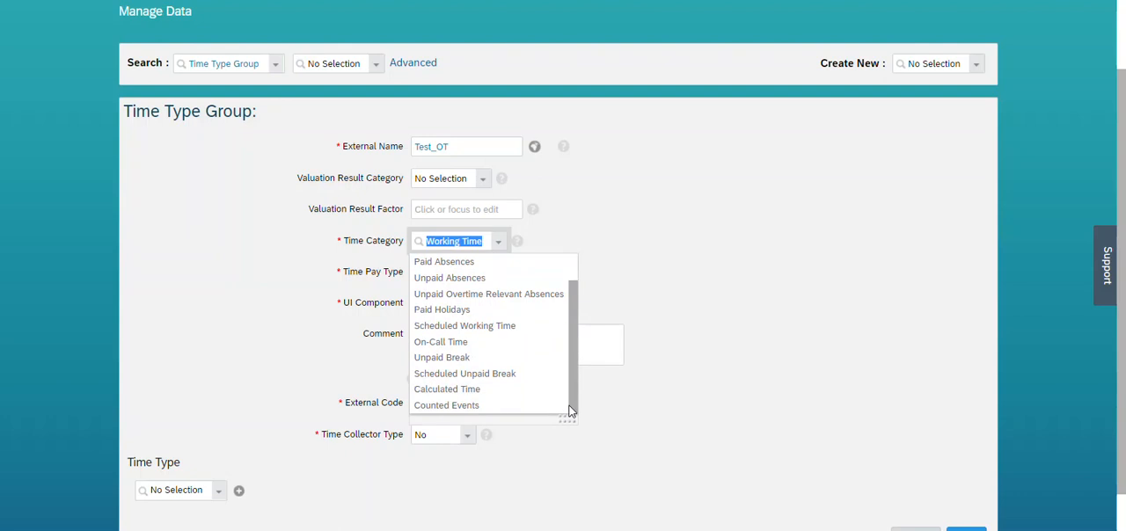
left_click(435, 391)
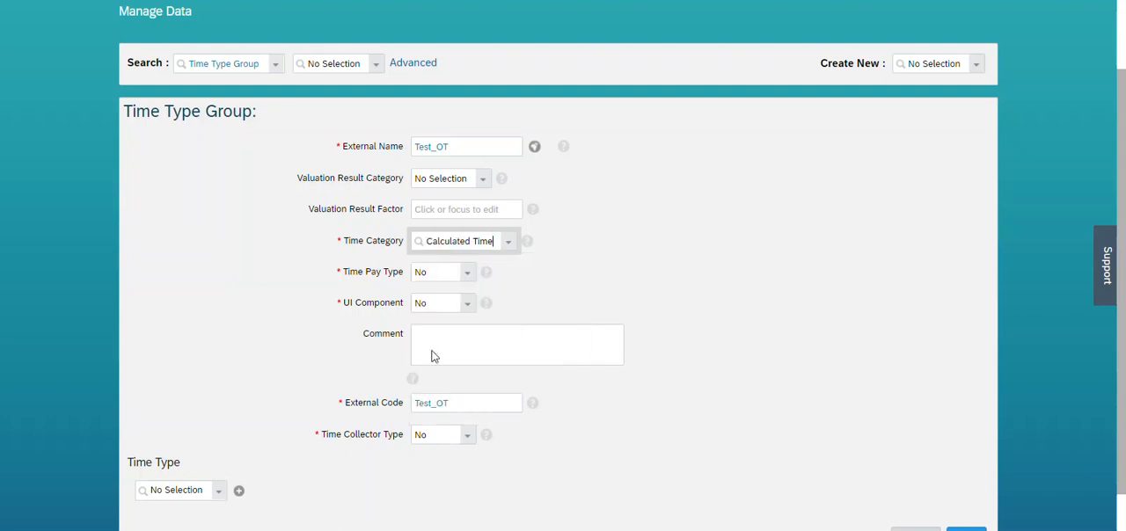
left_click(468, 275)
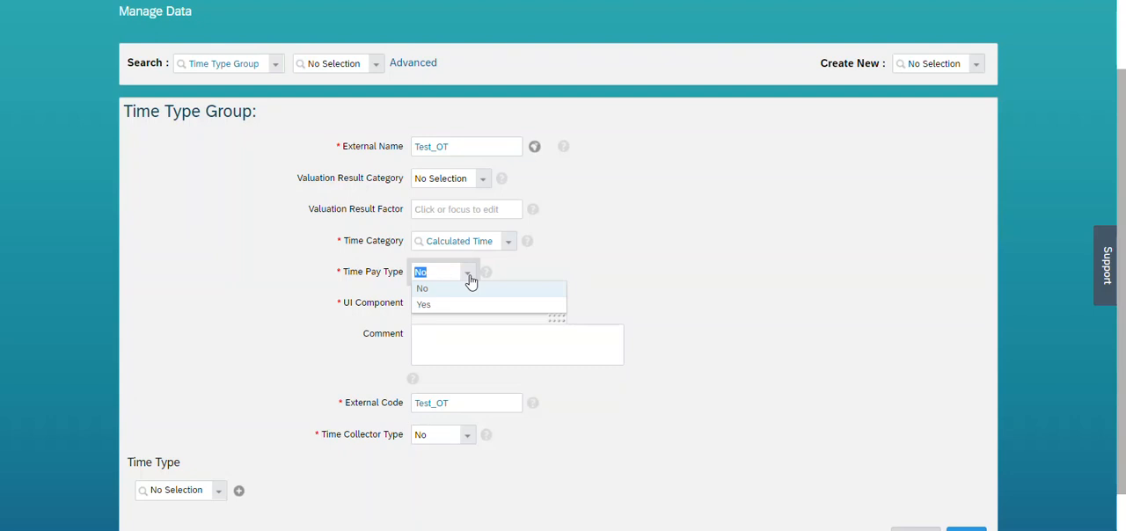
left_click(603, 281)
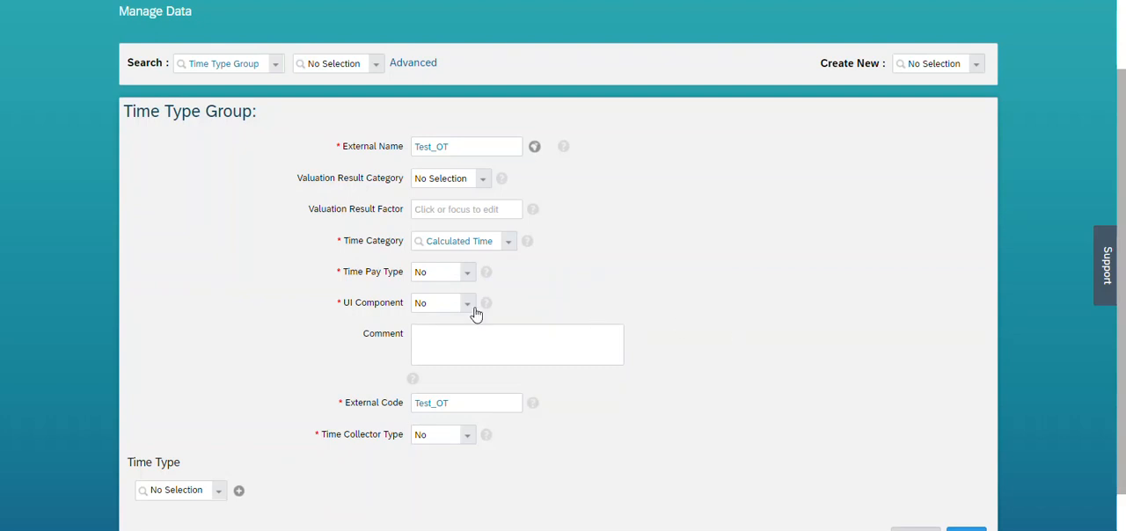
scroll(1123, 380, "down", 1)
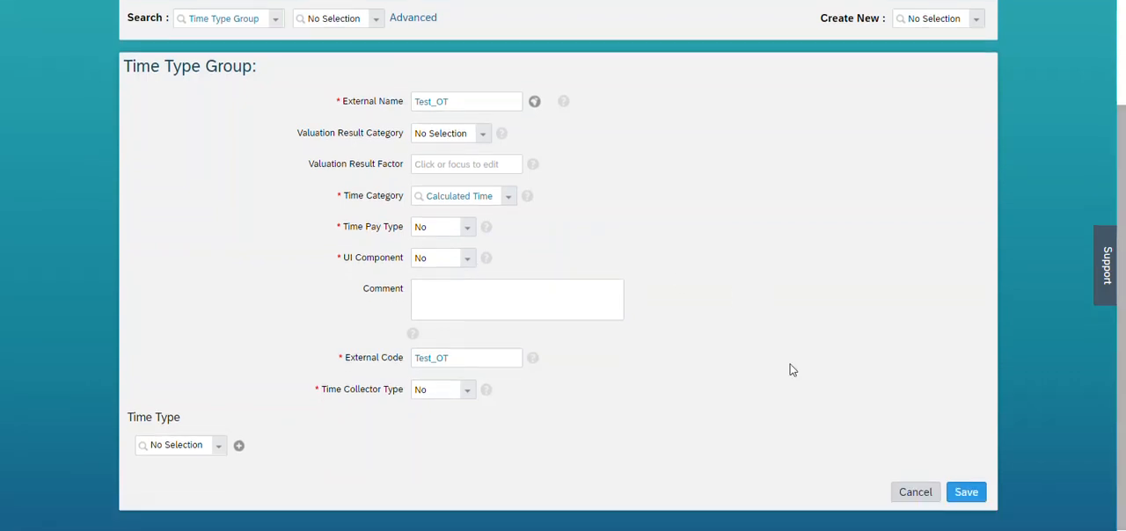
left_click(965, 493)
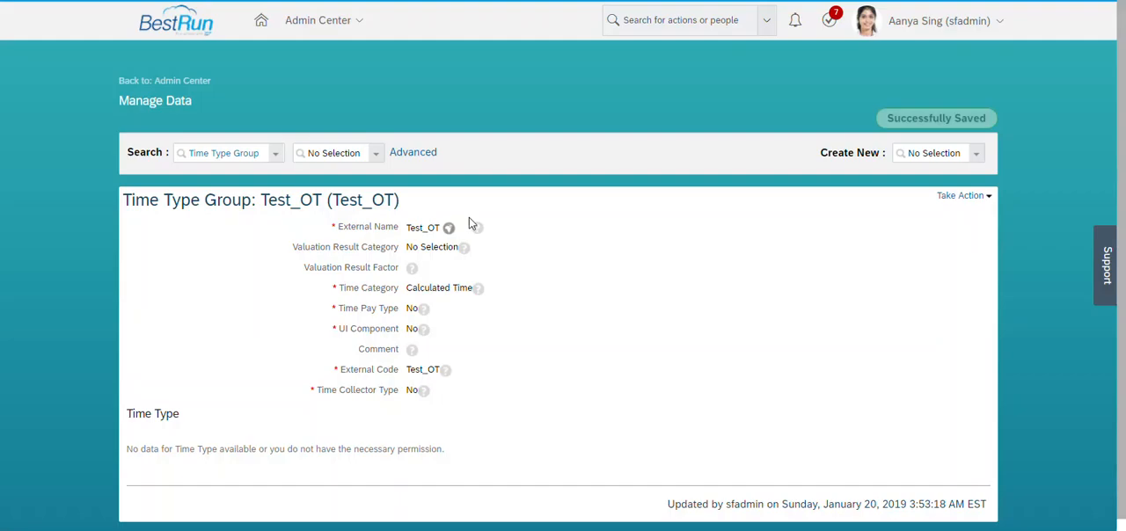
Copy the group name Test_OT, select it as the time valuation's Time Type Group Above, and save the valuation.
left_click_drag(409, 228, 440, 227)
key("ctrl+c")
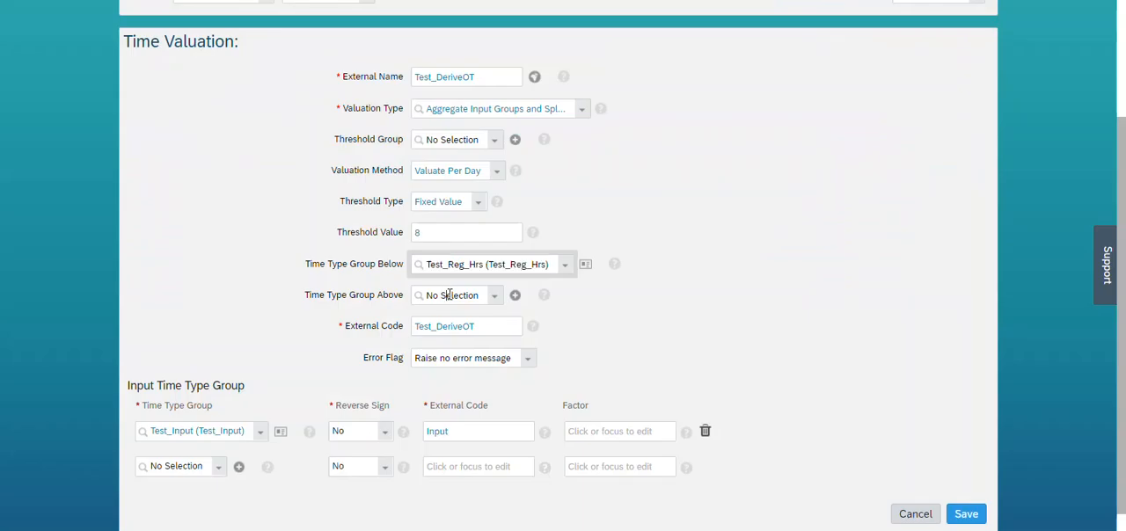
left_click(448, 295)
key("ctrl+v")
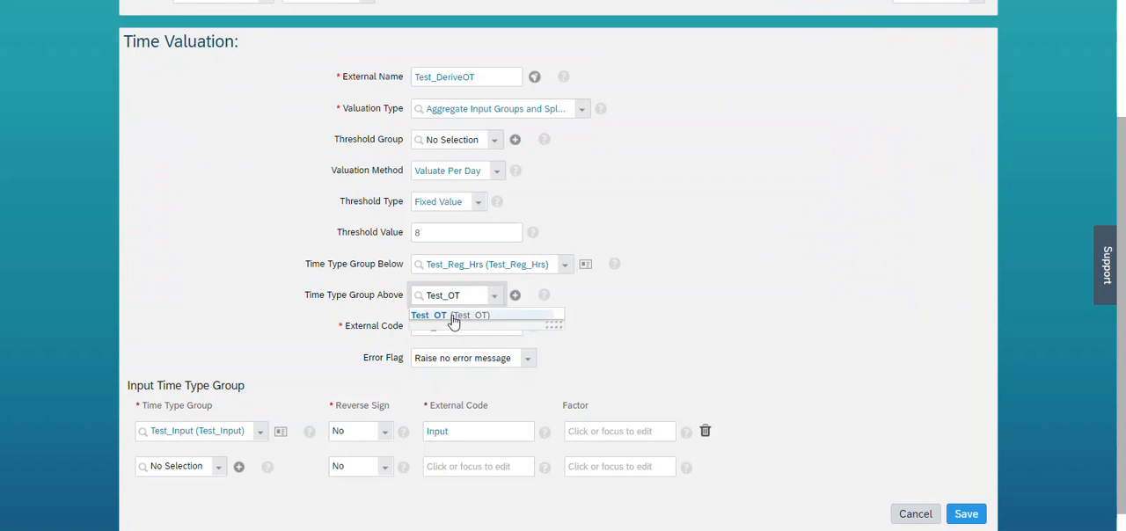
left_click(453, 316)
left_click(963, 517)
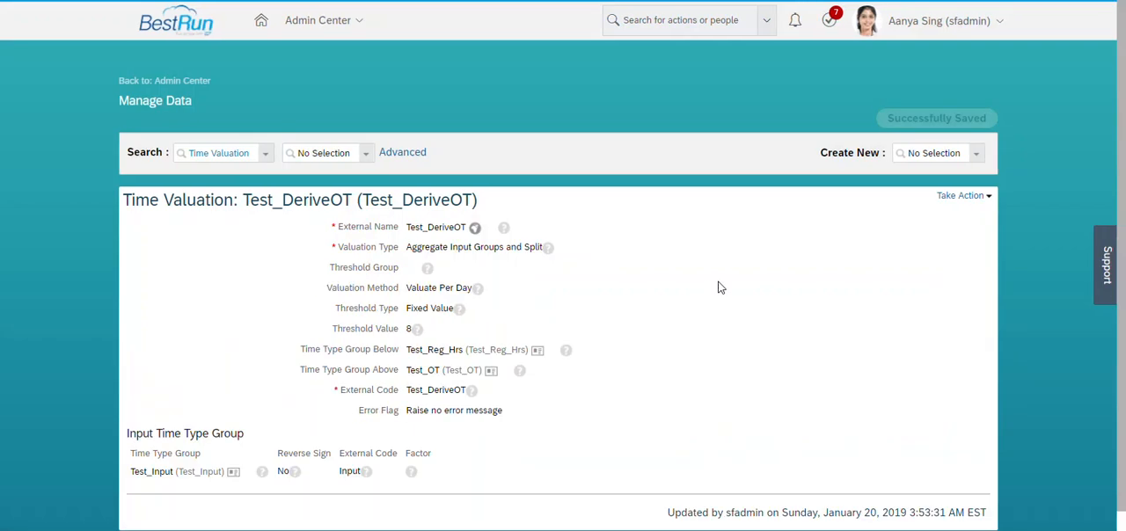
Copy the time valuation's code Test_DeriveOT into a new Notepad note and return to the browser.
left_click_drag(362, 200, 475, 201)
key("ctrl+c")
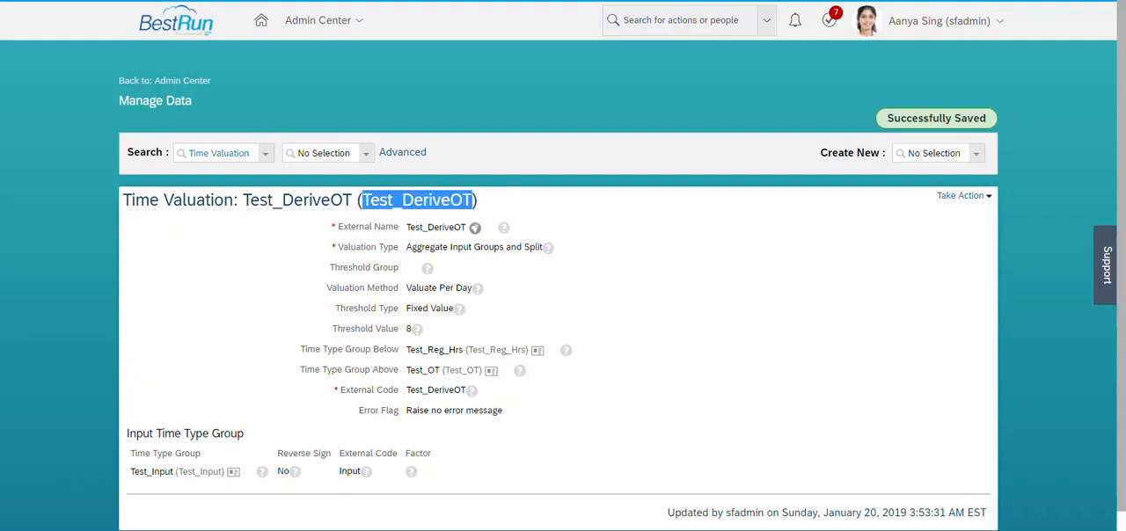
left_click(178, 510)
type("notepad")
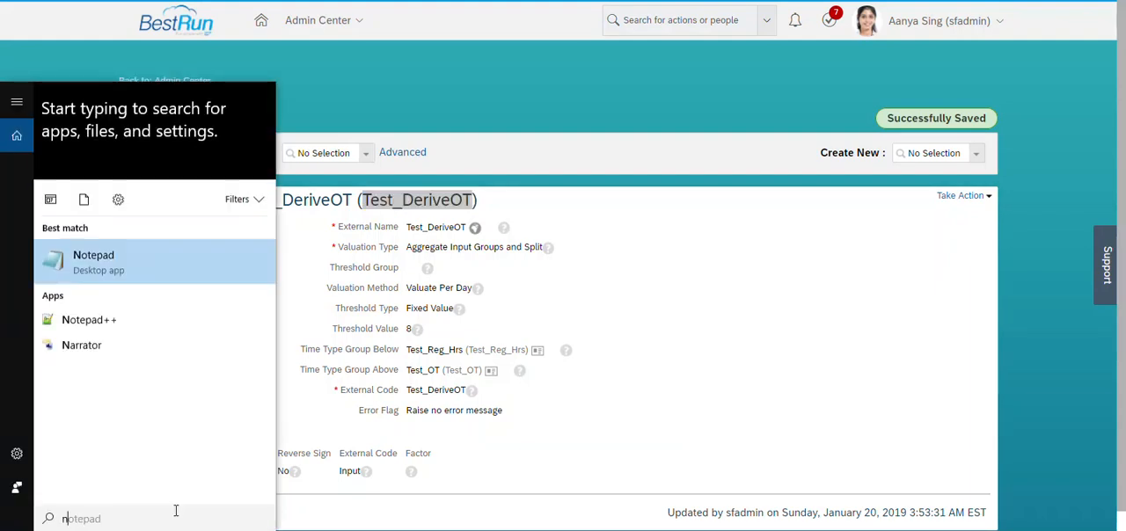
key("Return")
key("ctrl+v")
key("alt+Tab")
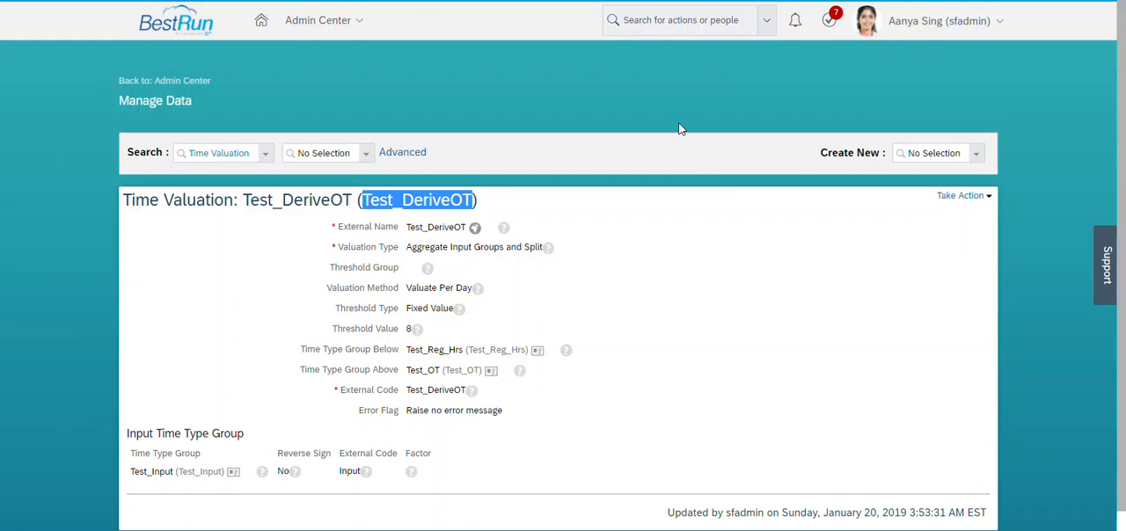
Create a new Time Valuation object with the external name Test_OT_Prem.
left_click(911, 155)
type("time va")
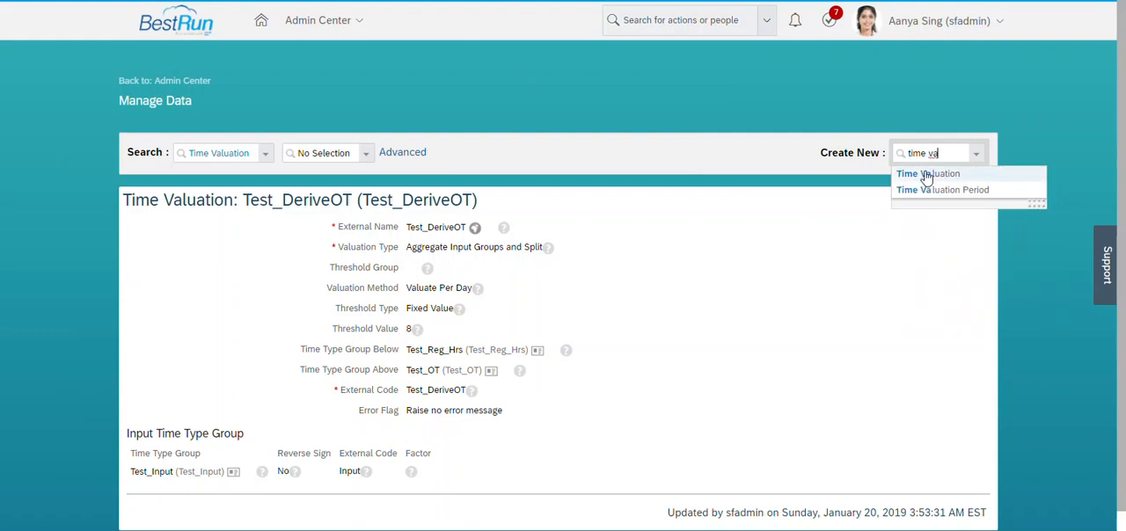
left_click(926, 174)
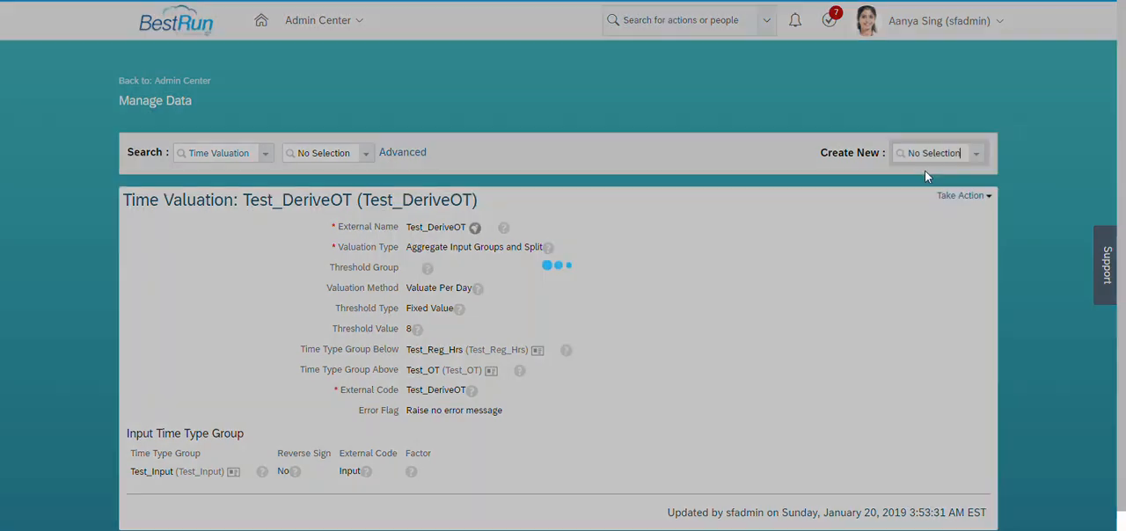
left_click(473, 235)
type("Test_")
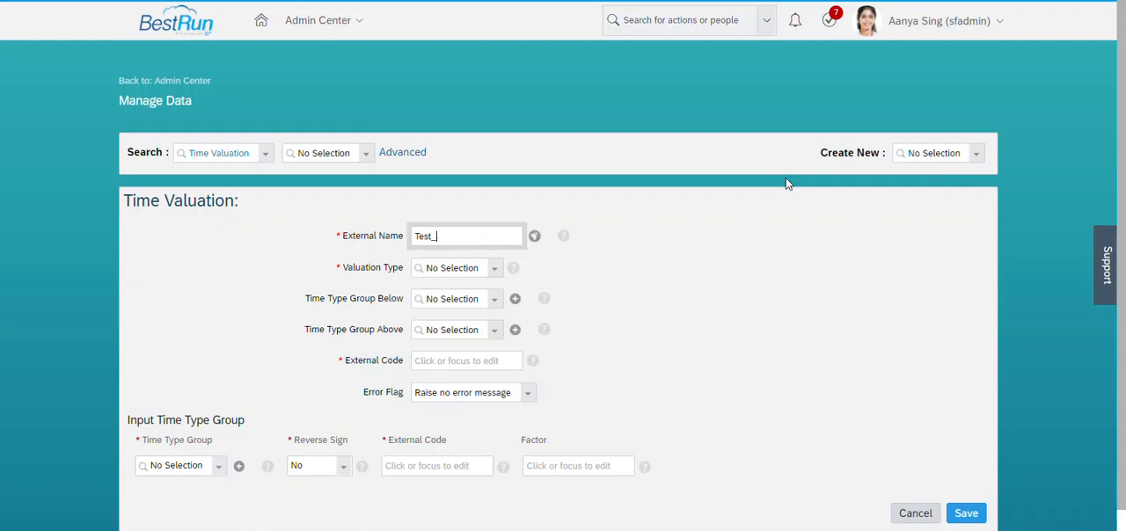
type("OT_Prem")
Copy the external name Test_OT_Prem into the new time valuation's External Code.
key("ctrl+a")
key("ctrl+c")
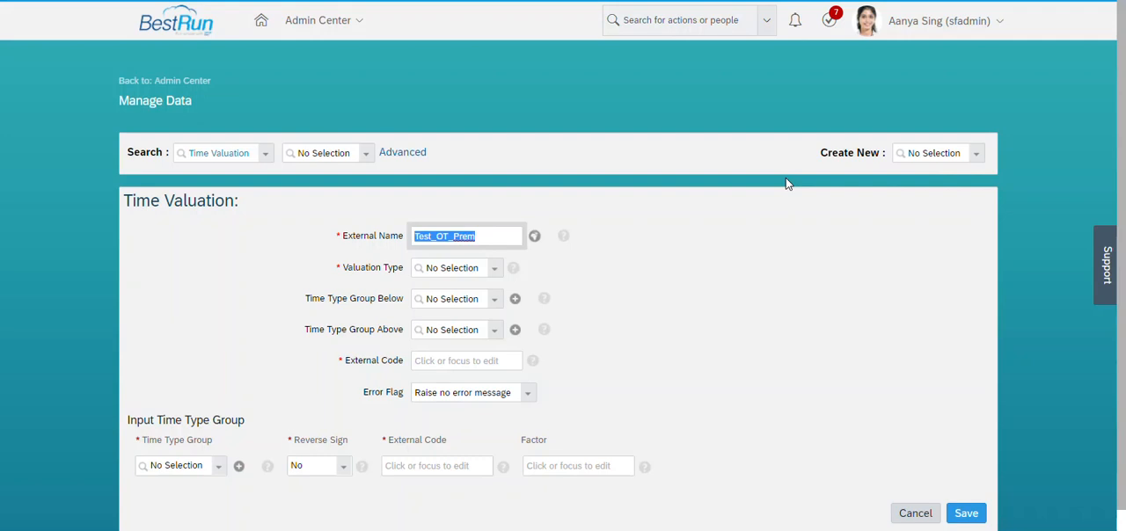
scroll(786, 177, "down", 1)
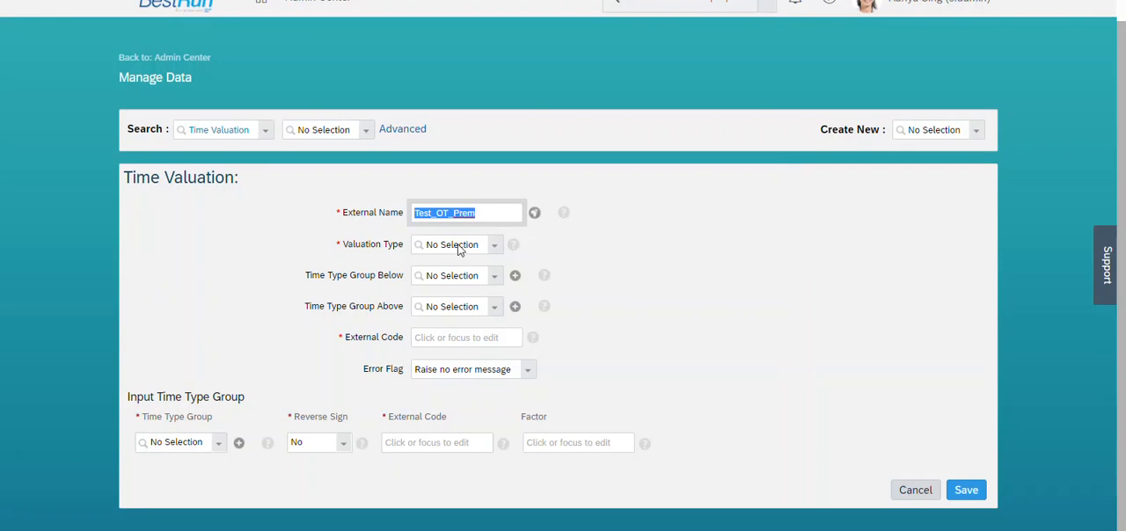
left_click(461, 333)
key("ctrl+v")
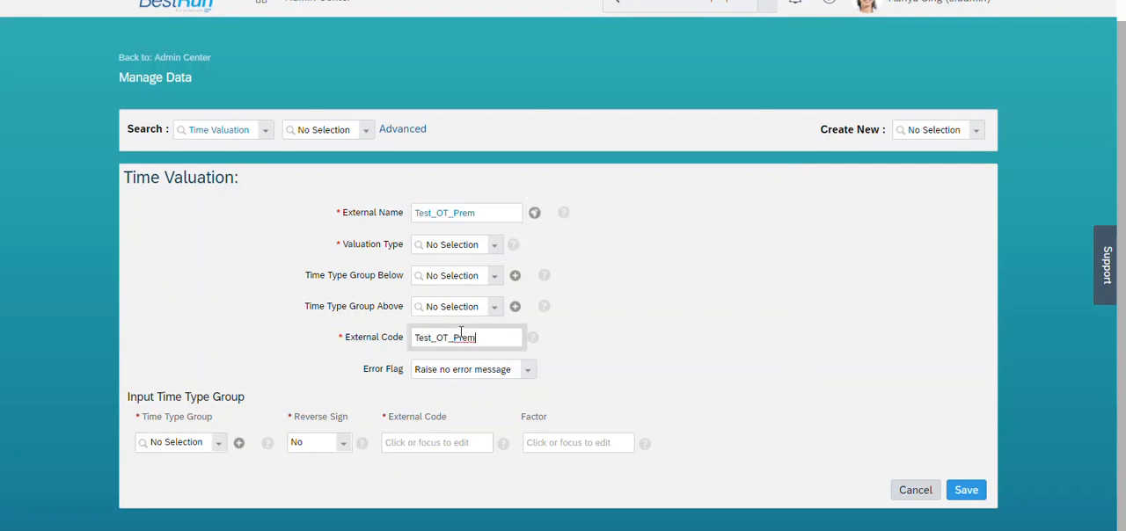
left_click(603, 329)
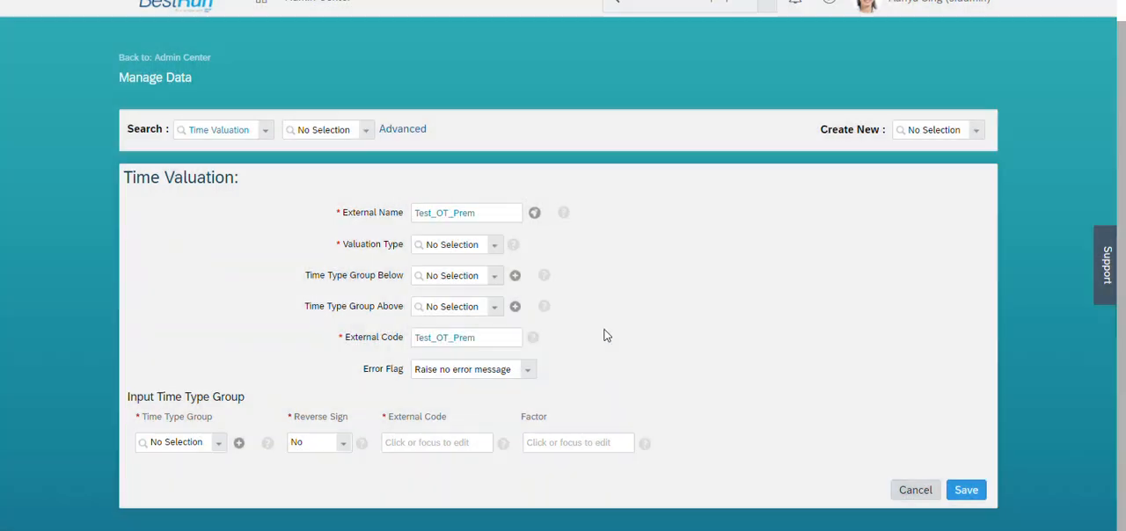
Set Test_OT_Prem's Valuation Type to Aggregate Input Groups and Split and its Valuation Method to Valuate Per Day.
left_click(495, 247)
left_click(483, 281)
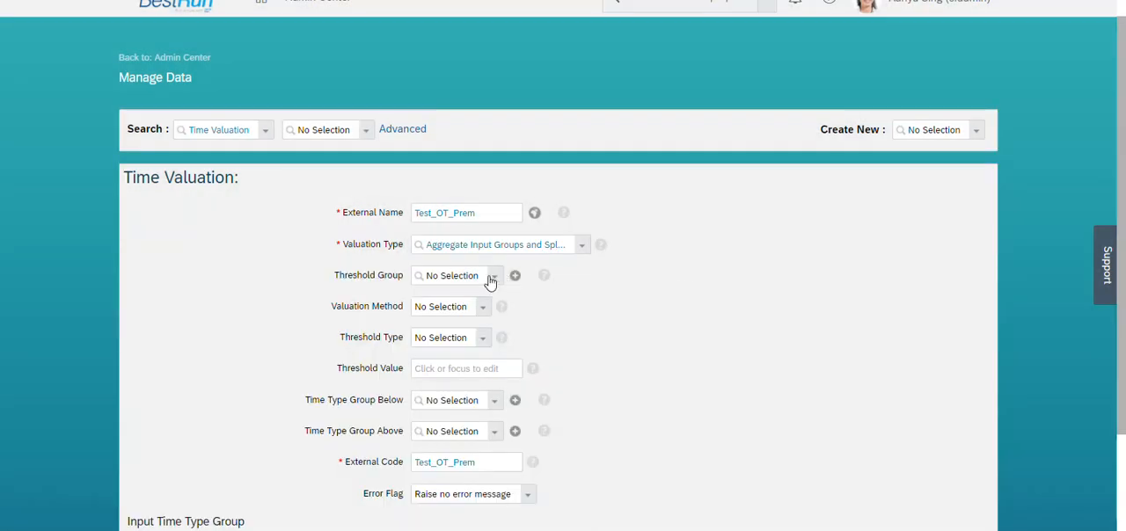
left_click(483, 310)
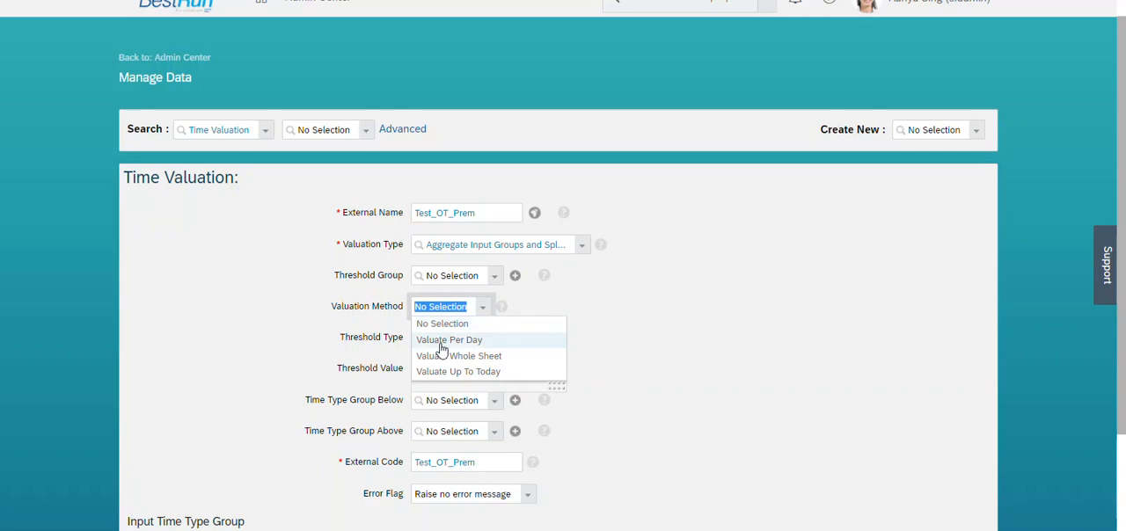
left_click(444, 337)
Set the valuation's Threshold Type to Fixed Value with a Threshold Value of 2.
left_click(484, 343)
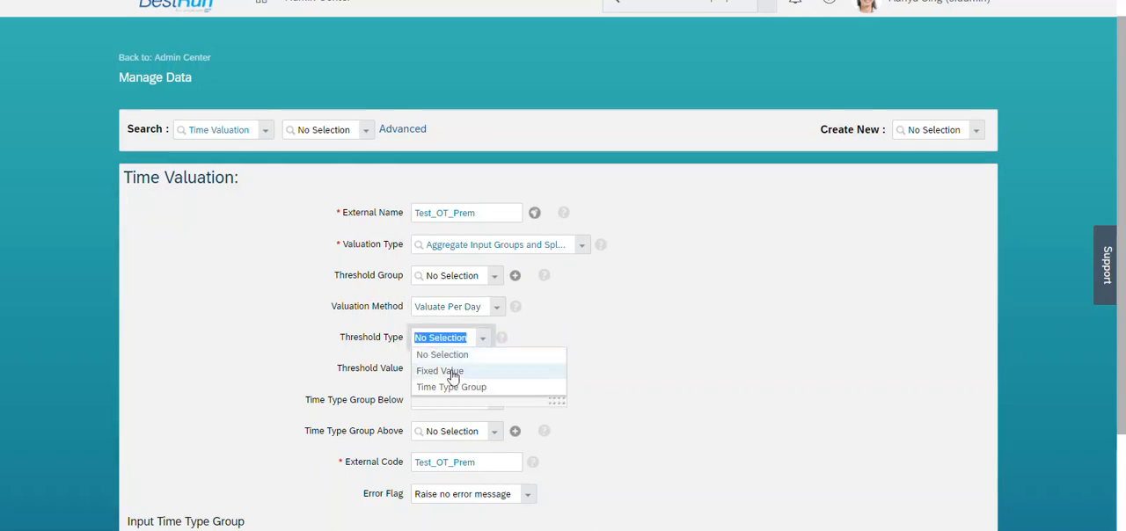
left_click(453, 370)
left_click(452, 370)
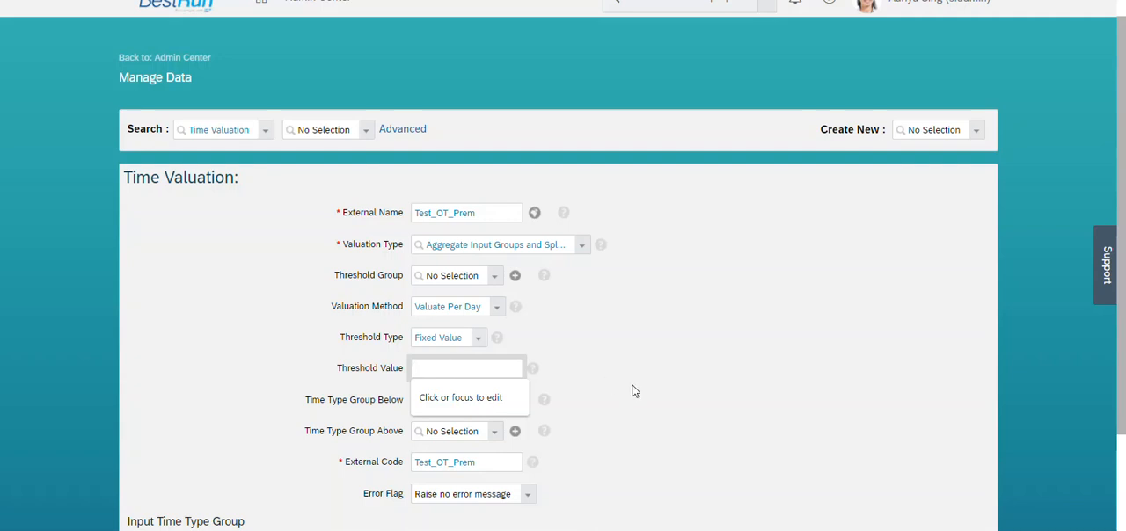
left_click(635, 391)
left_click(476, 366)
type("2")
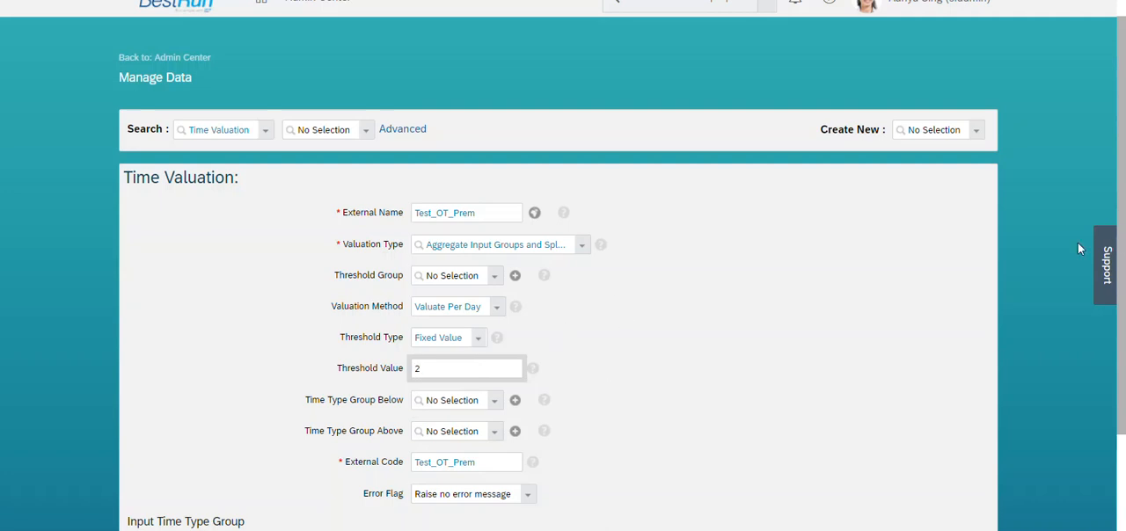
Add Test_OT as the valuation's input time type group and fill in that row's external code.
scroll(1124, 366, "down", 3)
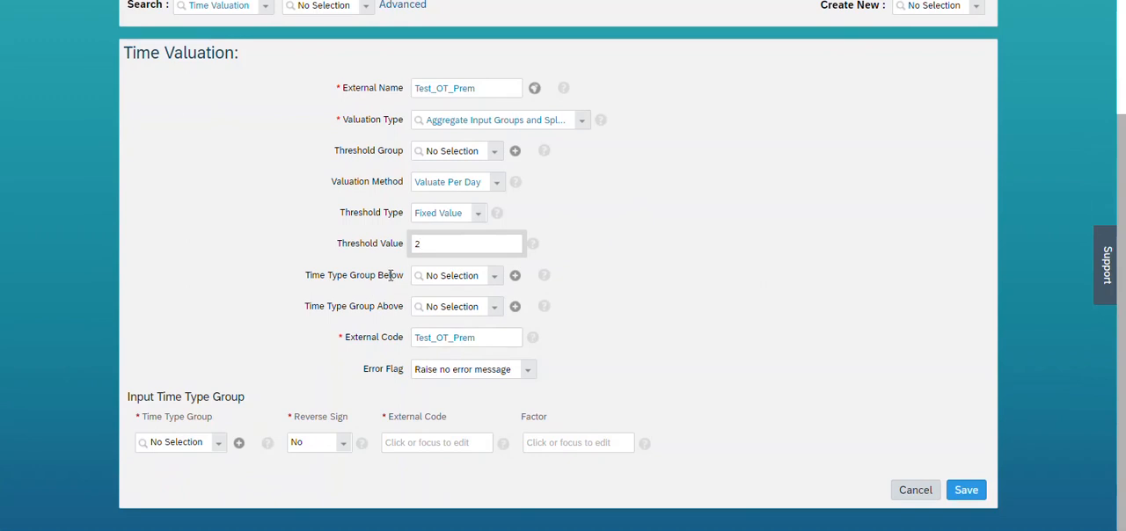
left_click(174, 444)
type("Test_OT")
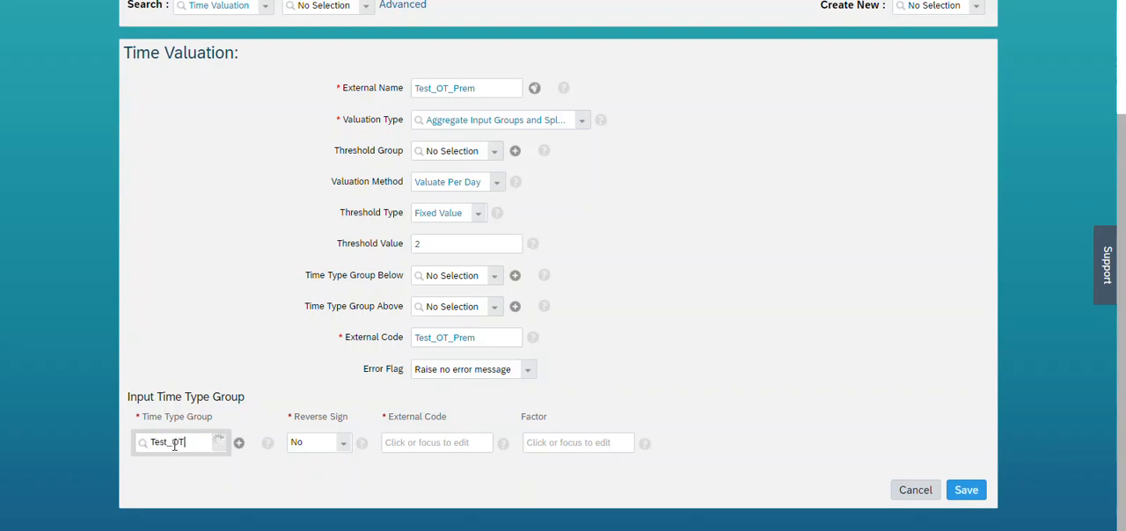
left_click(209, 462)
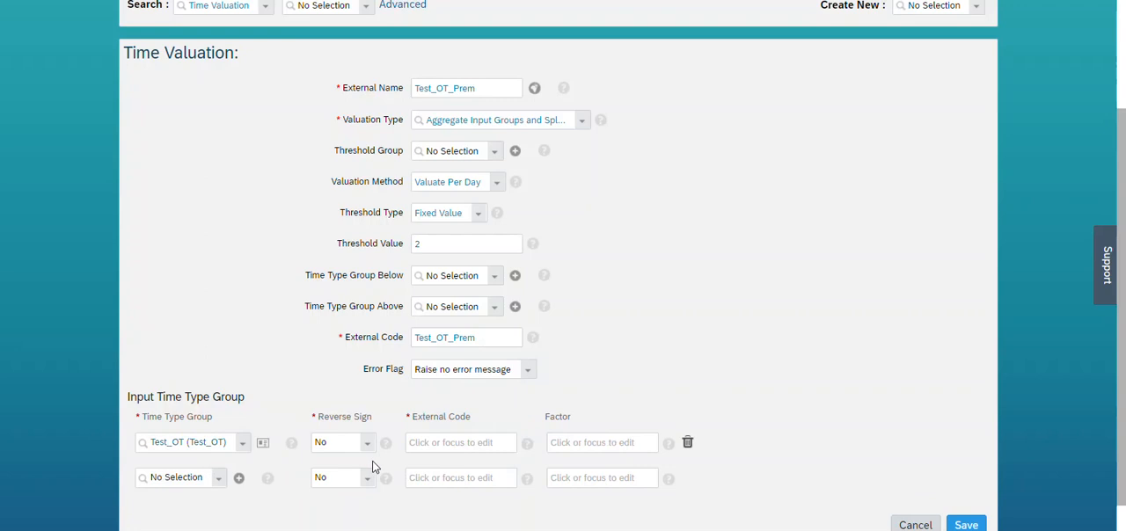
left_click(460, 443)
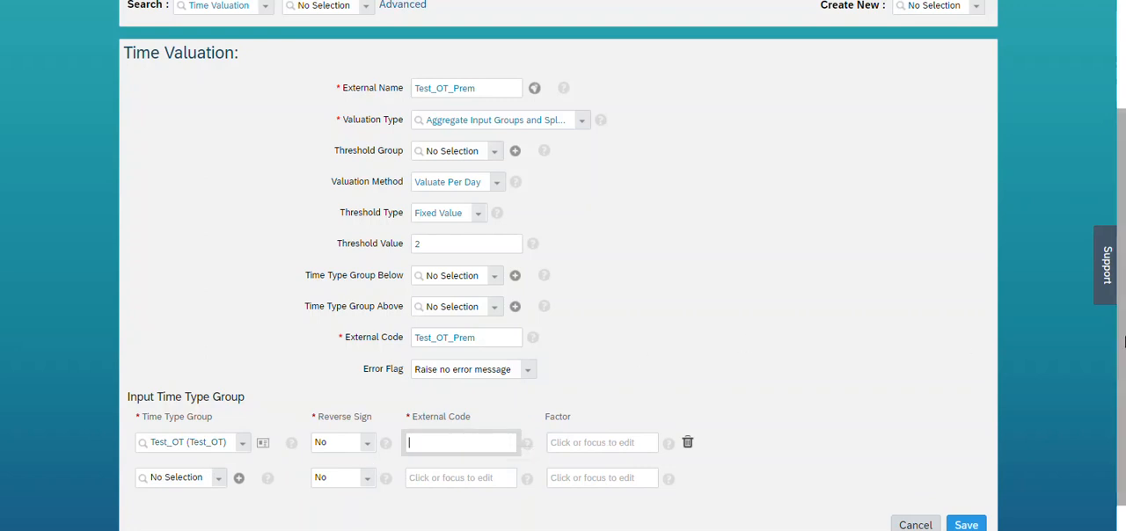
scroll(1118, 343, "down", 1)
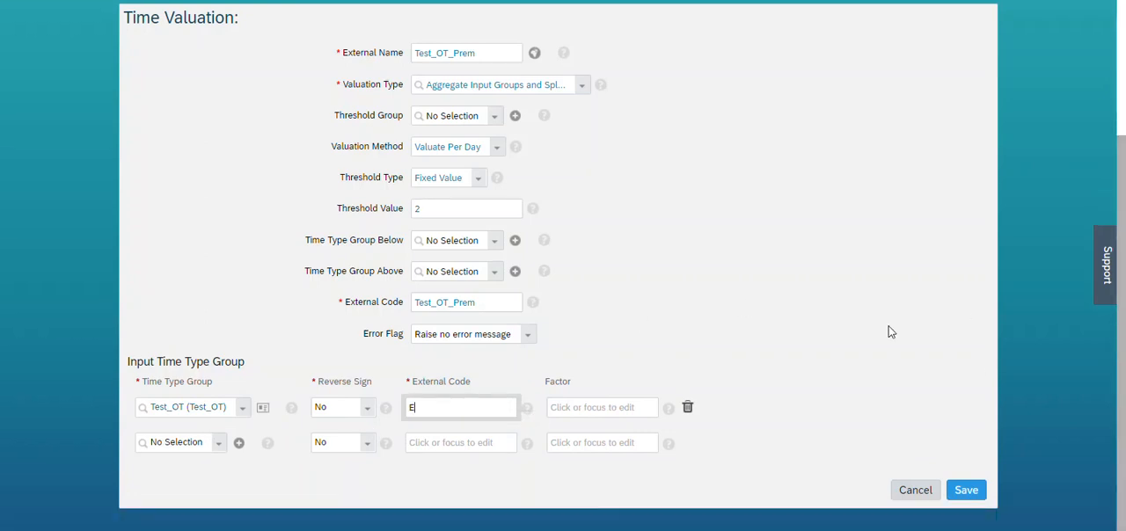
left_click(758, 372)
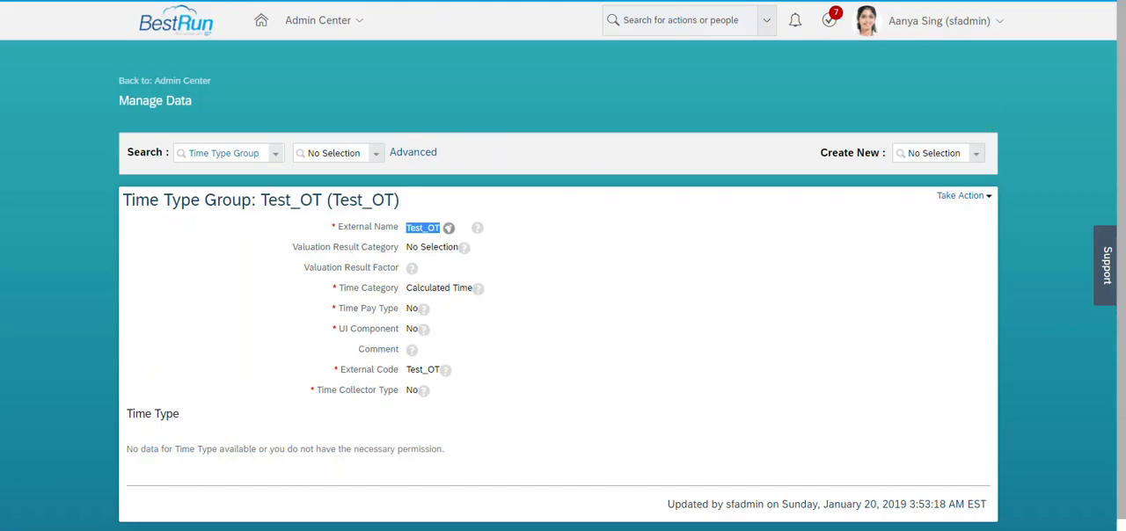
Create a new Time Type Group object with the external name Overtime Base.
left_click(943, 156)
type("time ty")
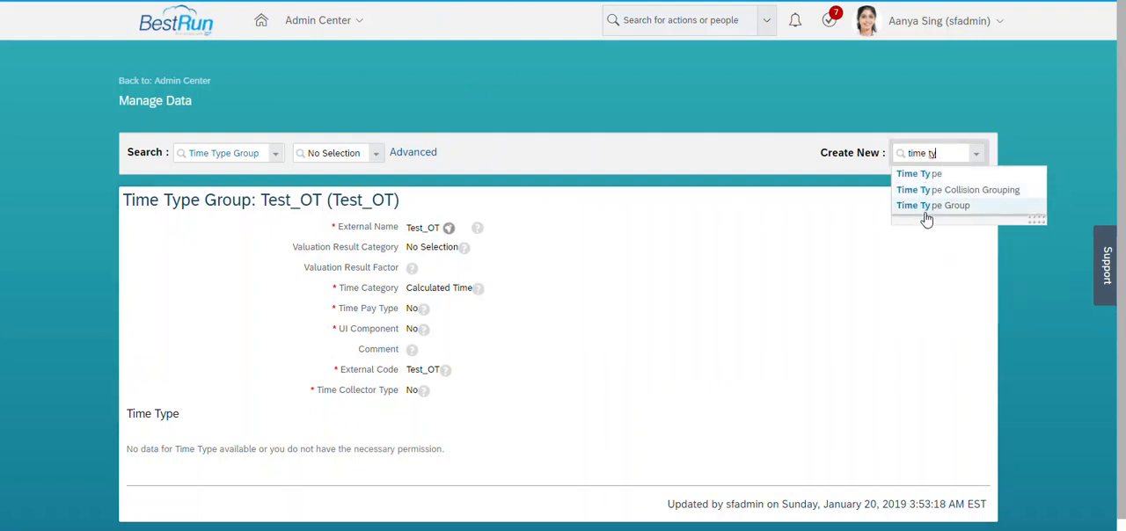
left_click(924, 208)
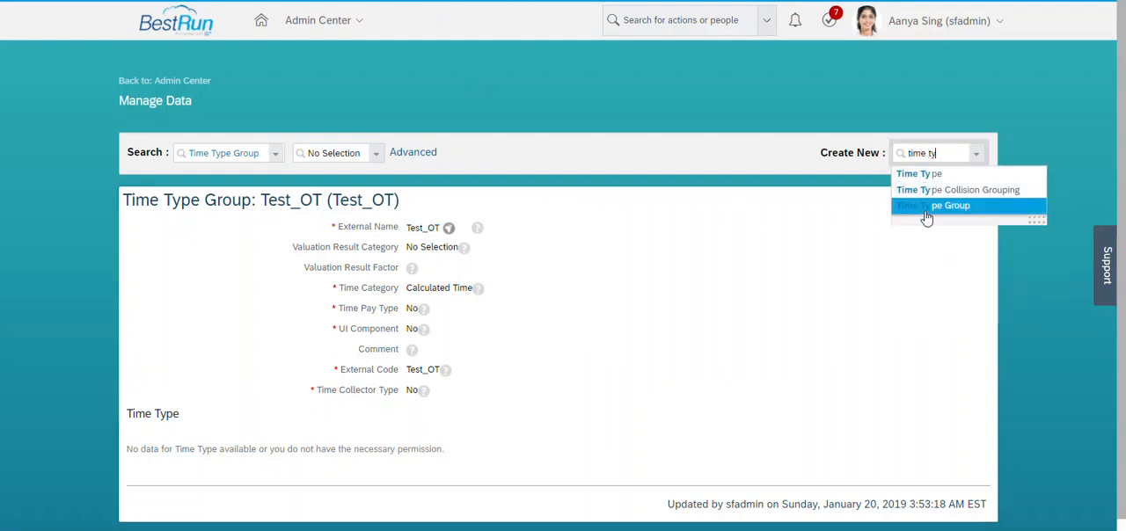
left_click(461, 237)
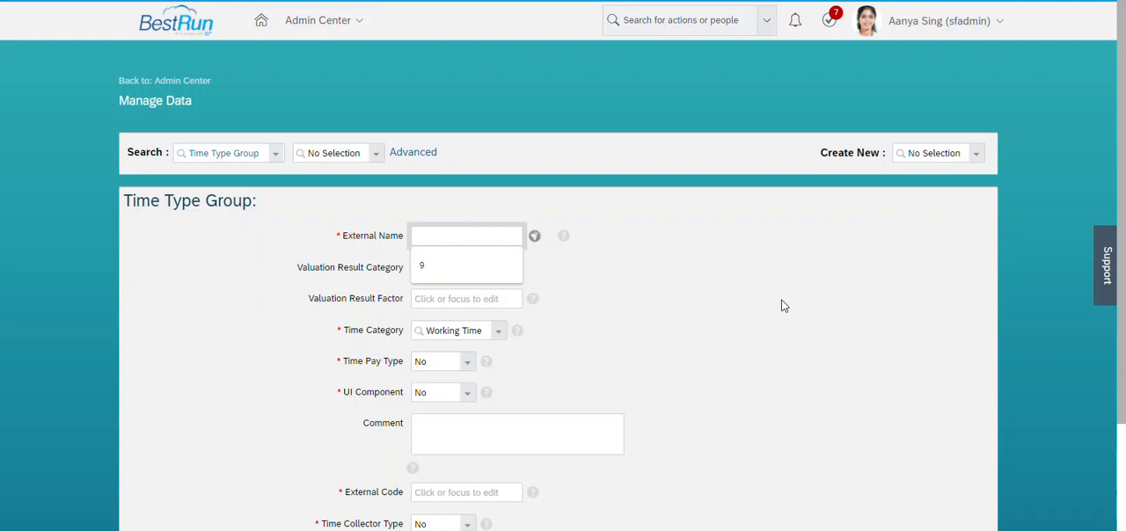
type("Overtime Base")
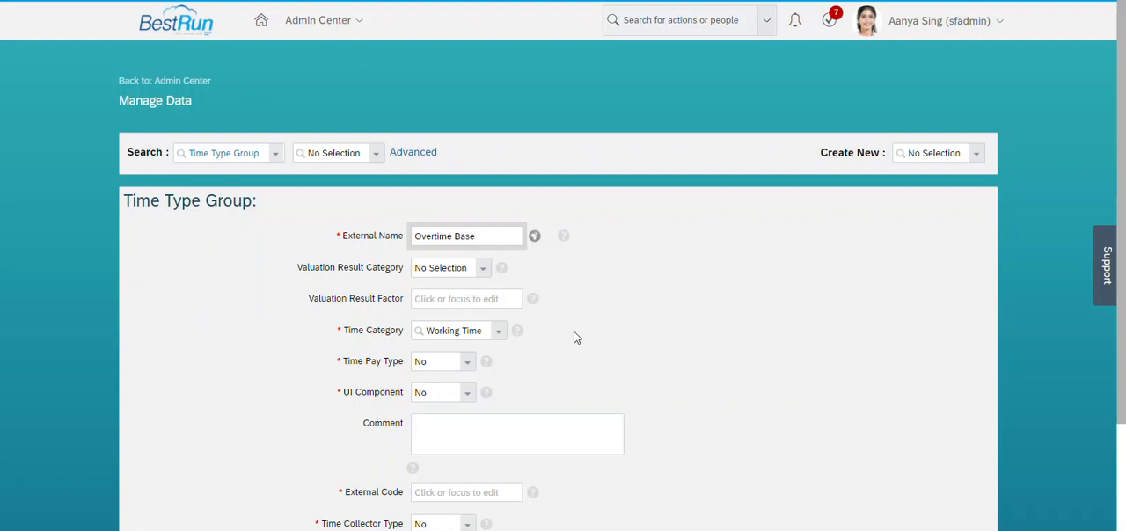
left_click(643, 304)
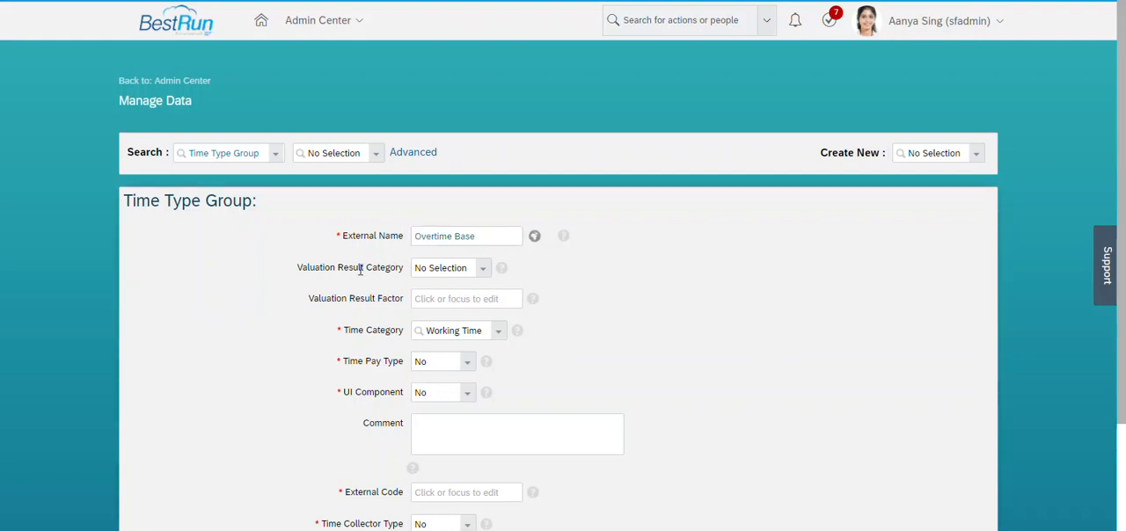
Set the group's Valuation Result Category to Overtime Base and its Valuation Result Factor to 1.
left_click(485, 272)
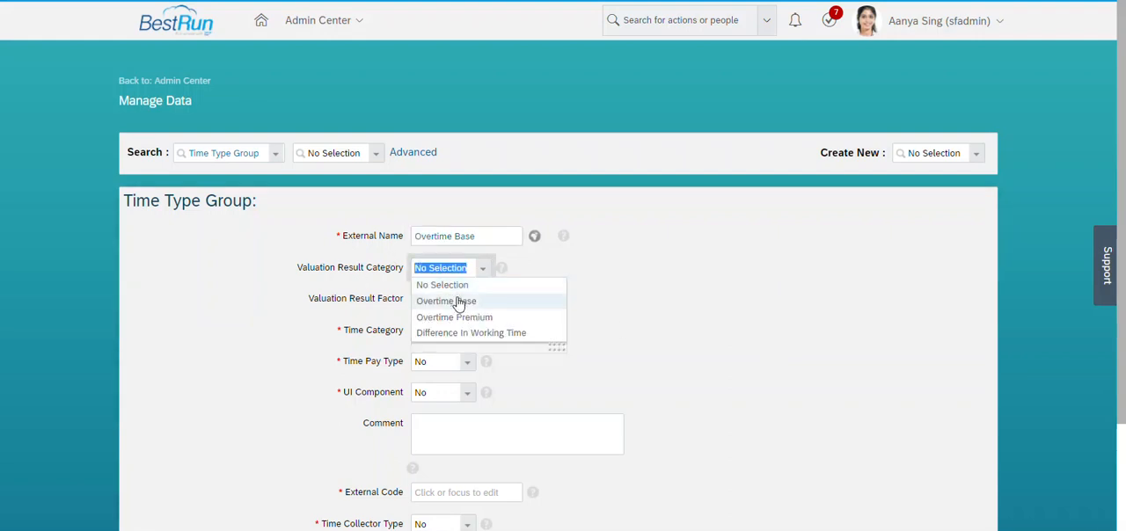
left_click(440, 299)
left_click(467, 294)
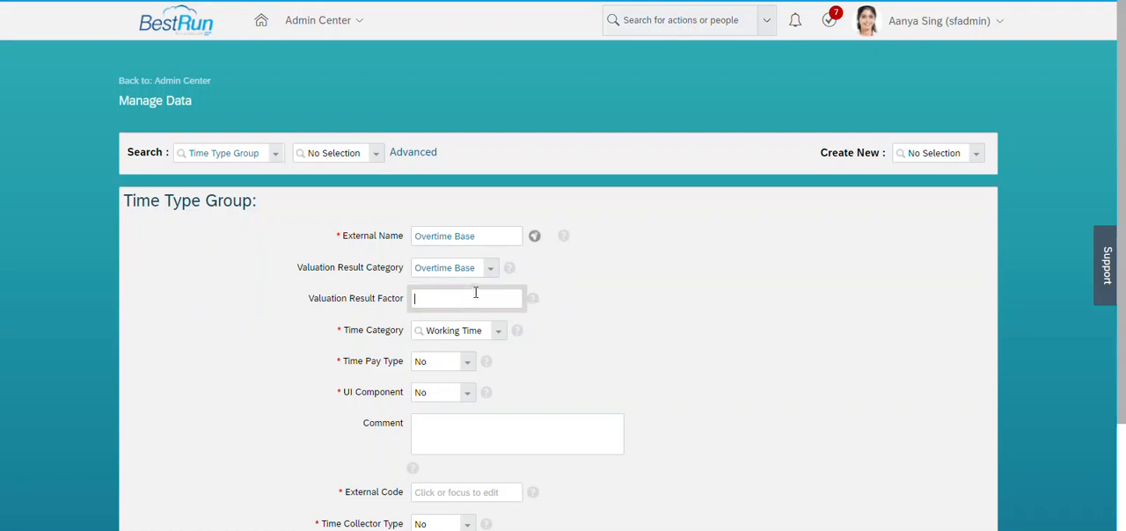
type("1")
left_click(602, 332)
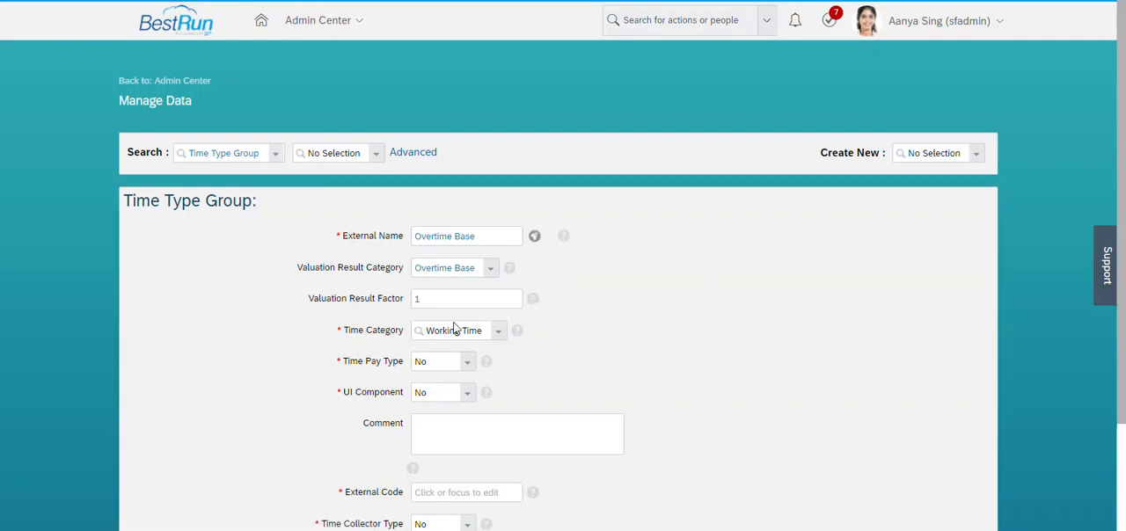
Set the group's Time Category to Calculated Time, and both Time Pay Type and UI Component to Yes.
scroll(741, 321, "down", 3)
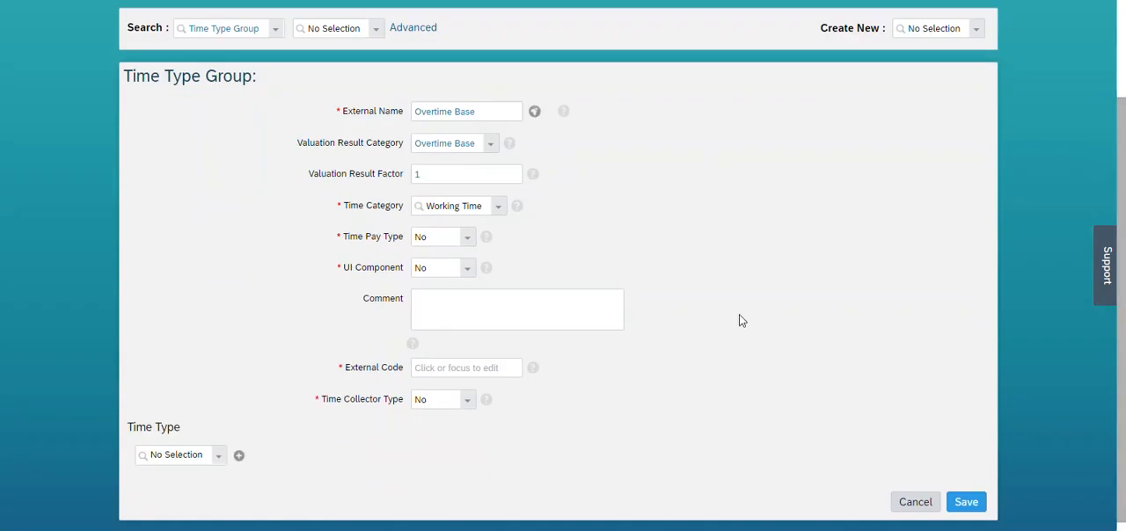
left_click(505, 214)
scroll(560, 355, "down", 1)
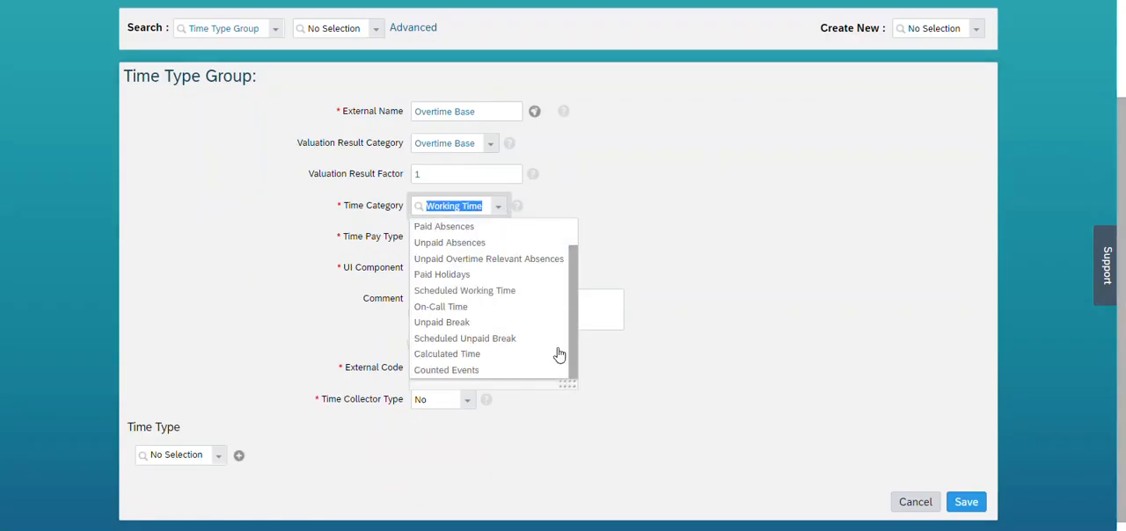
left_click(510, 355)
left_click(469, 238)
left_click(440, 268)
left_click(469, 273)
left_click(432, 303)
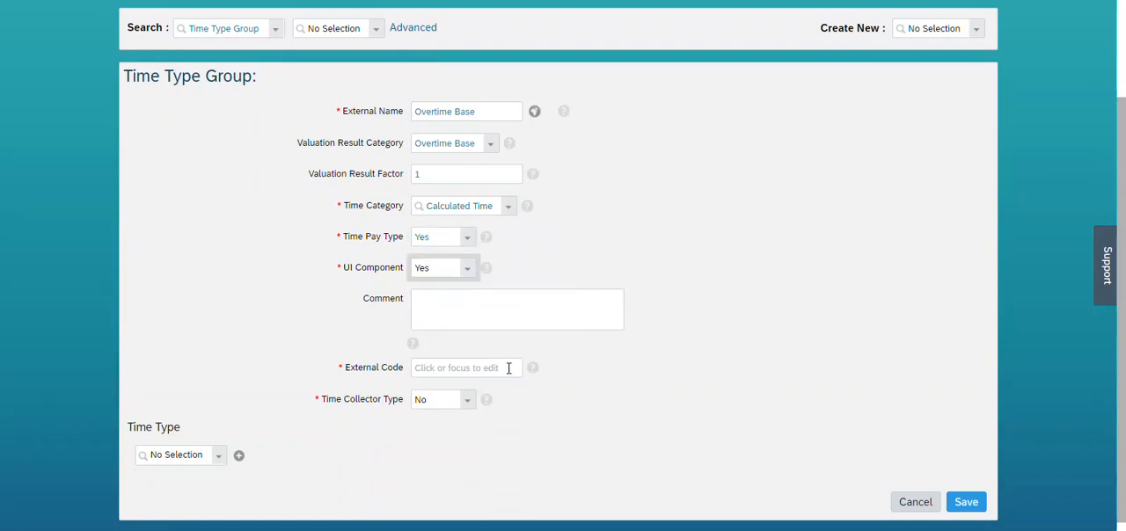
Give the group the external code Overtime_Base and save it, accepting the code-length confirmation.
left_click_drag(525, 111, 406, 115)
key("ctrl+c")
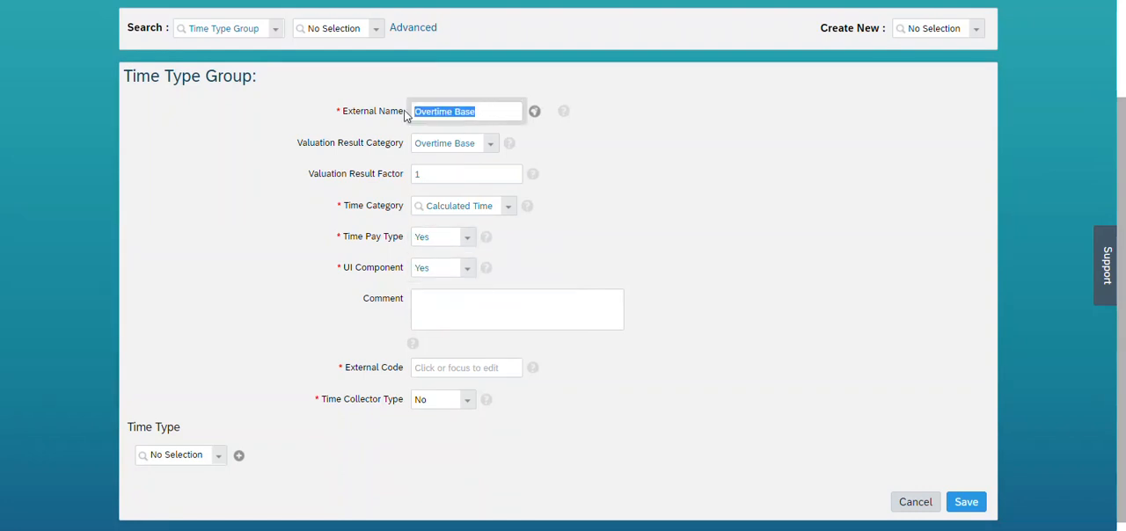
left_click(427, 370)
key("ctrl+v")
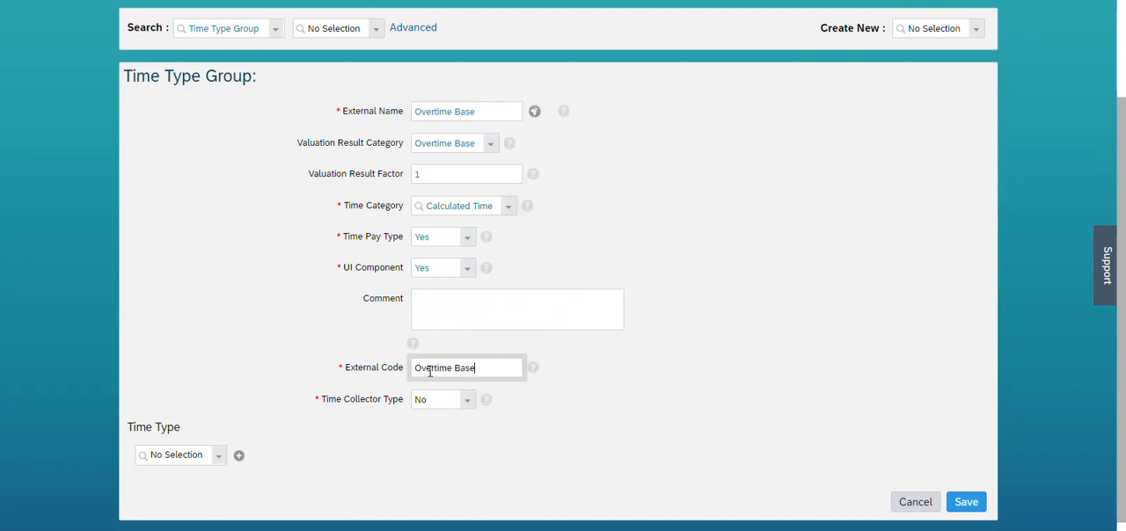
key("Left")
key("Left")
key("Left")
key("Left")
key("BackSpace")
type("_")
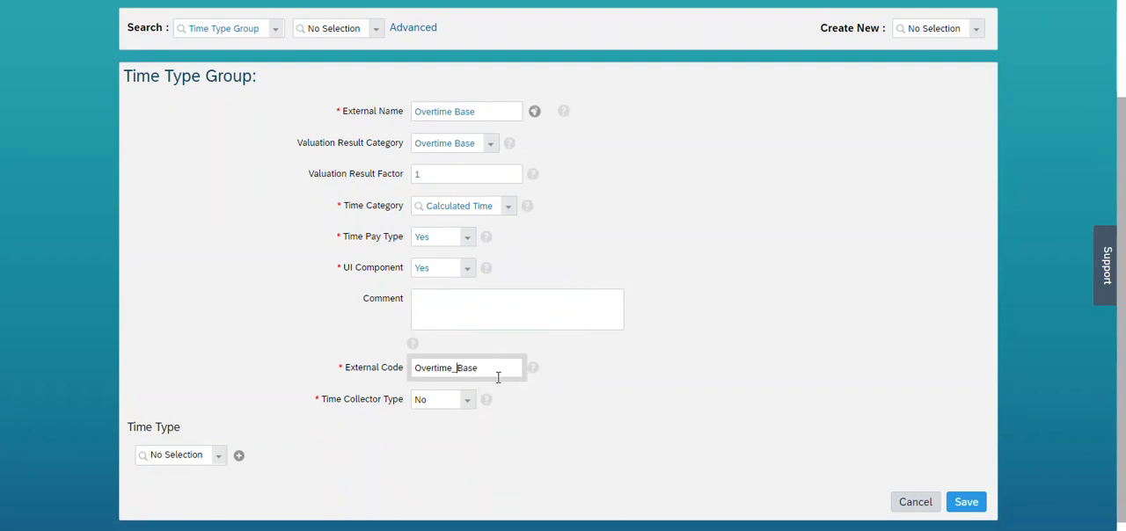
left_click(966, 503)
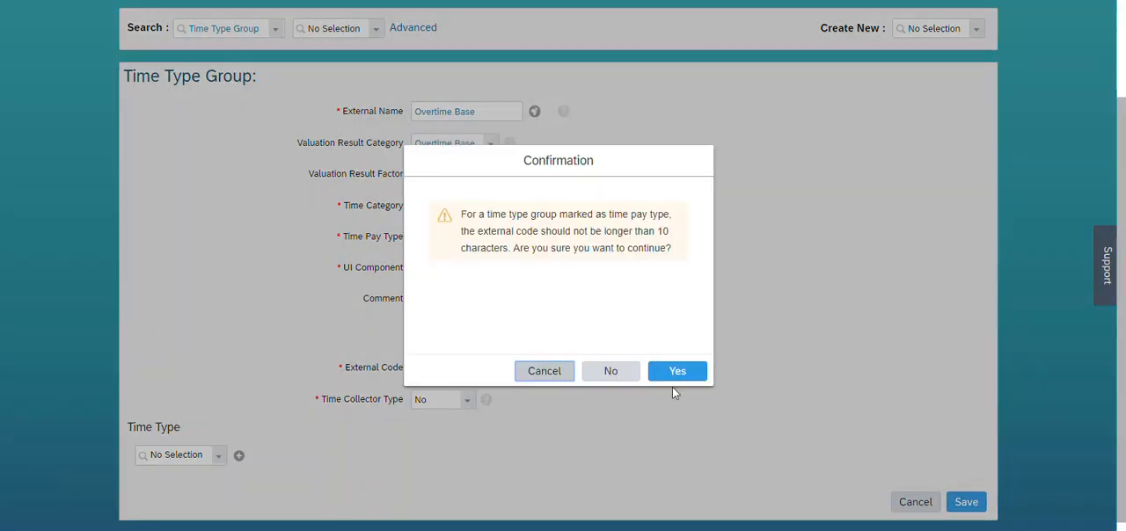
left_click(662, 376)
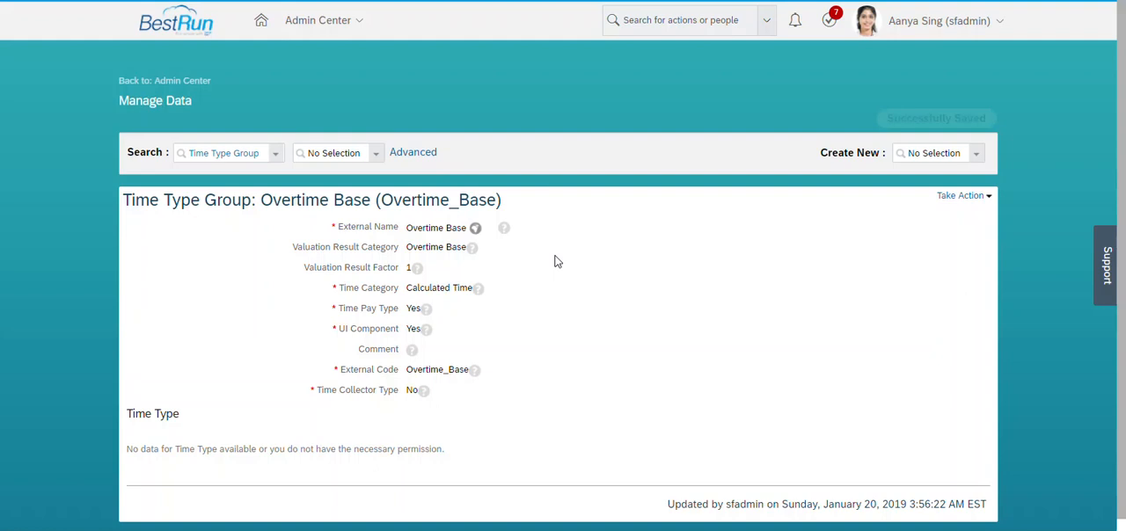
Create a new Time Type Group object with the external name Overtime Premium.
left_click(955, 154)
type("time")
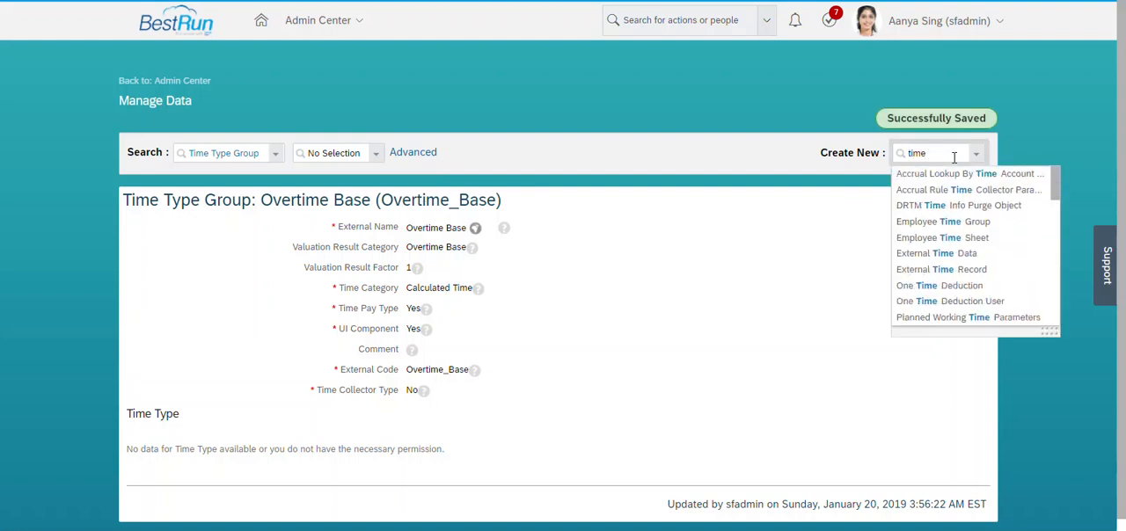
type(" ty")
left_click(940, 205)
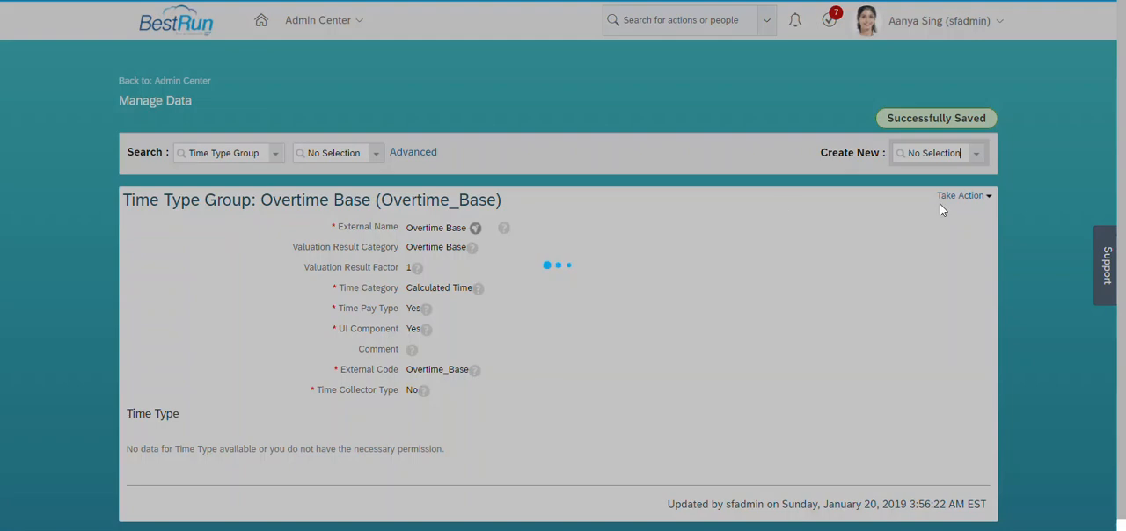
left_click(487, 236)
type("Overtime Premium")
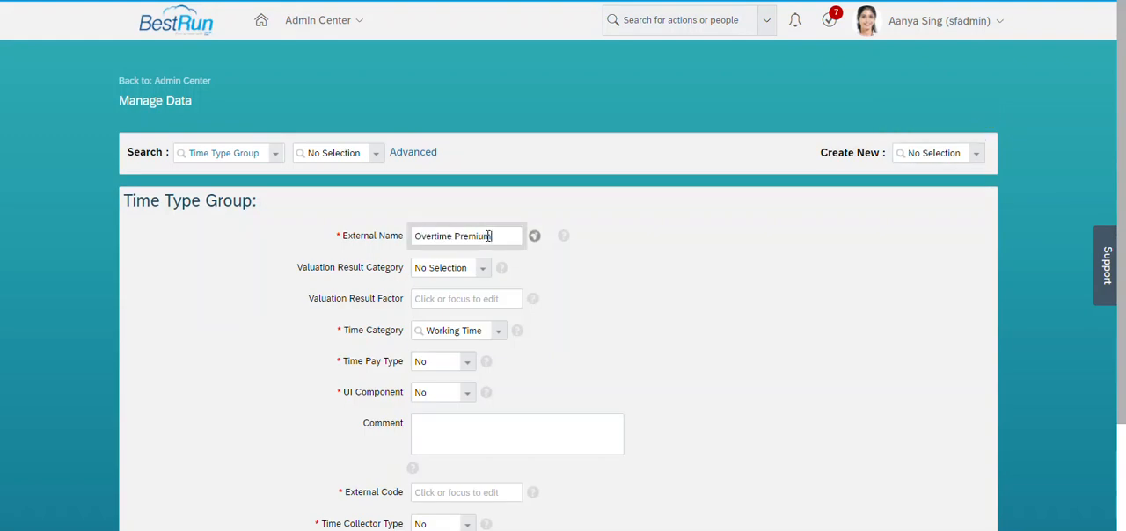
Reuse the group's external name as its external code, changed to Overtime_Premium.
key("ctrl+a")
key("ctrl+c")
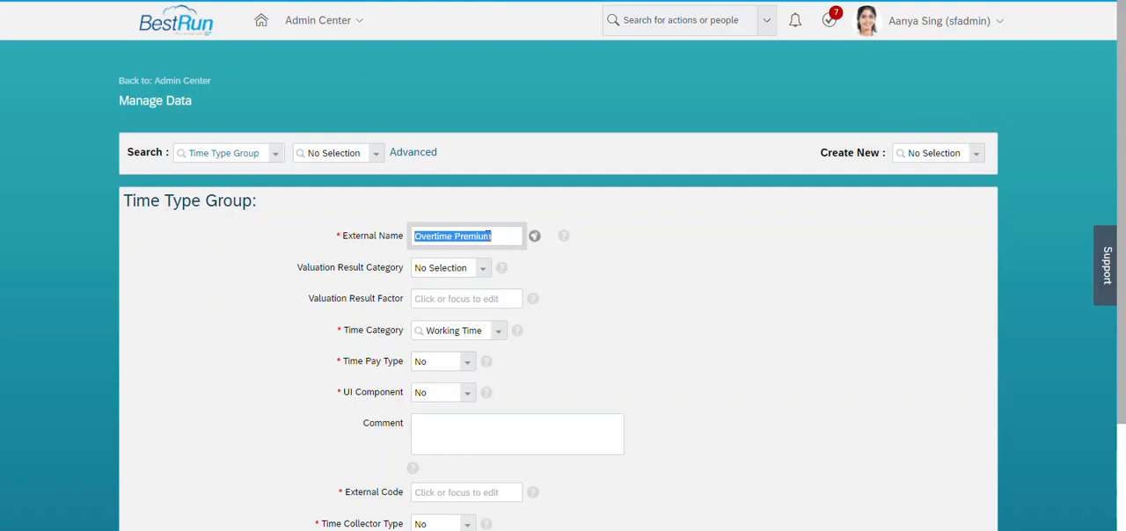
scroll(835, 367, "down", 1)
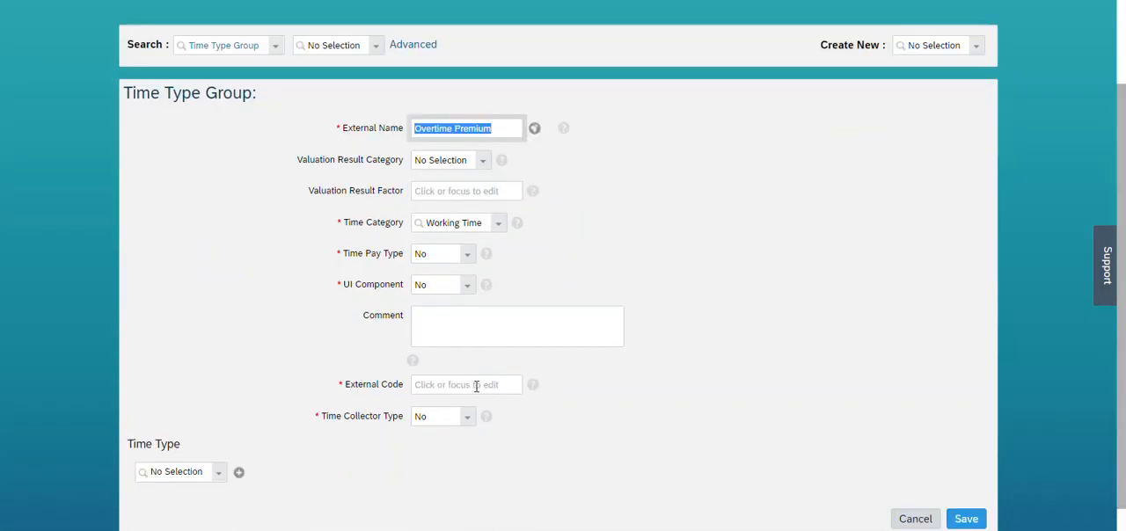
left_click(478, 386)
key("ctrl+v")
left_click(456, 385)
key("BackSpace")
type("_")
Set the group's Valuation Result Category to Overtime Premium and its Valuation Result Factor to 0.5.
left_click(429, 161)
left_click(483, 161)
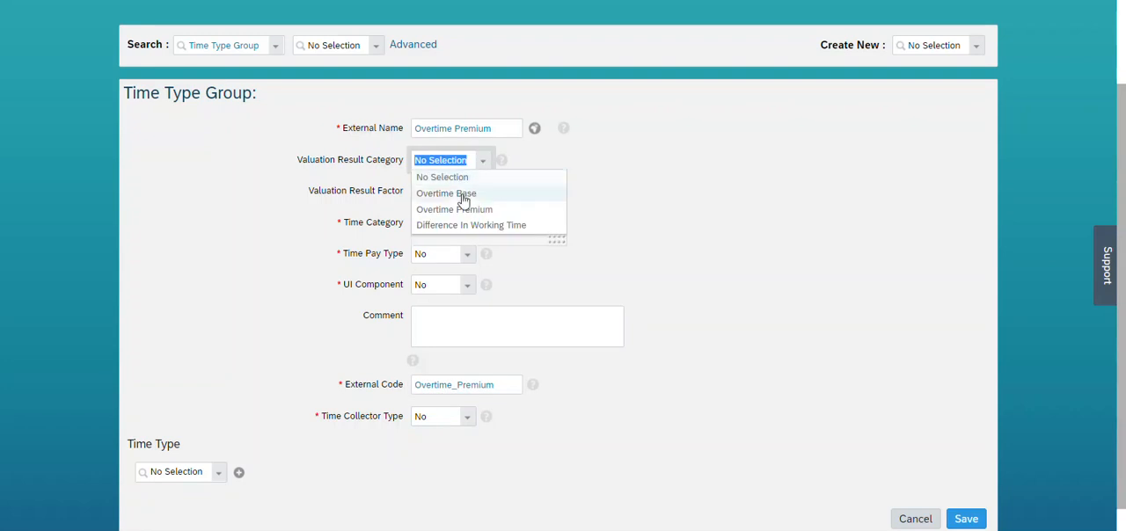
left_click(464, 210)
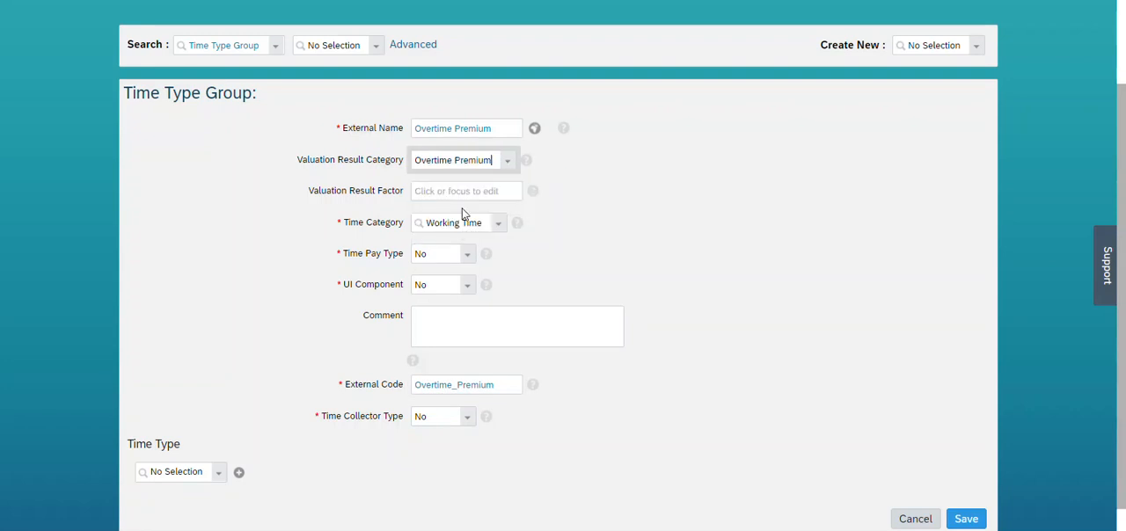
left_click(464, 187)
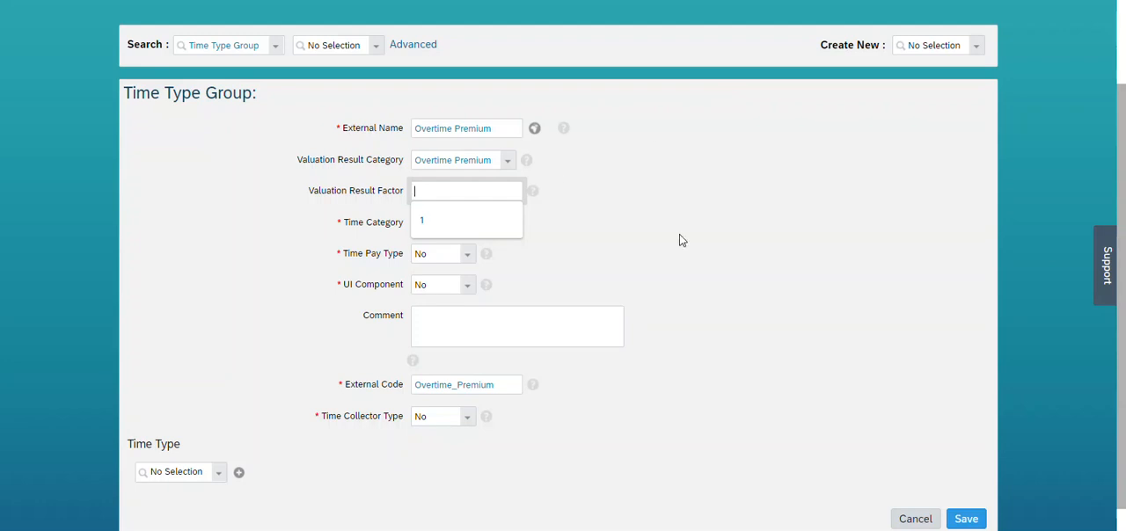
type("55")
left_click(404, 195)
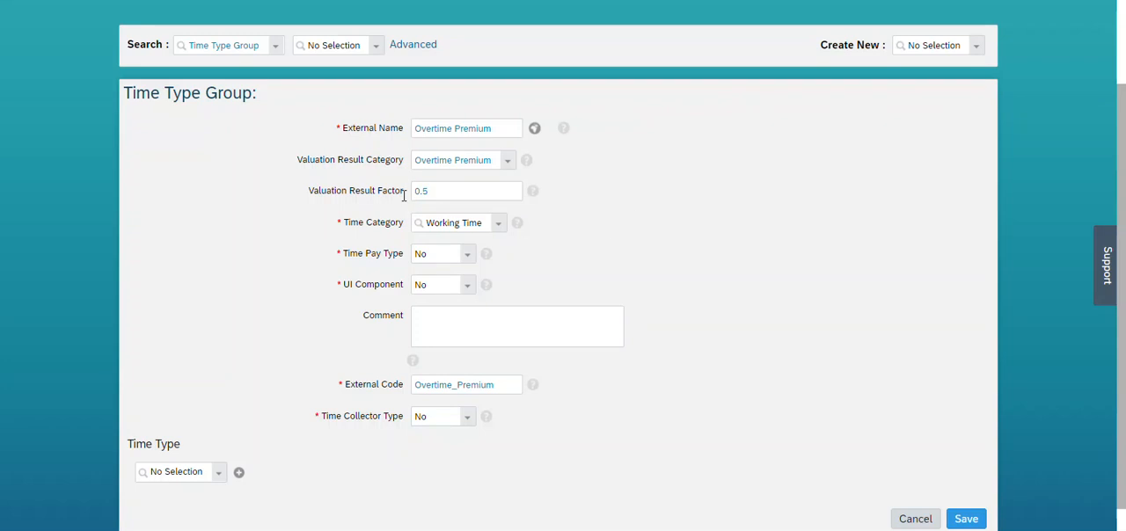
Set Time Category to Calculated Time and both Time Pay Type and UI Component to Yes, and save the group, accepting the code-length confirmation.
left_click(501, 227)
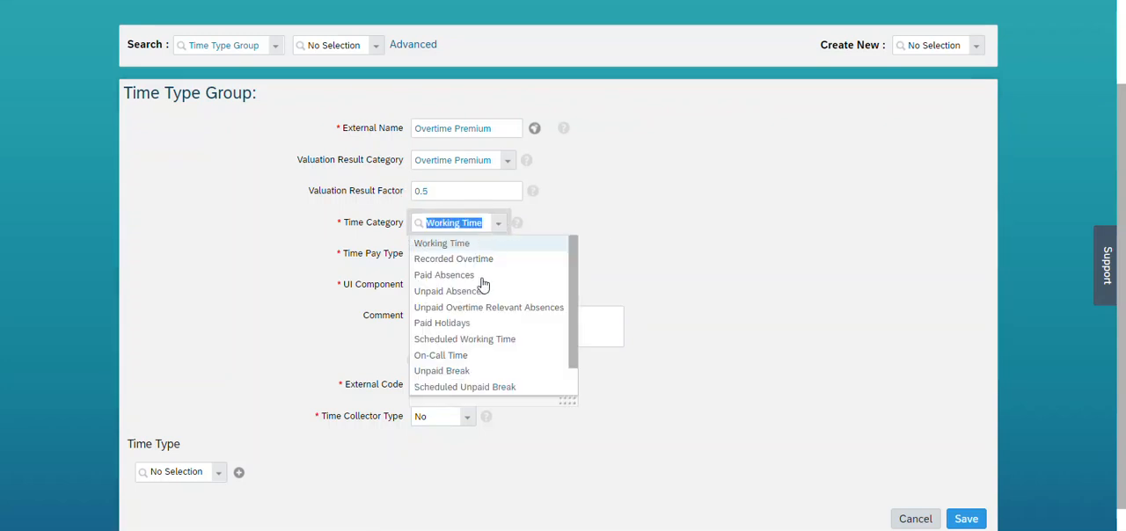
left_click_drag(574, 340, 571, 376)
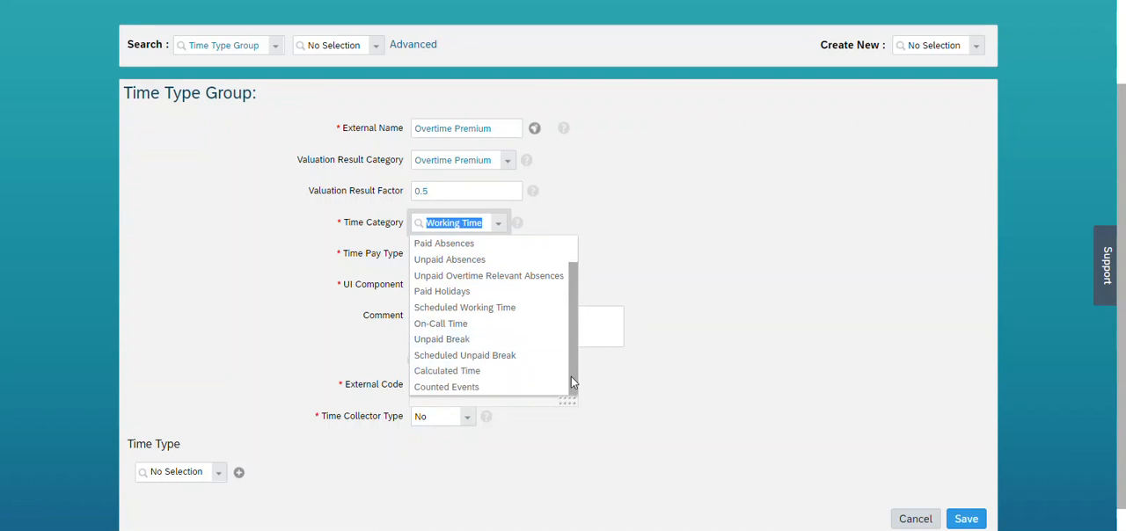
left_click(485, 373)
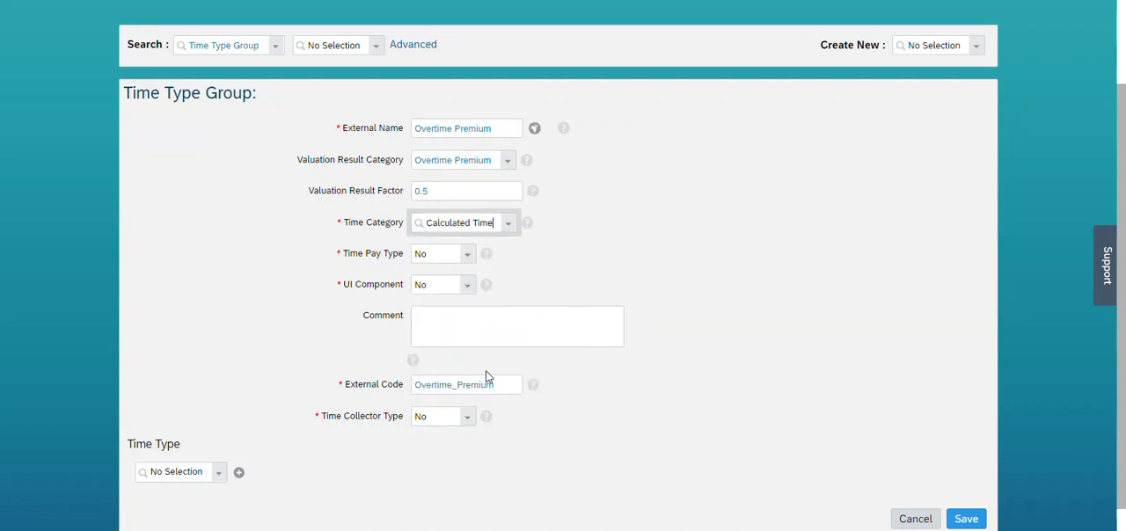
left_click(469, 255)
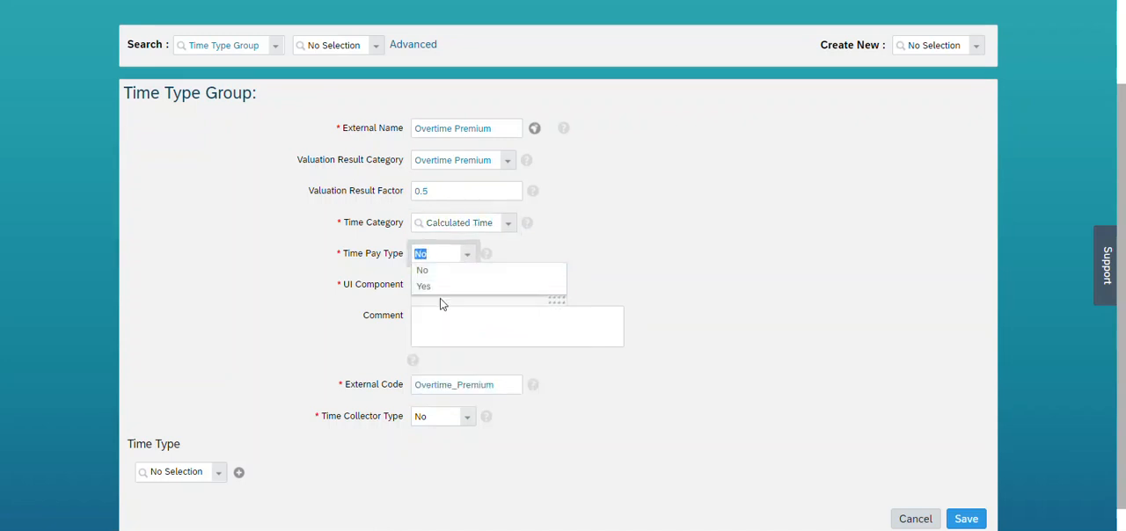
left_click(443, 287)
left_click(469, 289)
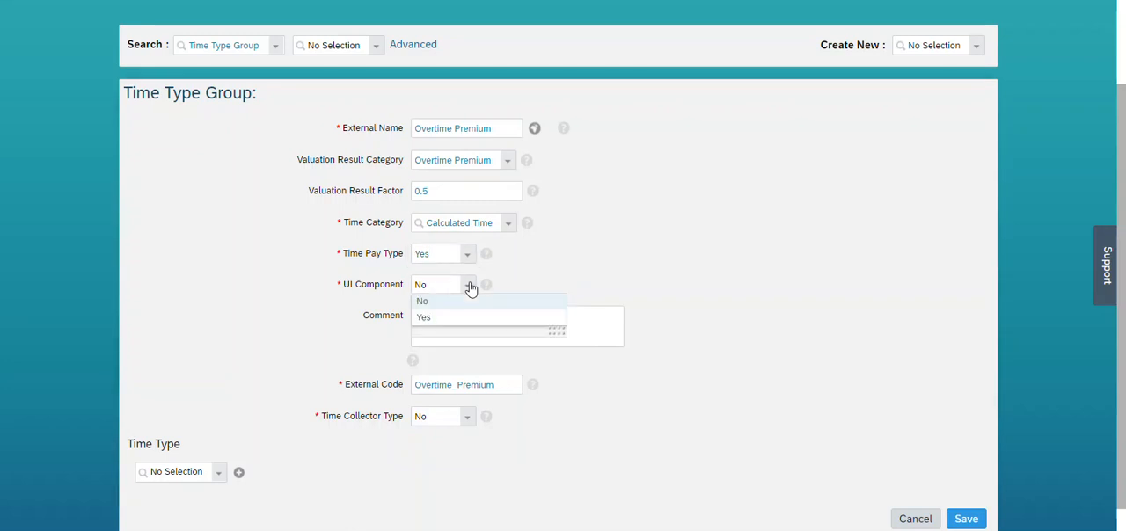
left_click(445, 316)
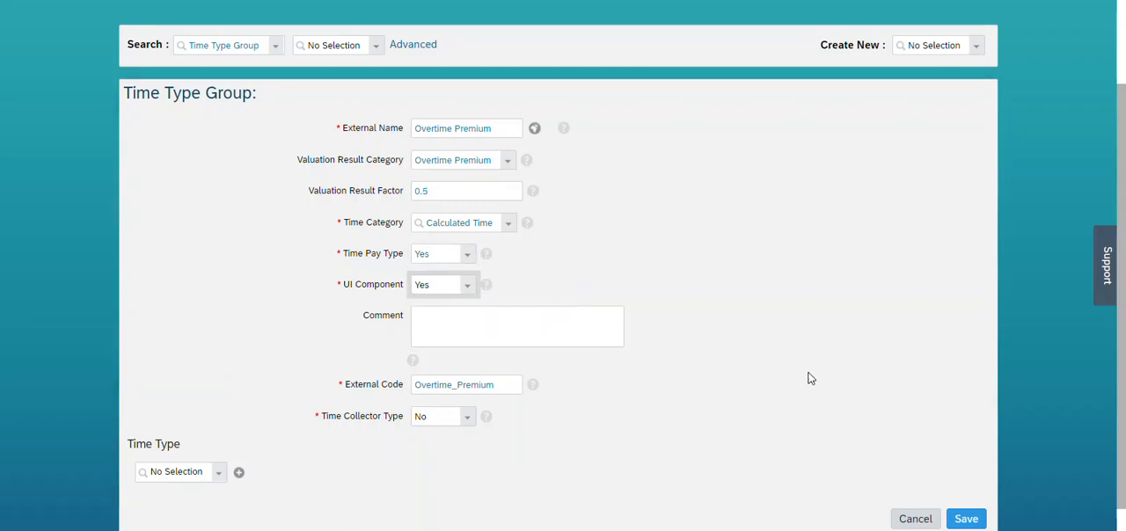
left_click(967, 519)
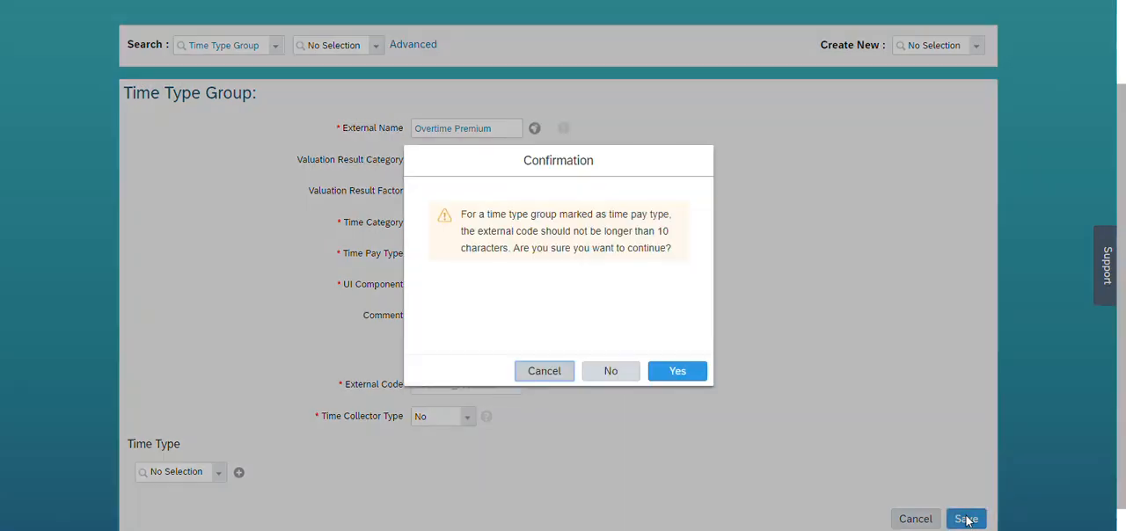
left_click(683, 372)
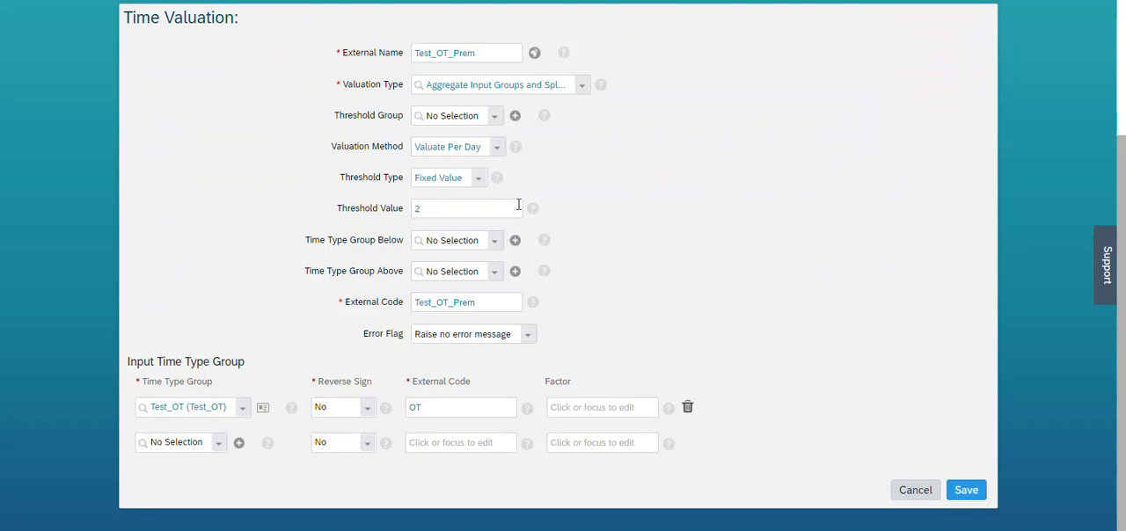
Assign Overtime Base (Overtime_Base) as the Time Type Group Below in the Test_OT_Prem time valuation.
left_click(448, 241)
type("O")
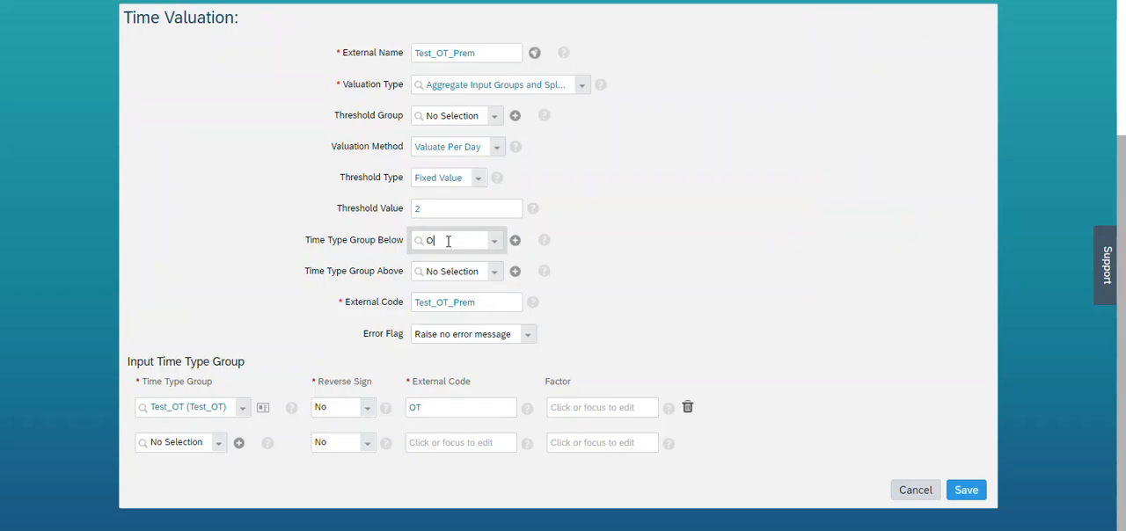
type("vertime_v")
key("BackSpace")
type("Base")
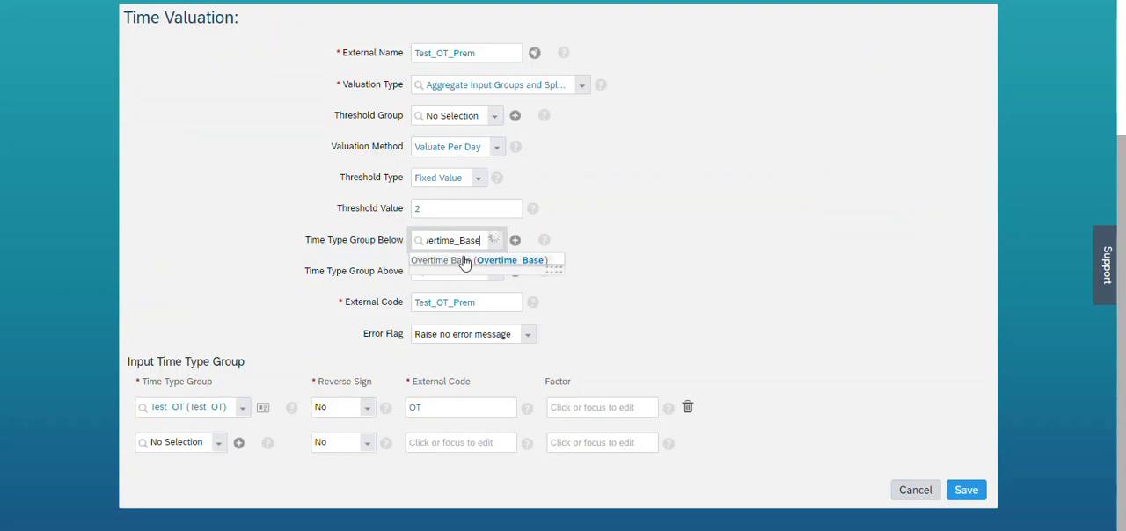
left_click(465, 255)
Assign Overtime Premium as the Time Type Group Above in the time valuation, and save it.
left_click(461, 267)
type("Overti")
type("me_premiumm")
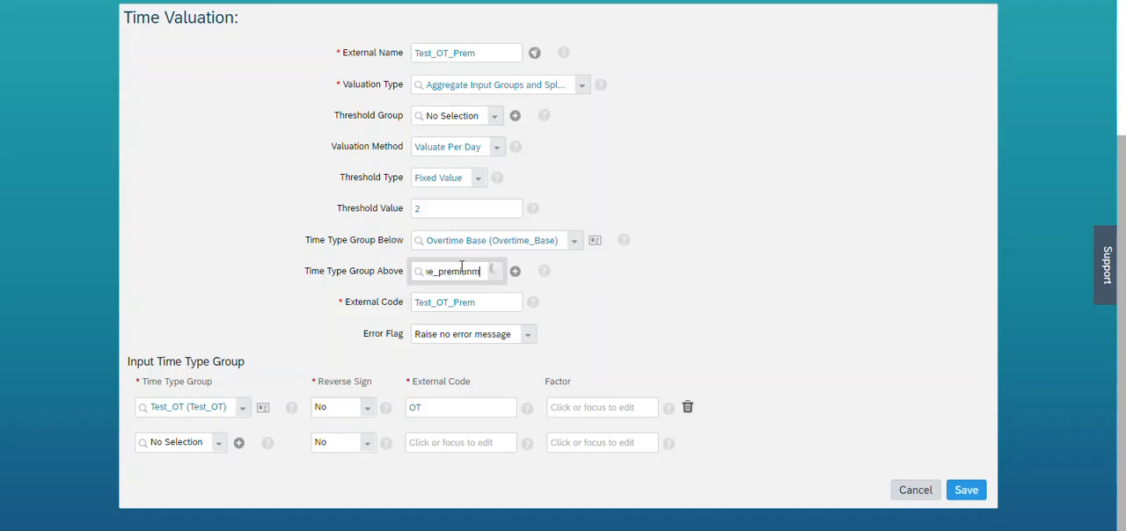
key("BackSpace")
key("BackSpace")
left_click(471, 289)
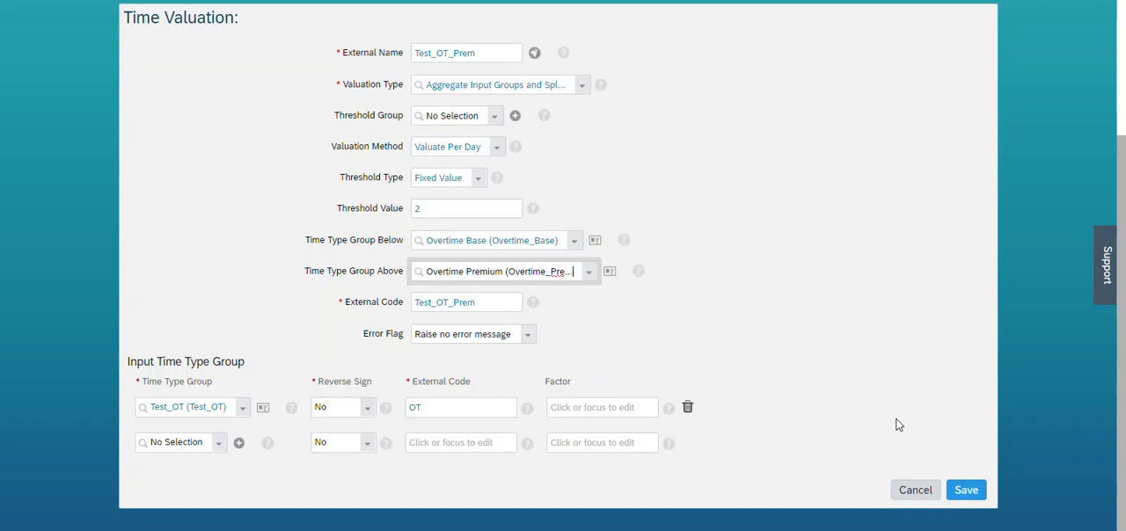
left_click(962, 490)
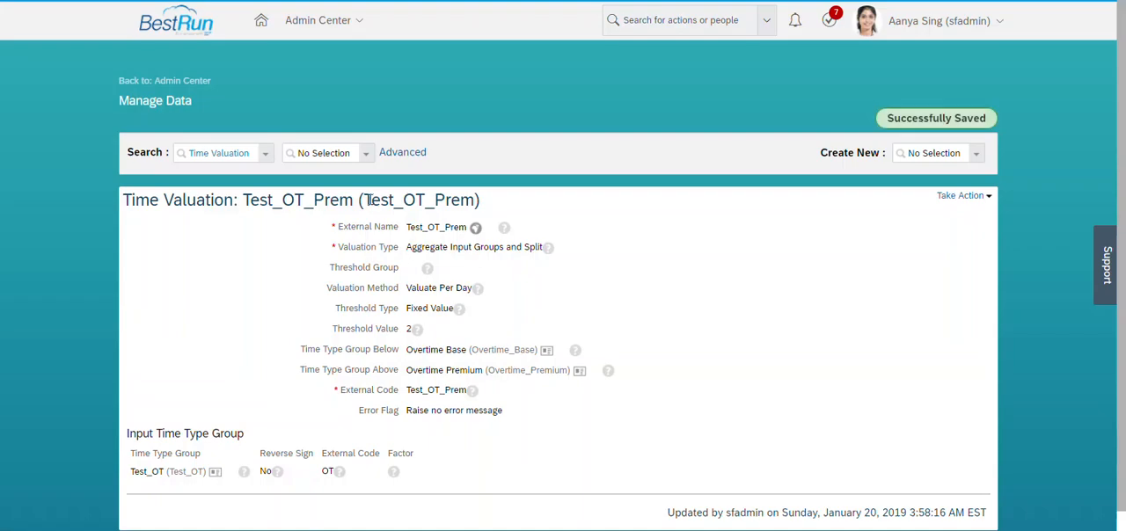
Copy the time valuation's code Test_OT_Prem onto a new line of the Notepad list, and return to the browser.
left_click_drag(368, 200, 475, 201)
key("ctrl+c")
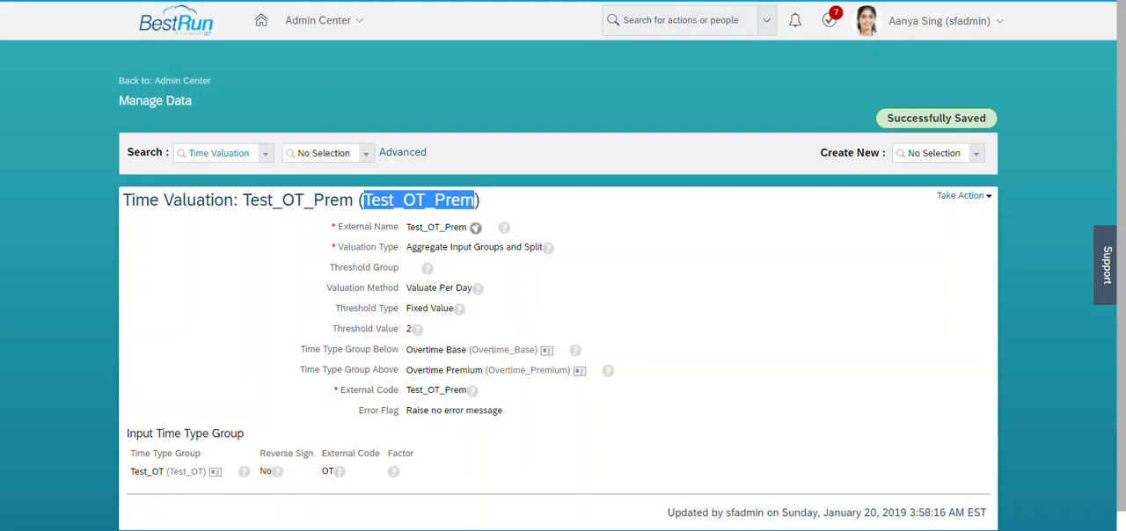
key("alt+Tab")
key("Return")
key("ctrl+v")
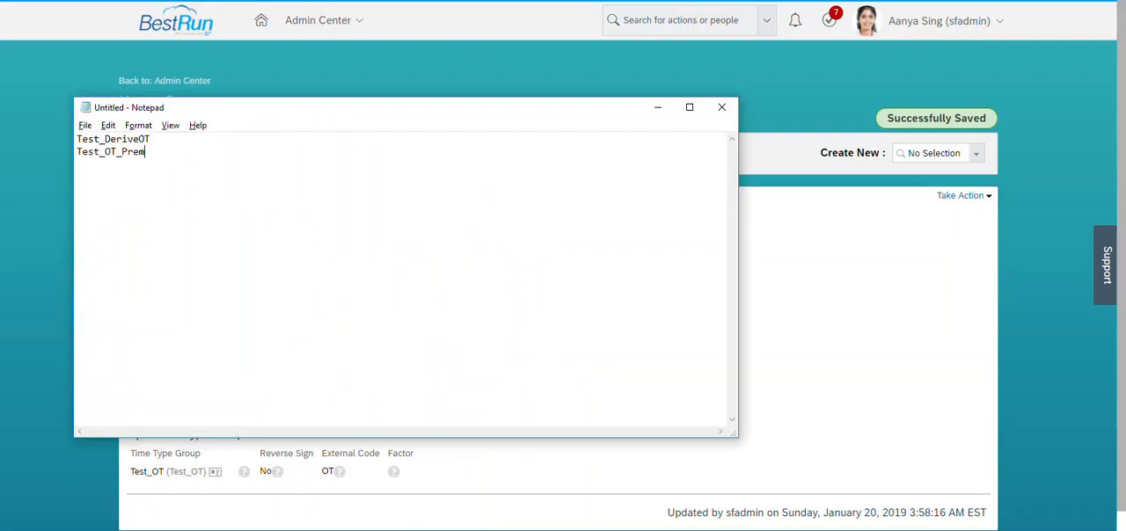
key("alt+Tab")
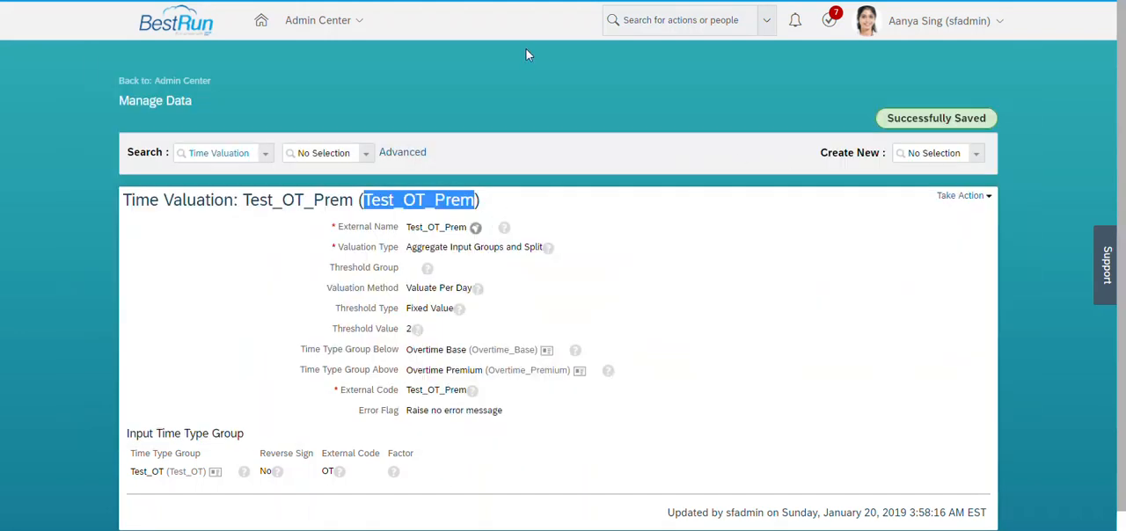
Create a new Time Recording Profile object with Test_TRProf as both its external name and external code.
left_click(940, 152)
type("time reco")
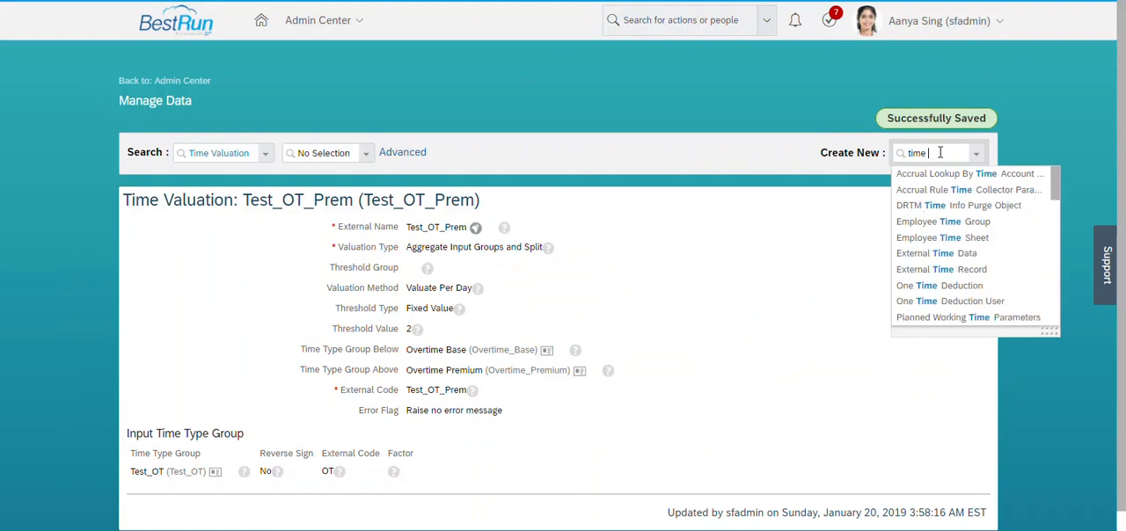
type("g")
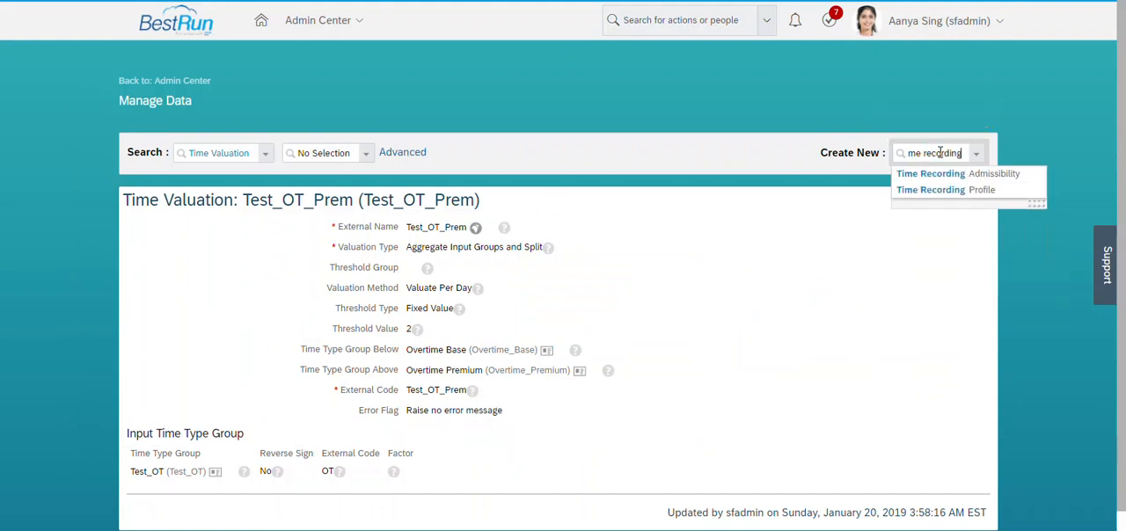
left_click(972, 194)
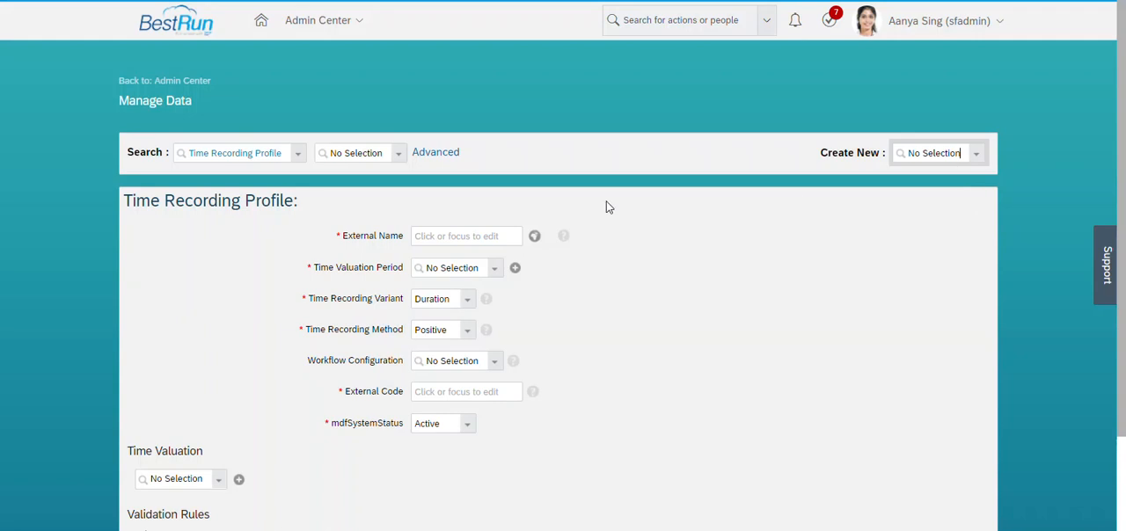
left_click(477, 234)
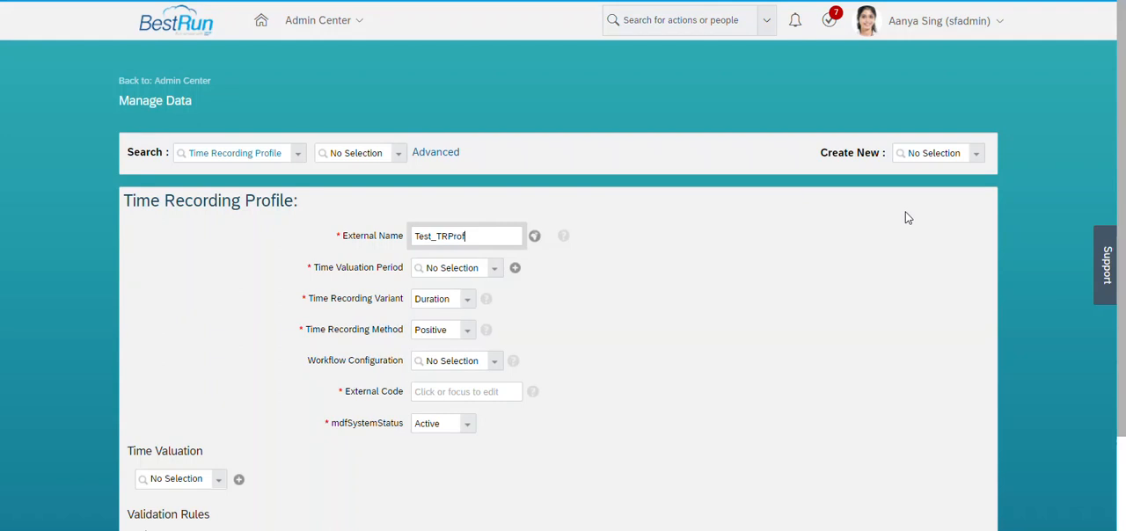
key("ctrl+a")
key("ctrl+c")
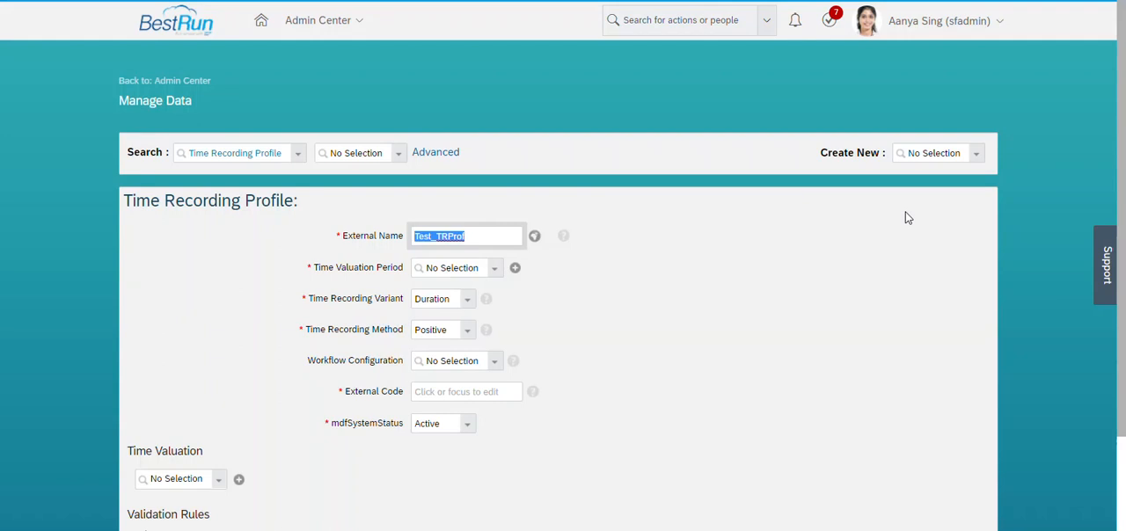
left_click(462, 398)
key("ctrl+v")
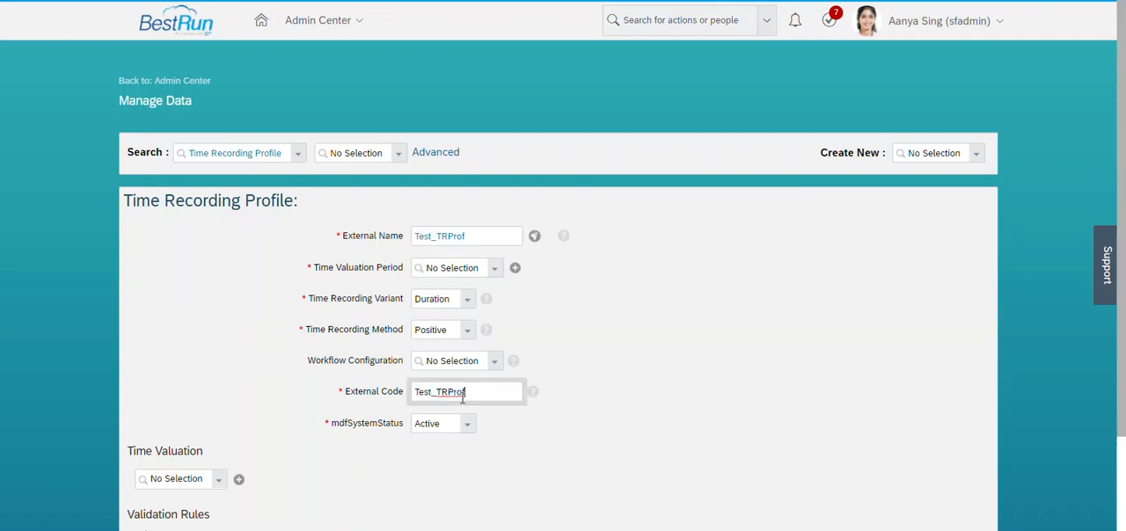
Set the profile's Time Valuation Period to Default (DEFAULTPERIOD).
left_click(496, 271)
left_click(497, 273)
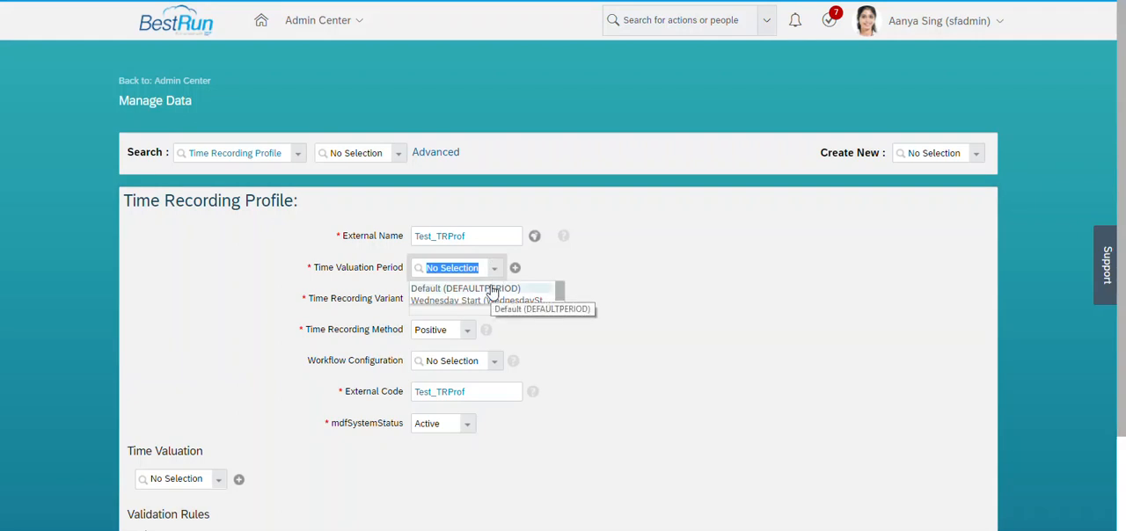
left_click(491, 290)
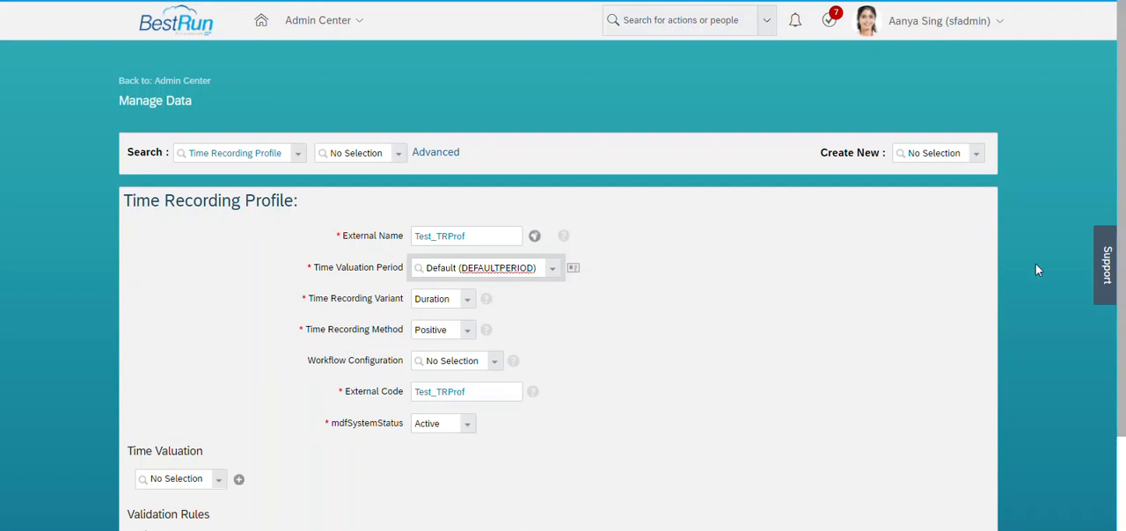
Copy the code Test_DeriveOT from the Notepad list and assign it as the profile's first time valuation.
scroll(1124, 345, "down", 2)
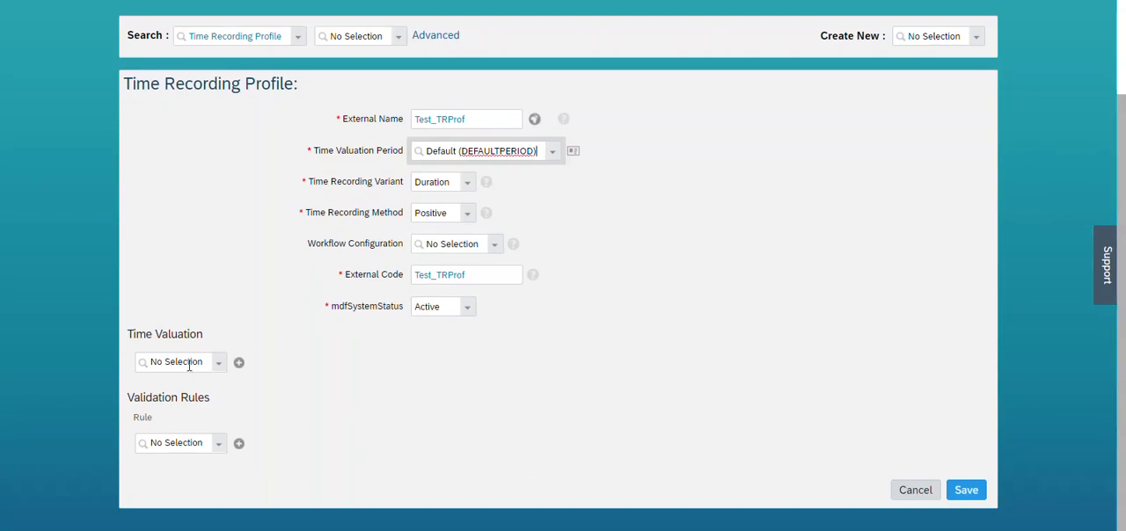
left_click(189, 364)
key("alt+Tab")
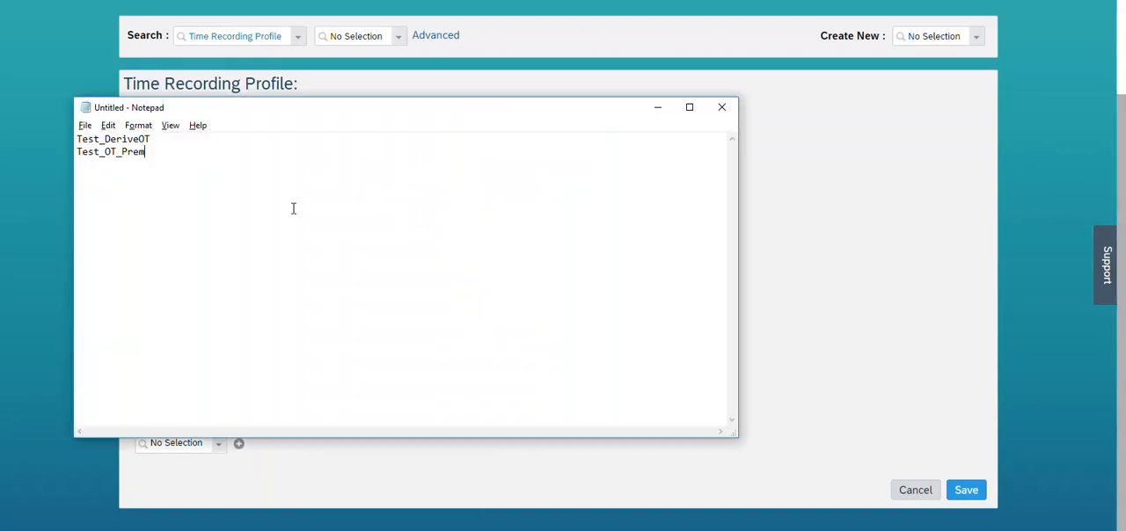
left_click_drag(166, 137, 35, 146)
key("ctrl+c")
key("alt+Tab")
key("ctrl+v")
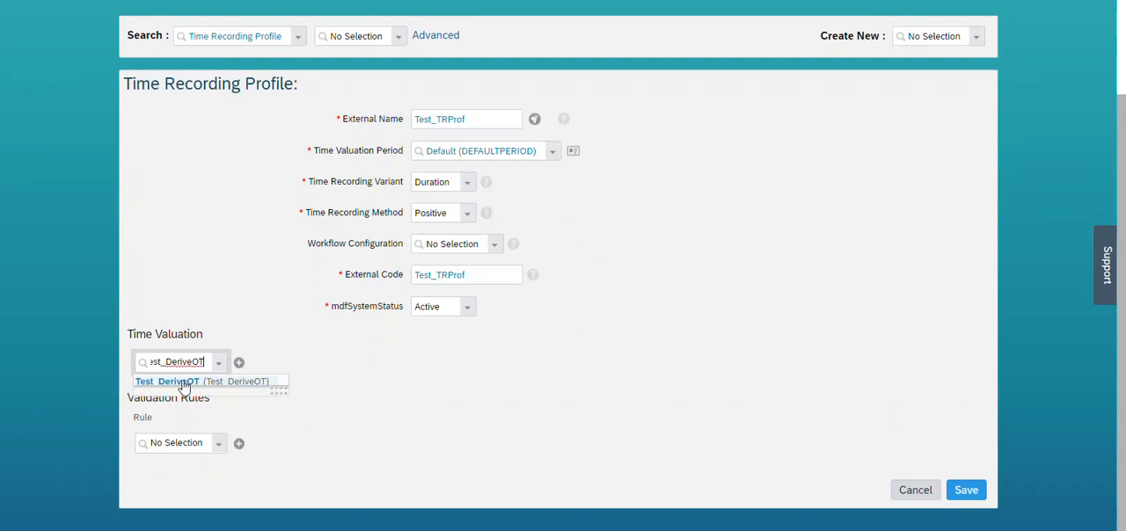
left_click(184, 381)
Assign Test_OT_Prem, copied from the Notepad list, as the profile's second time valuation, and save the profile.
left_click(185, 397)
key("alt+Tab")
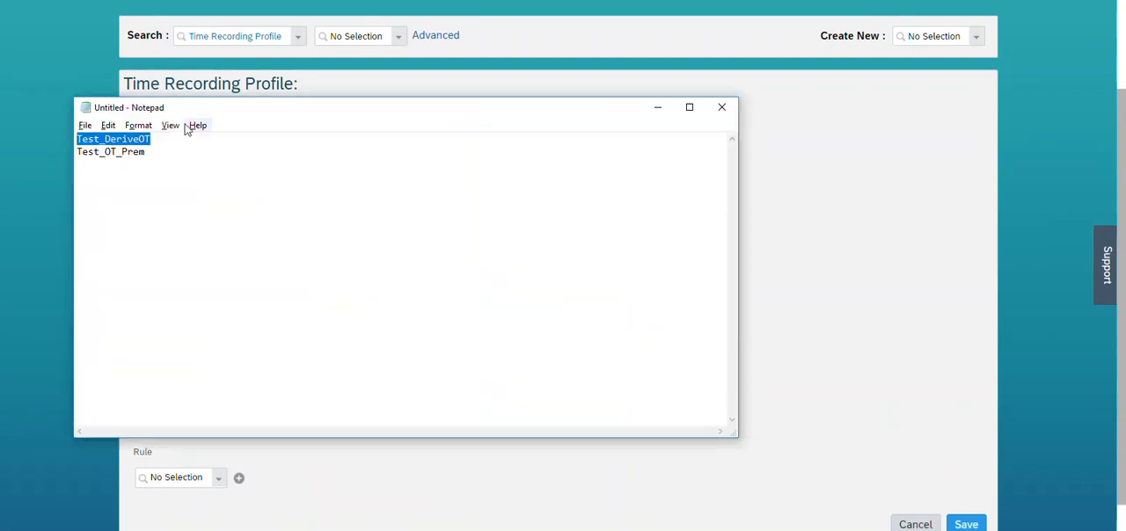
left_click_drag(147, 152, 57, 161)
key("ctrl+c")
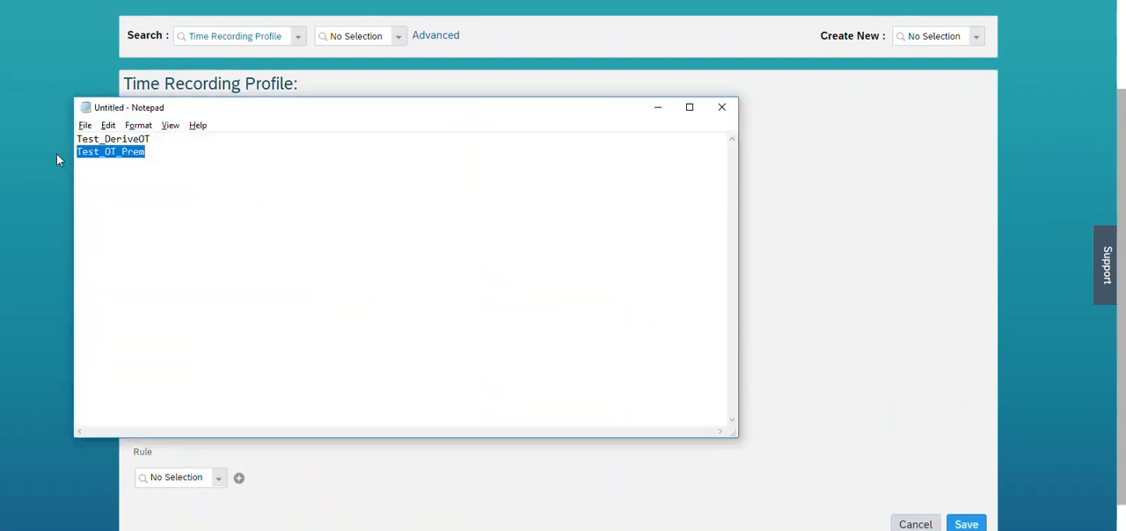
key("alt+Tab")
key("ctrl+v")
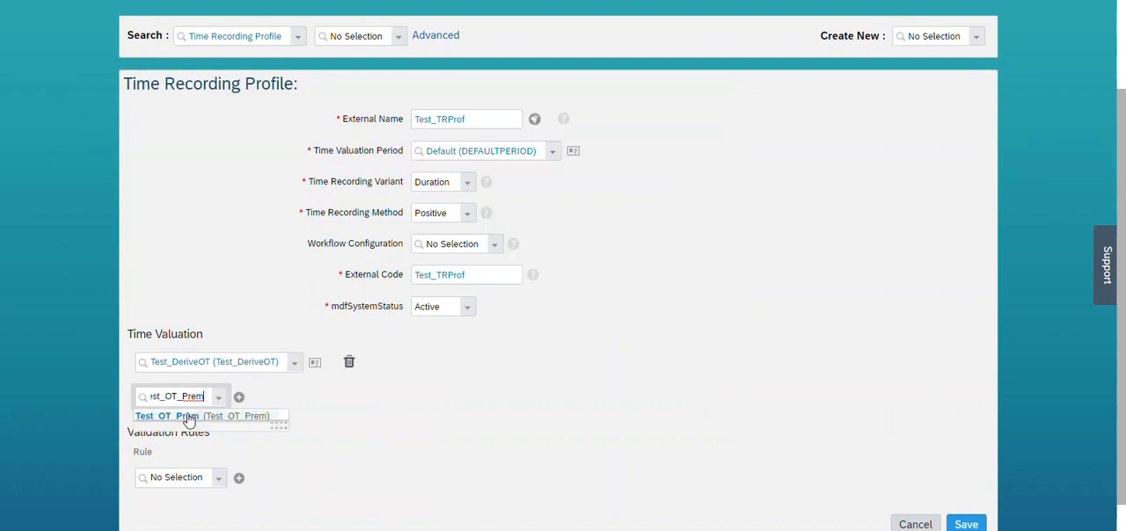
left_click(186, 413)
scroll(1124, 422, "down", 2)
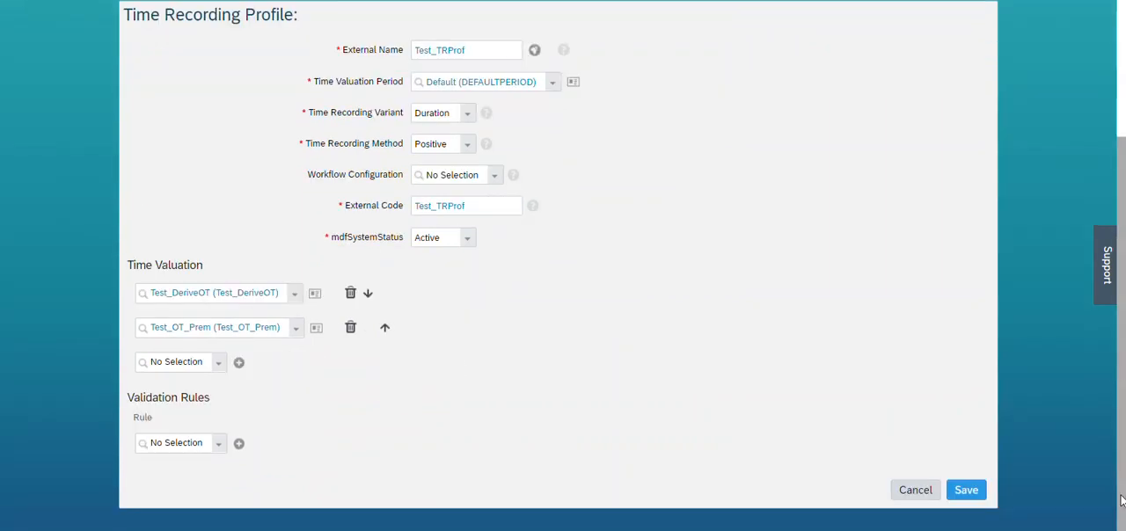
left_click(972, 491)
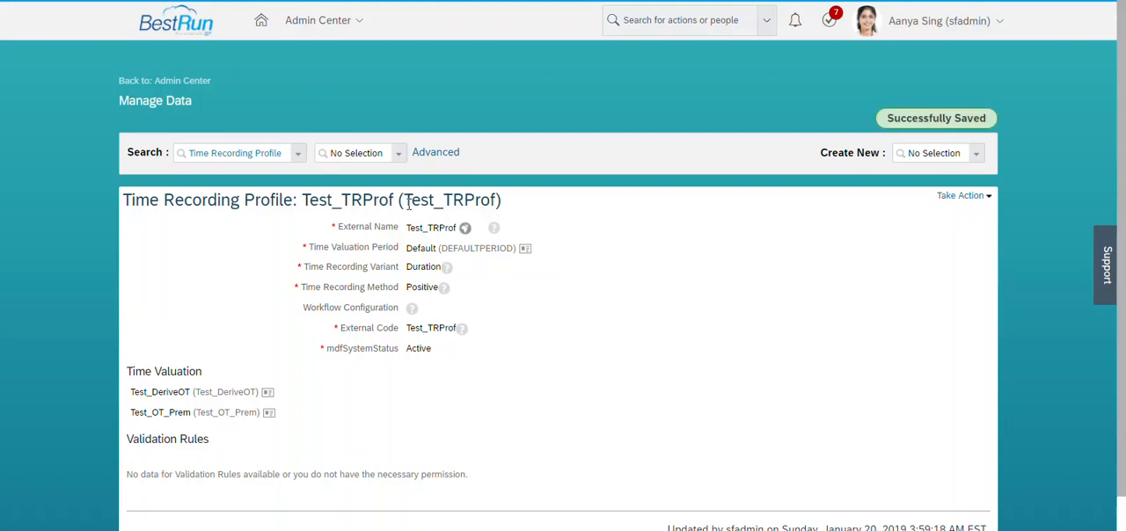
Copy the profile's code Test_TRProf into the Notepad list below a blank line, and return to the browser.
left_click_drag(402, 199, 500, 200)
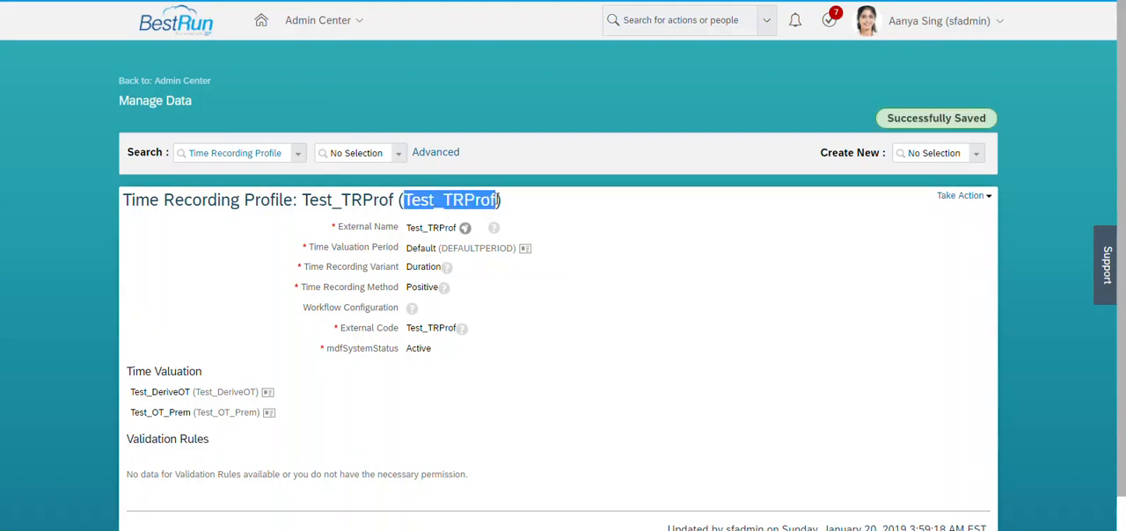
key("alt+Tab")
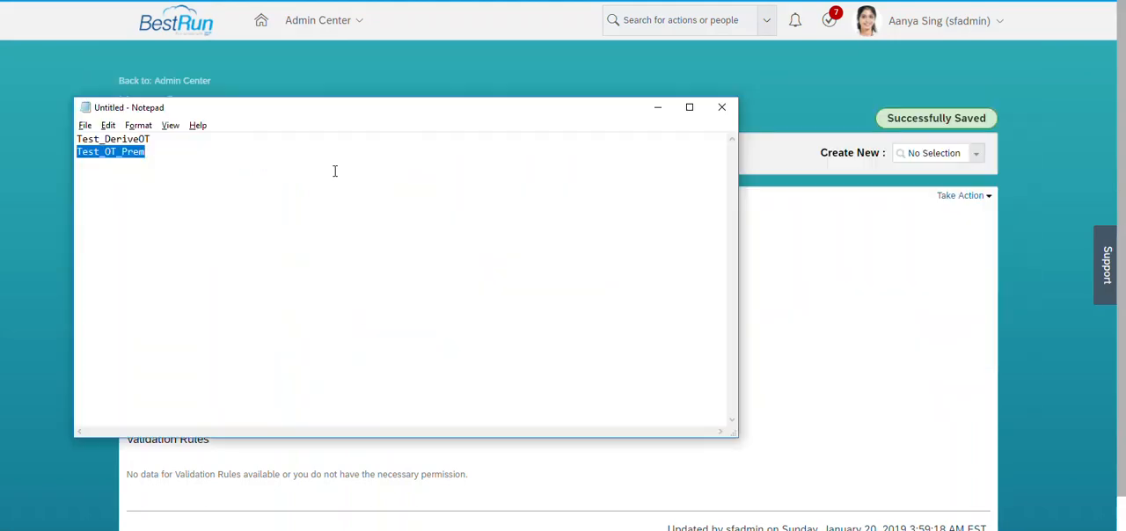
left_click(335, 170)
key("Return")
key("ctrl+v")
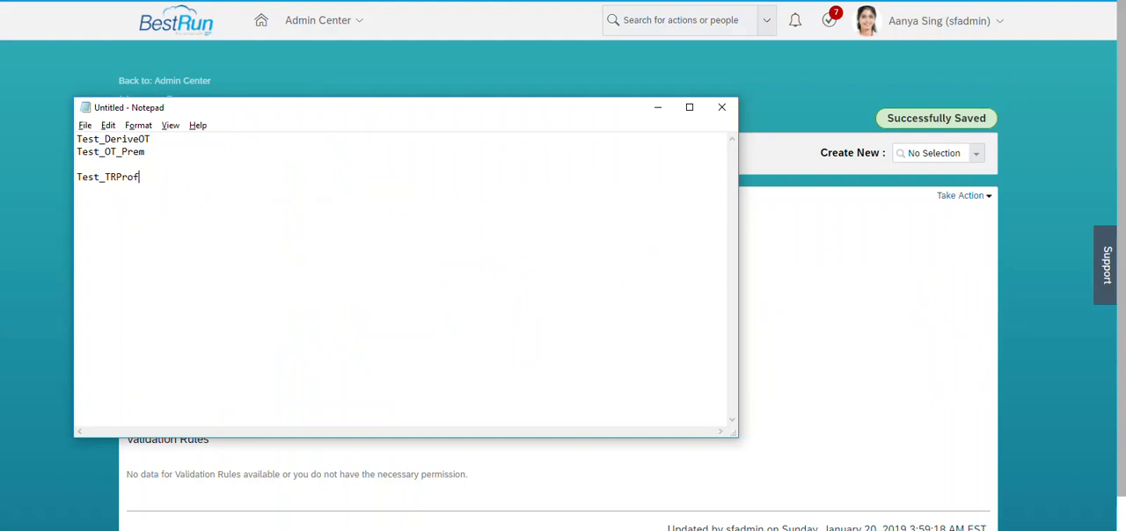
key("alt+Tab")
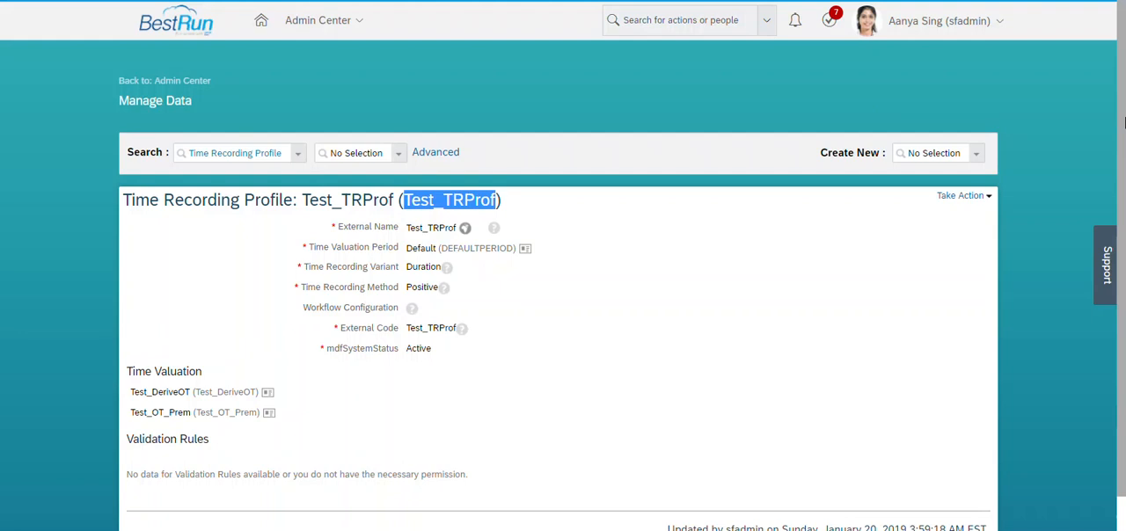
Search for the VP Maintenance employee by first name and open that employee's file.
left_click(720, 21)
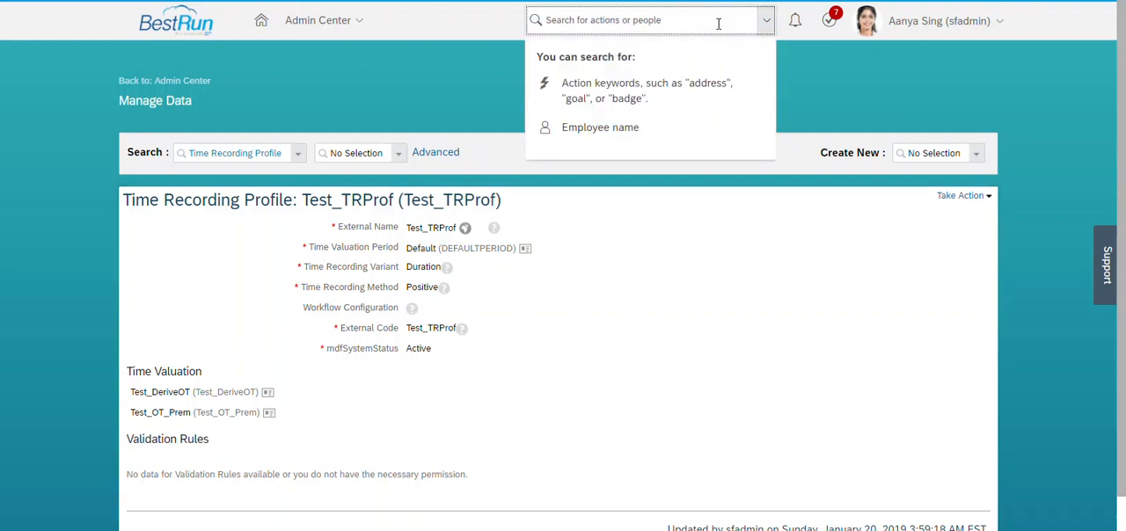
type("john")
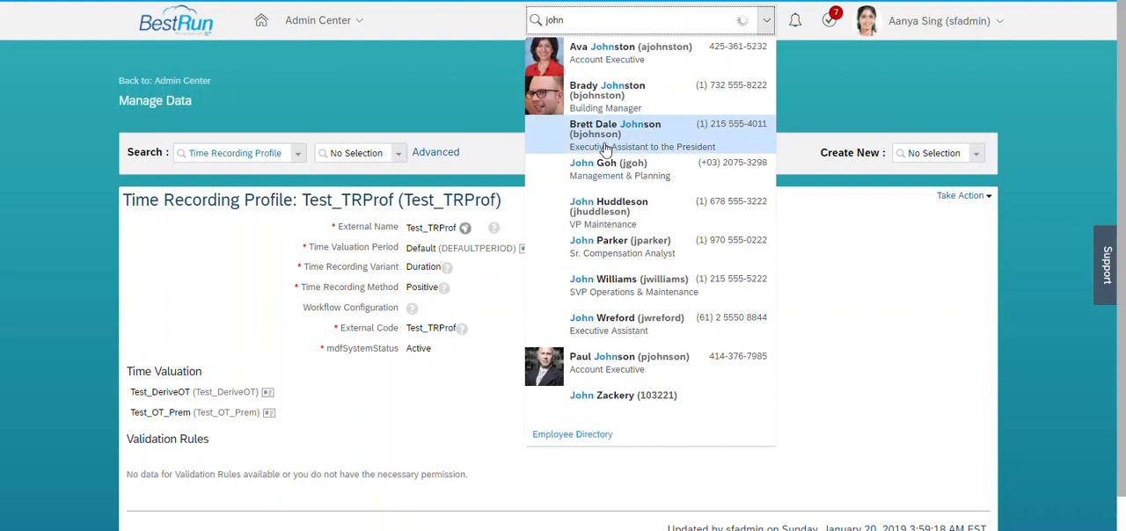
left_click(614, 228)
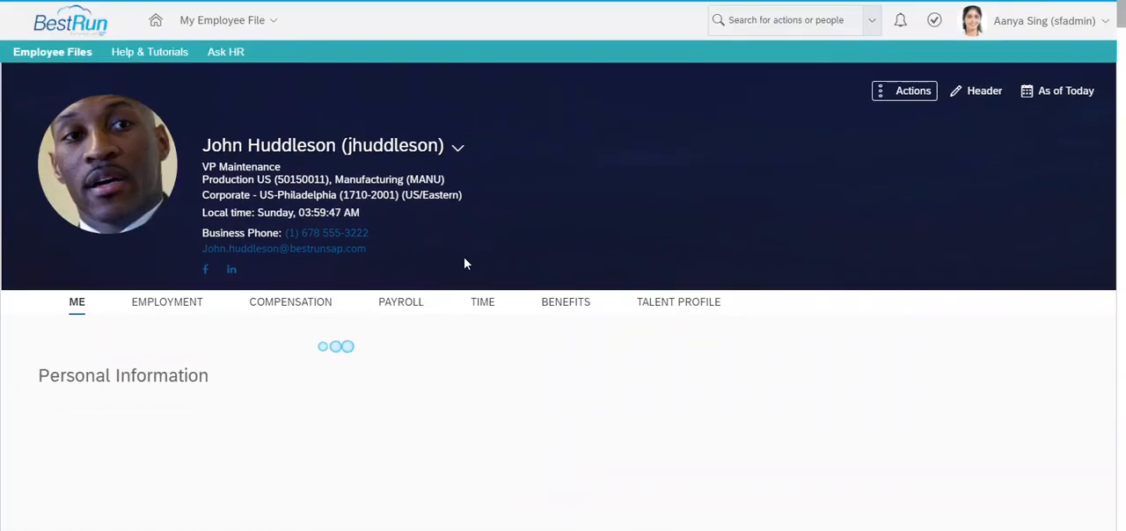
Open the employee's job information history and start editing the Jan 01, 2017 record.
left_click(174, 308)
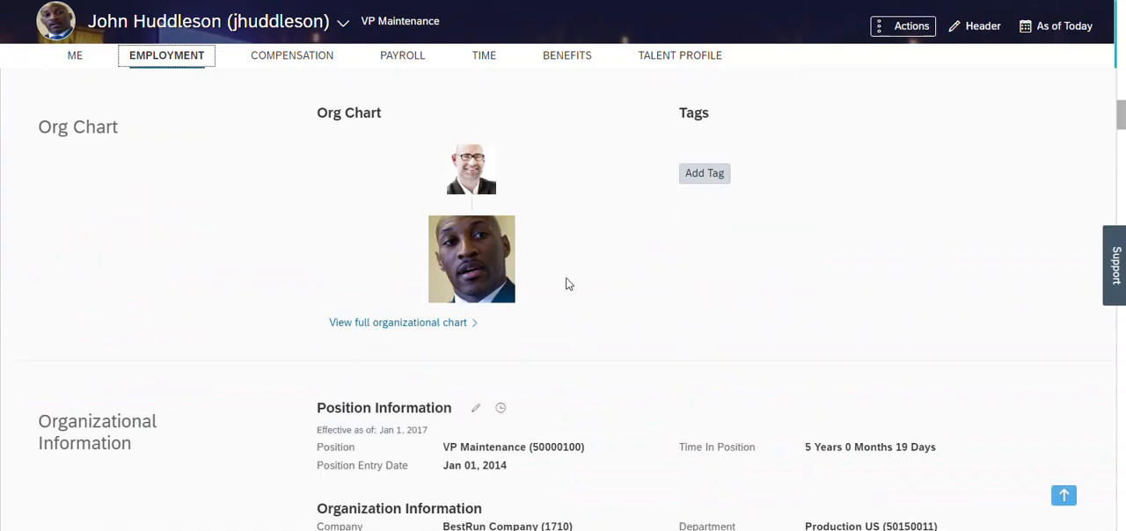
left_click(501, 411)
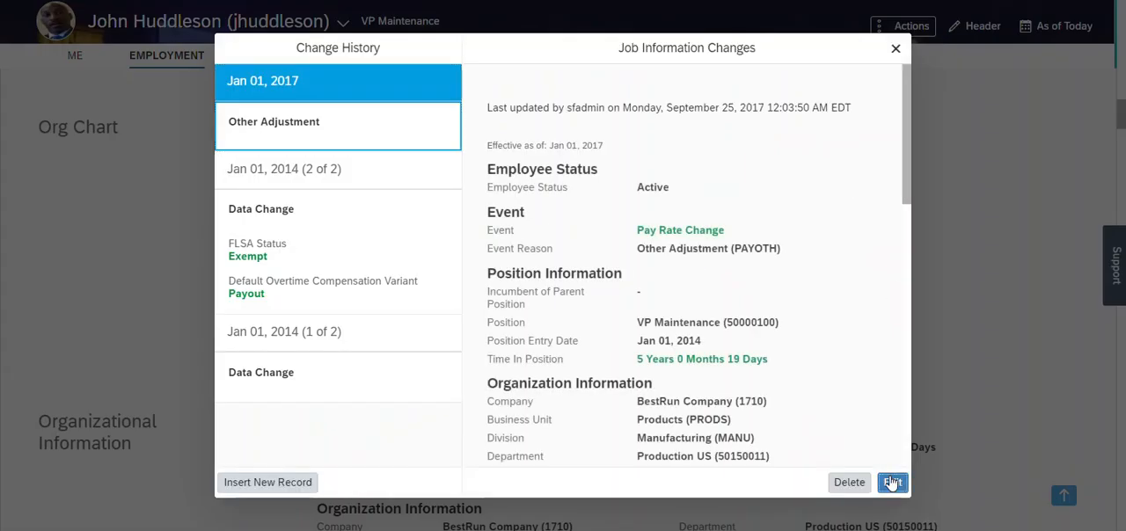
left_click(891, 483)
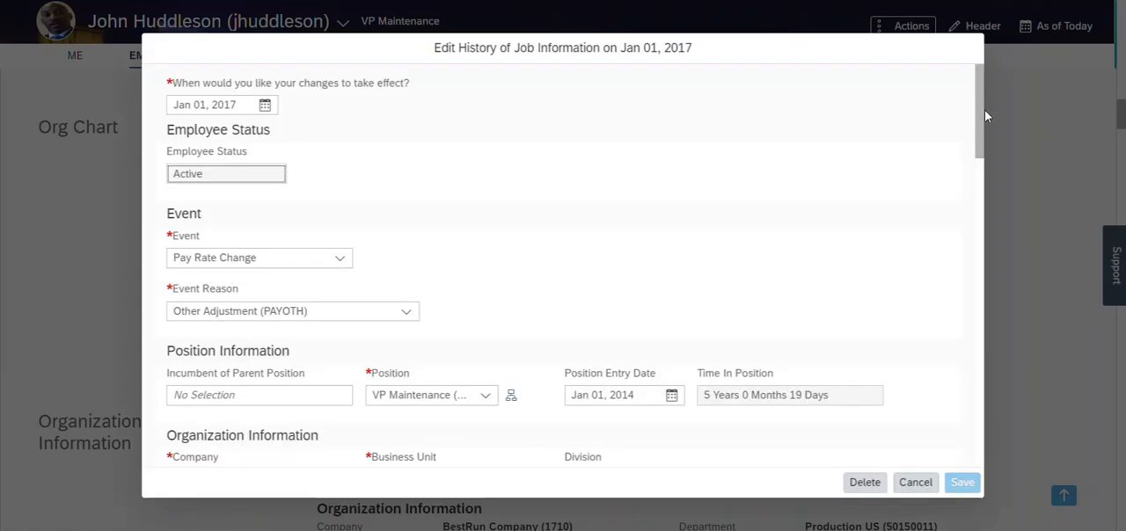
Set the Time Profile in the record's Time Information section to Test_TPRF.
left_click_drag(985, 113, 982, 390)
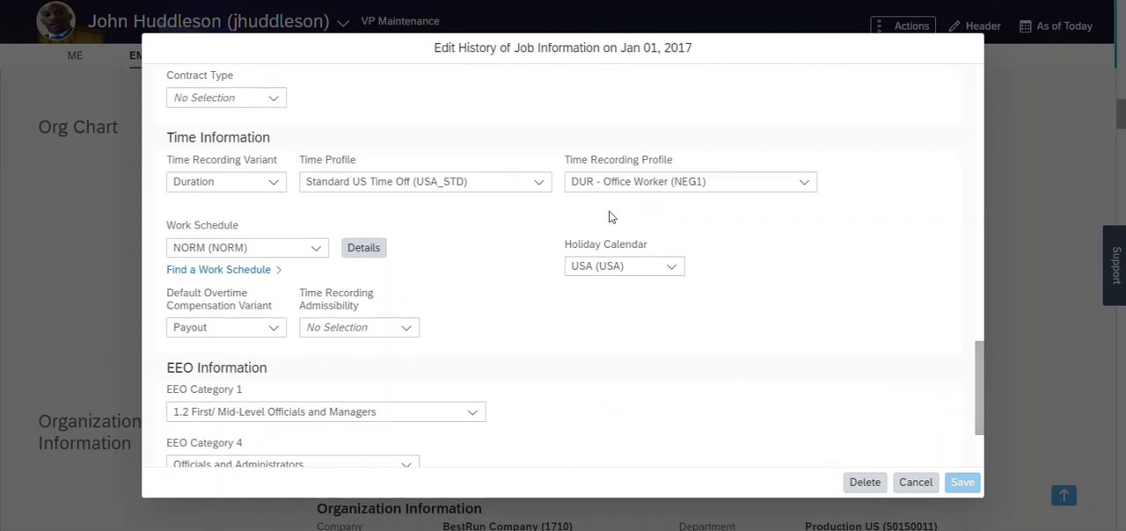
left_click(477, 183)
key("BackSpace")
type("test_t")
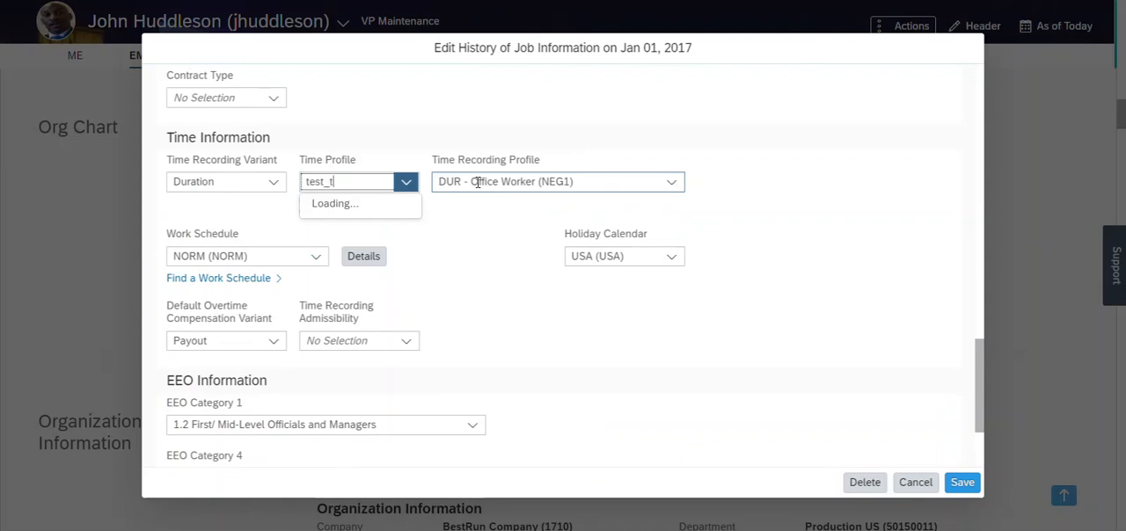
left_click(411, 205)
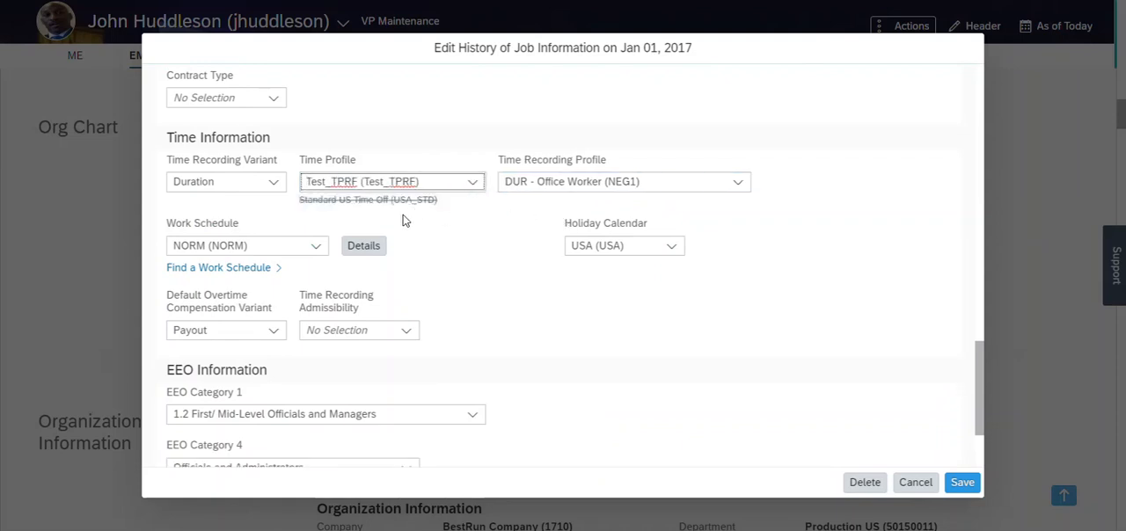
Set the Time Recording Profile to Test_TRProf and the Default Overtime Compensation Variant to Payout and Time Off.
left_click(681, 182)
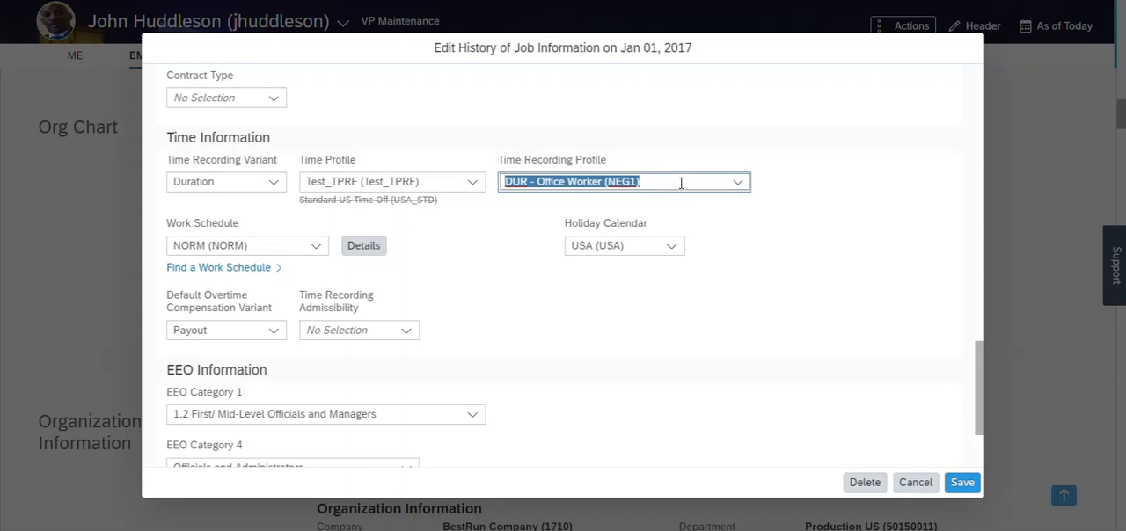
key("BackSpace")
type("Test_")
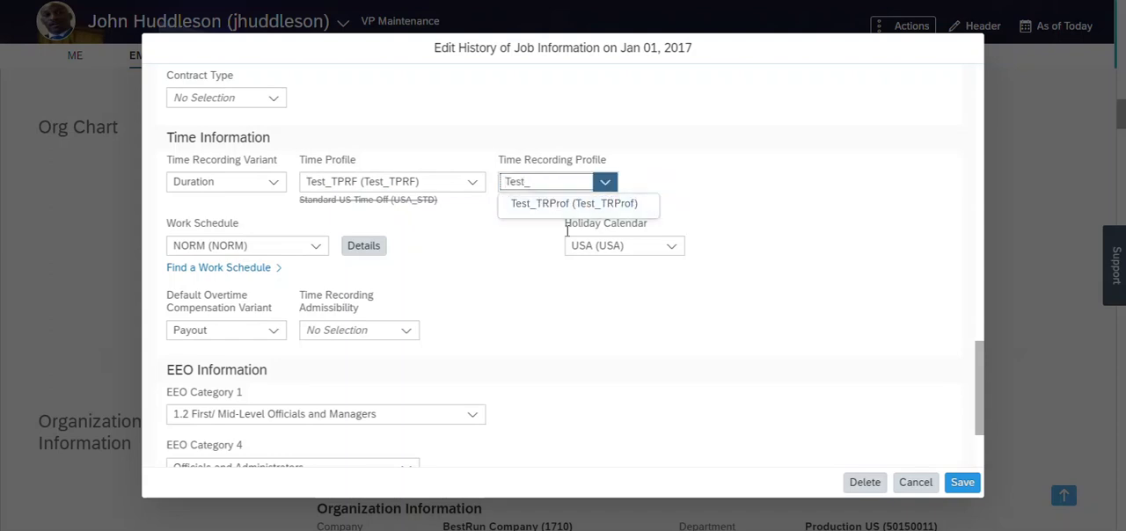
left_click(556, 206)
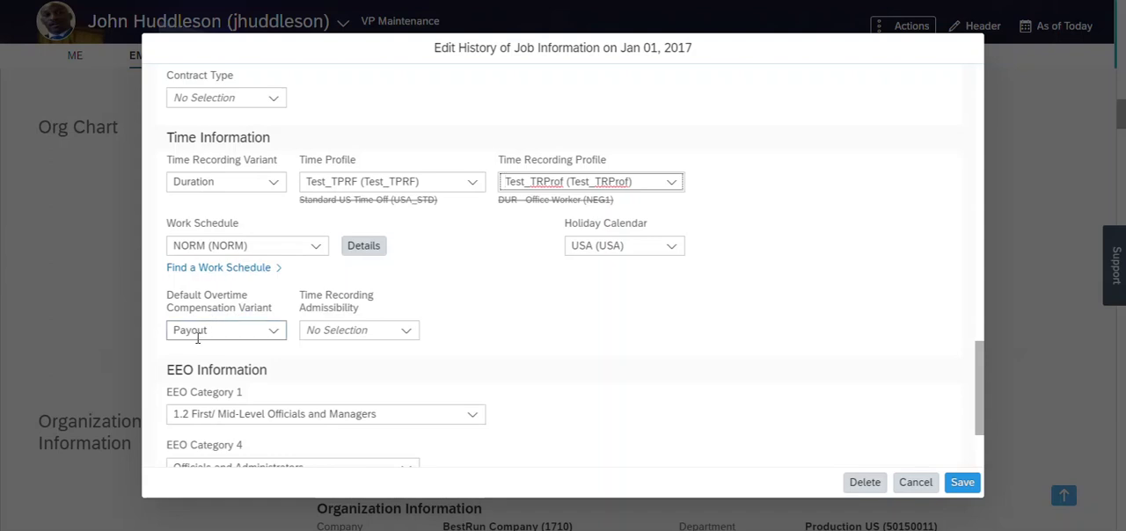
left_click(275, 333)
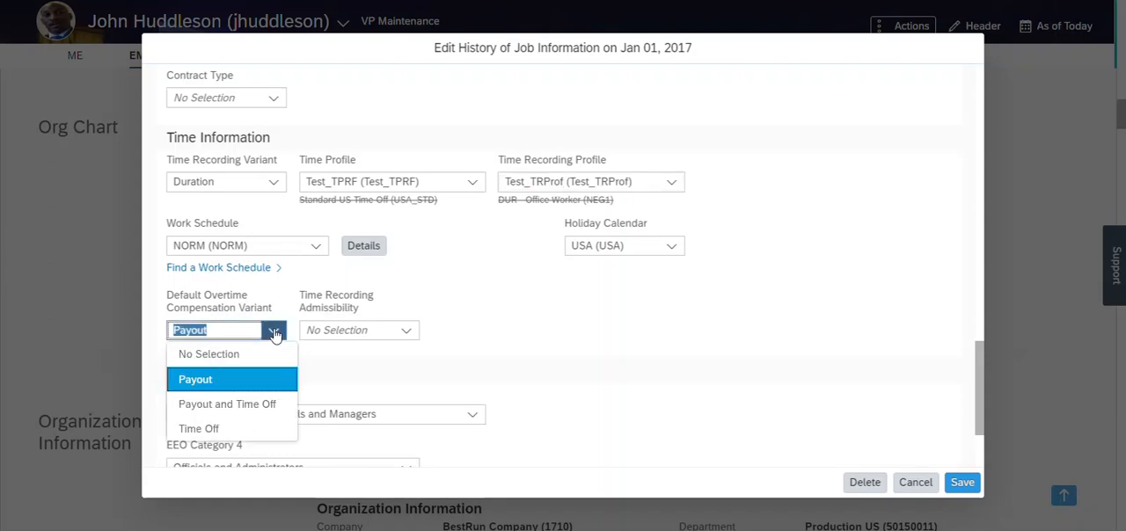
left_click(228, 415)
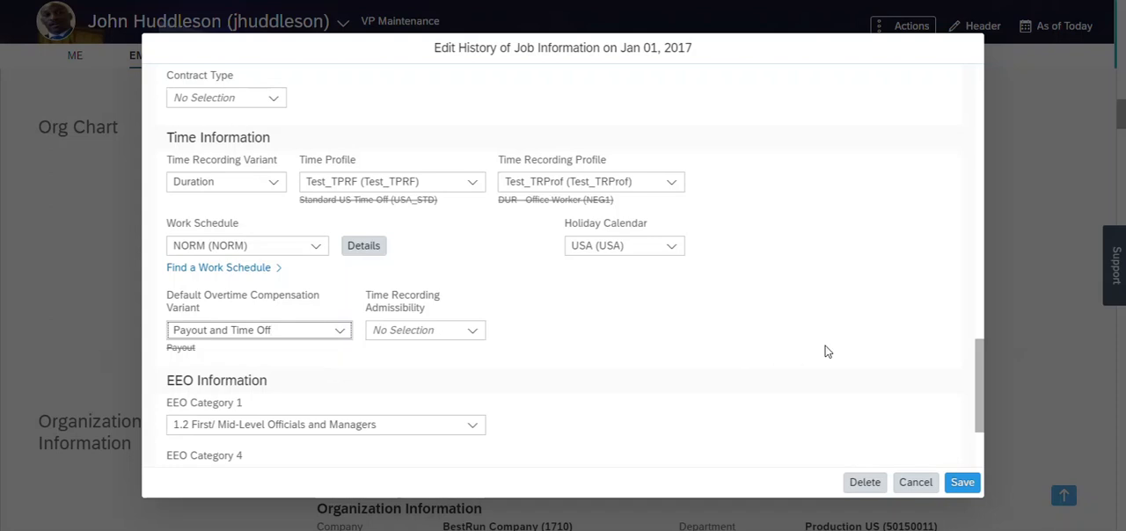
Save the Jan 01, 2017 job information record, close the change history and show the employee's Time section.
left_click(960, 483)
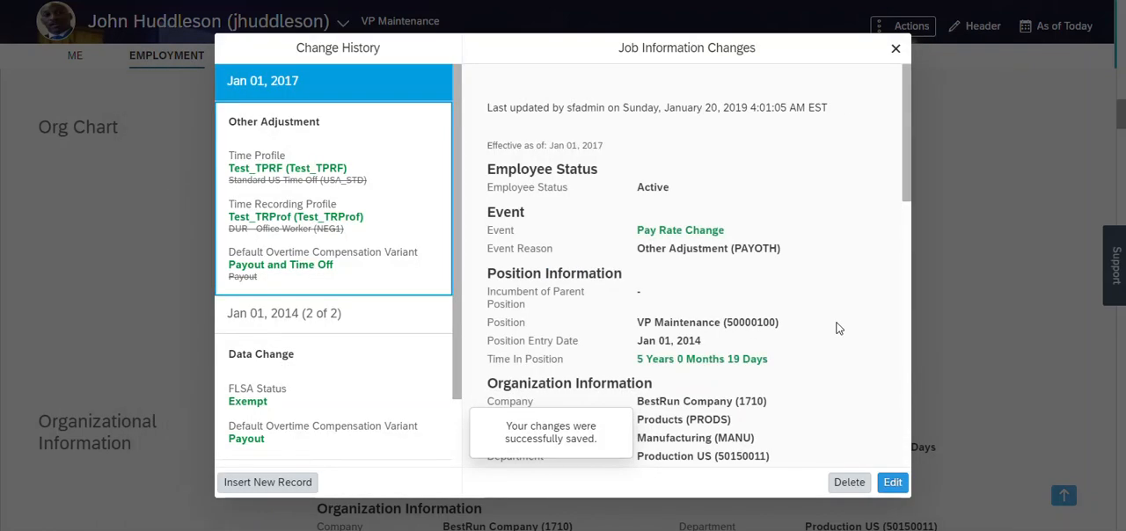
left_click(896, 51)
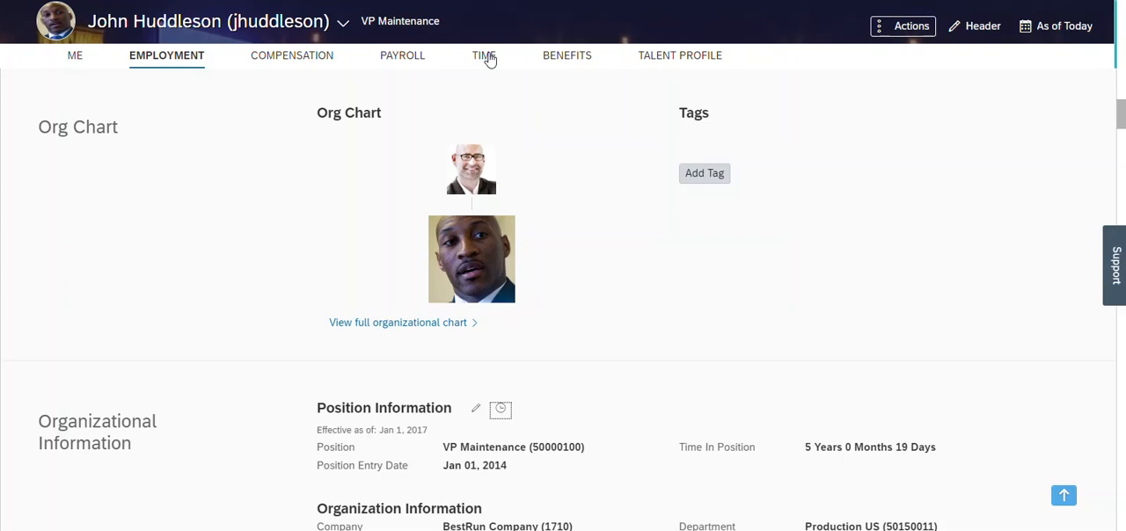
left_click(486, 57)
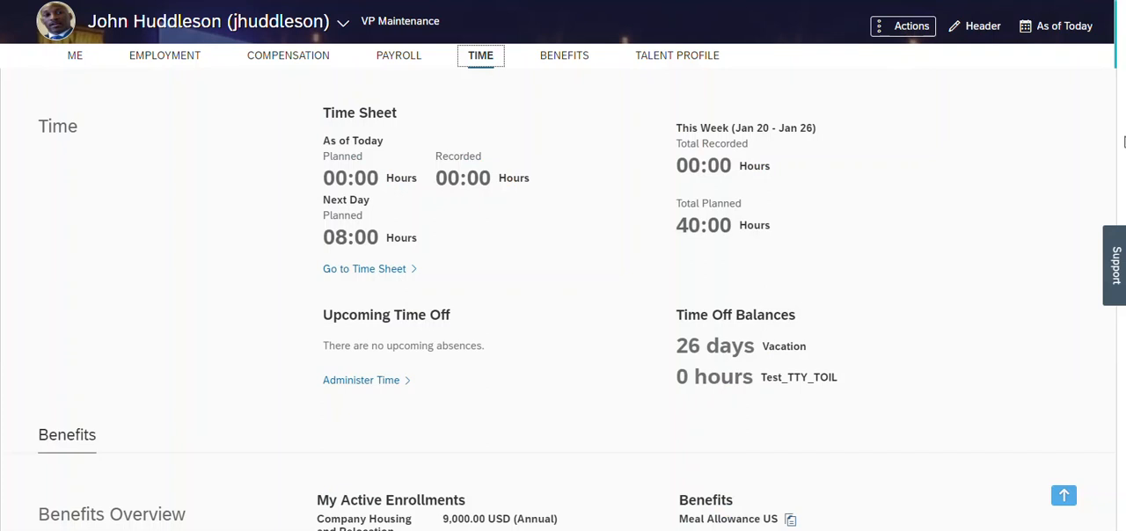
Start a proxy session as the VP Maintenance employee by finding and selecting the employee's name as the target user.
scroll(1123, 142, "up", 15)
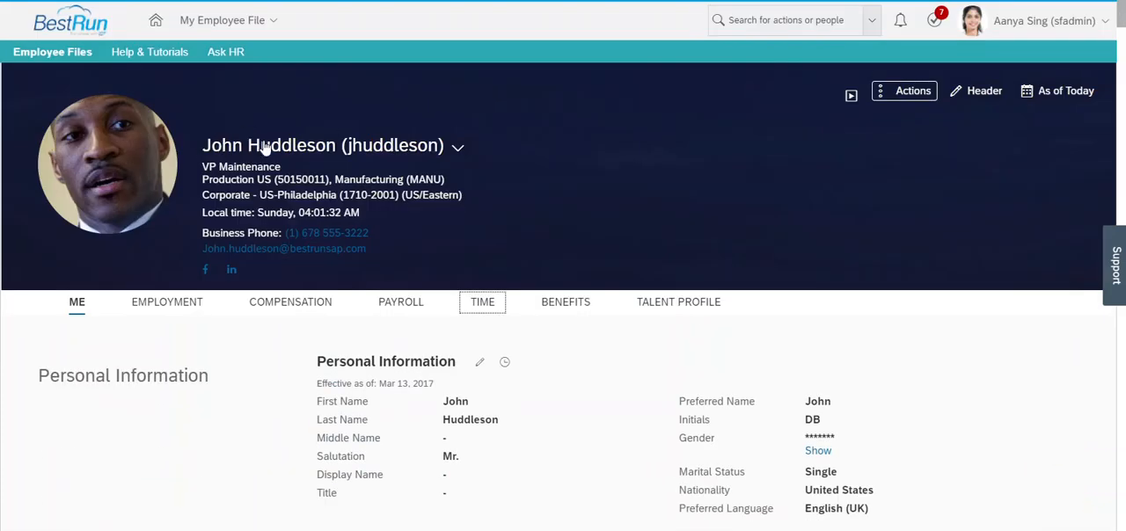
left_click_drag(307, 146, 1073, 18)
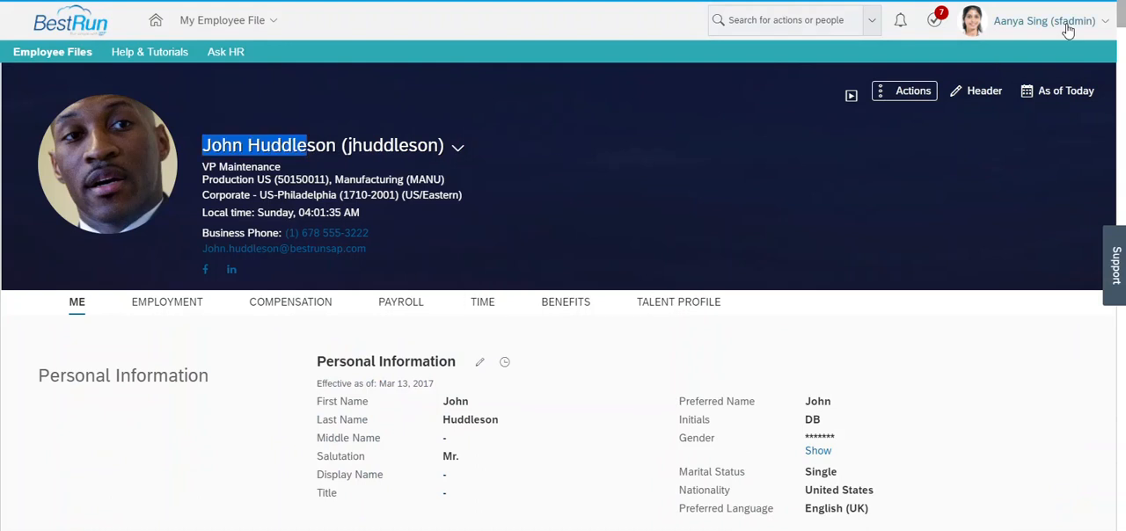
left_click(1071, 29)
left_click(1021, 21)
left_click(976, 57)
type("john hu")
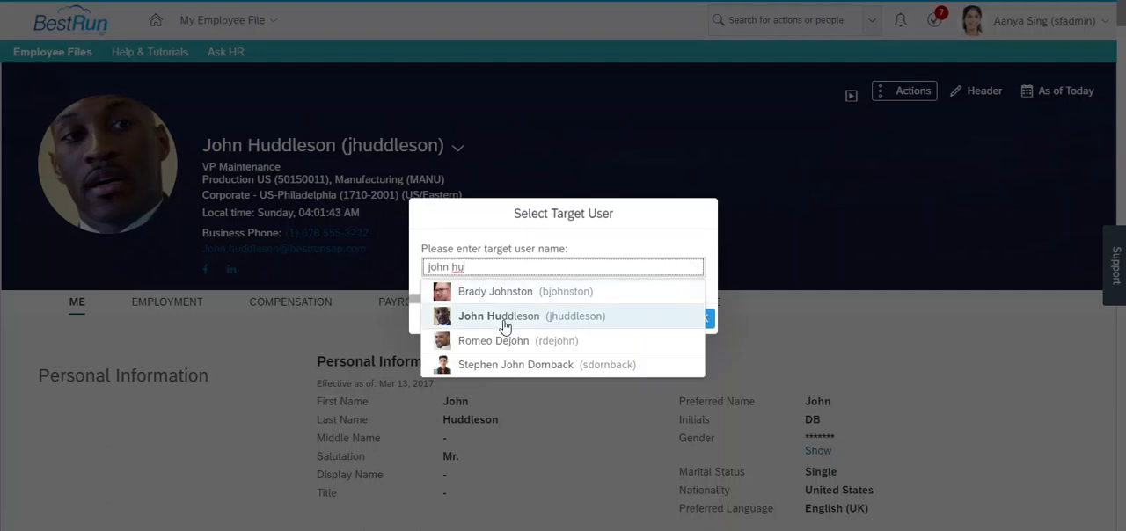
left_click(506, 318)
left_click(701, 319)
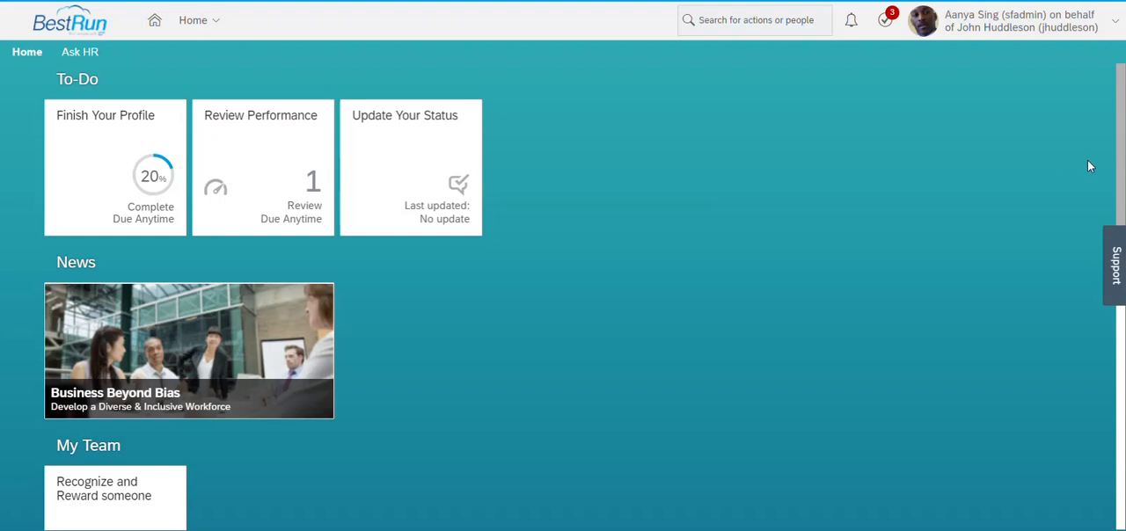
Open the employee's Time Off page from the home page and check the balance of the Test_TTY_TOIL time type.
left_click_drag(1124, 116, 1122, 237)
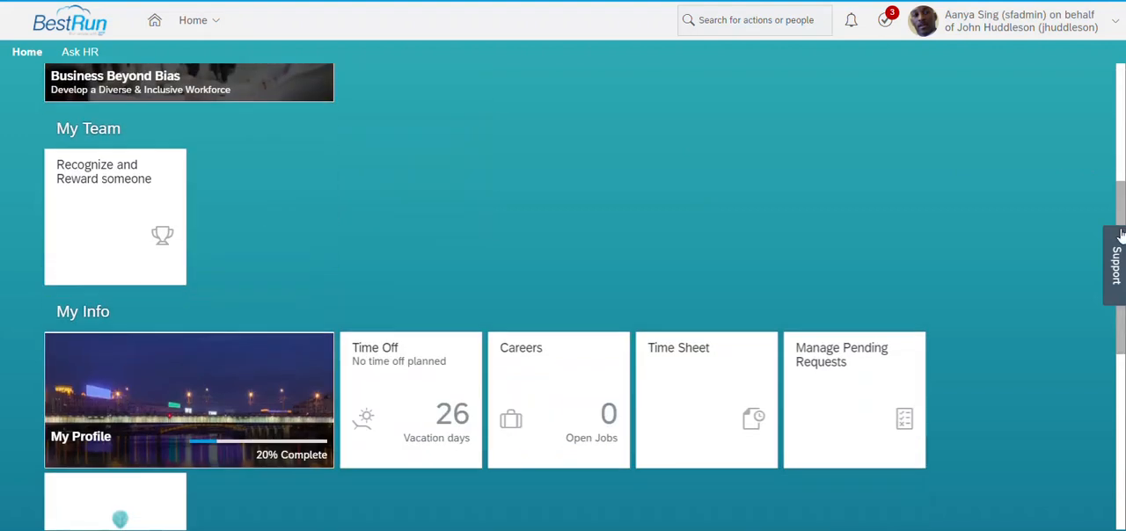
left_click(414, 401)
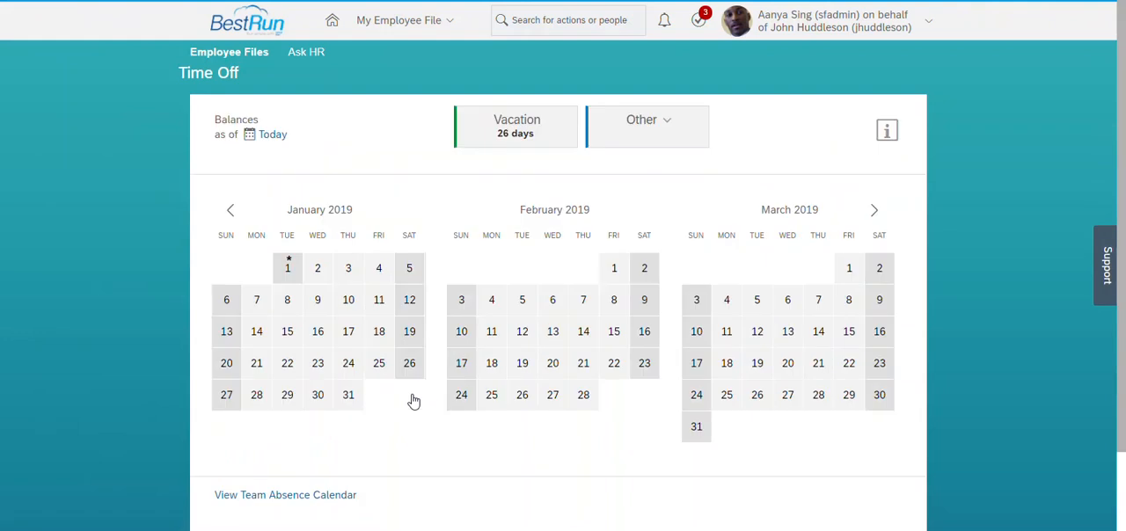
left_click_drag(1123, 195, 1123, 241)
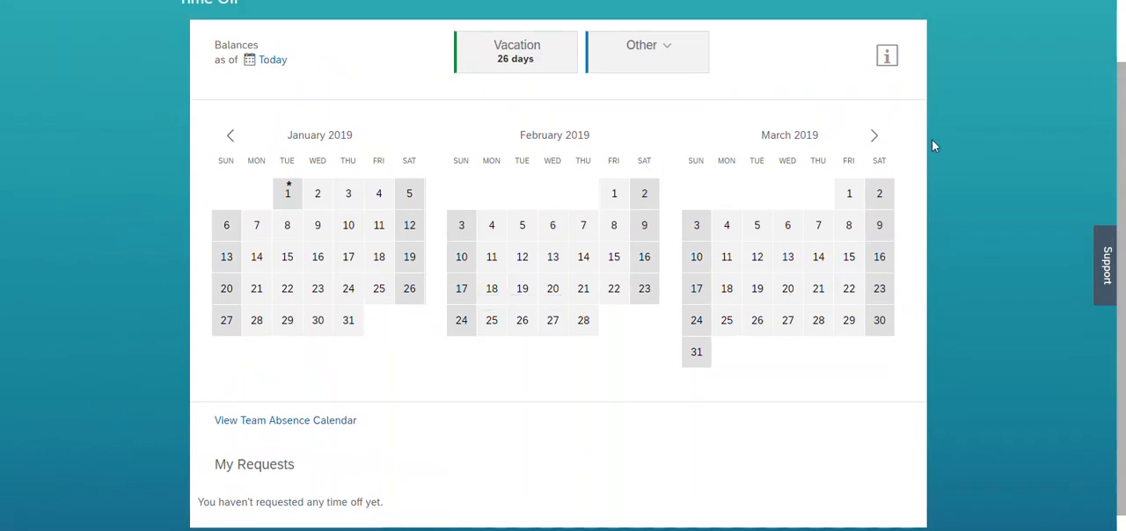
left_click(658, 50)
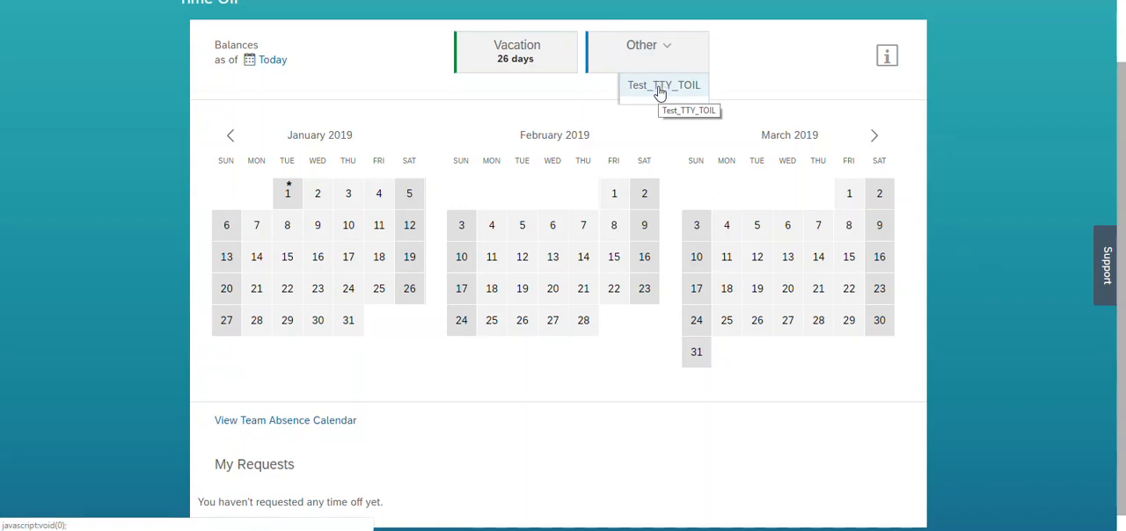
left_click(660, 88)
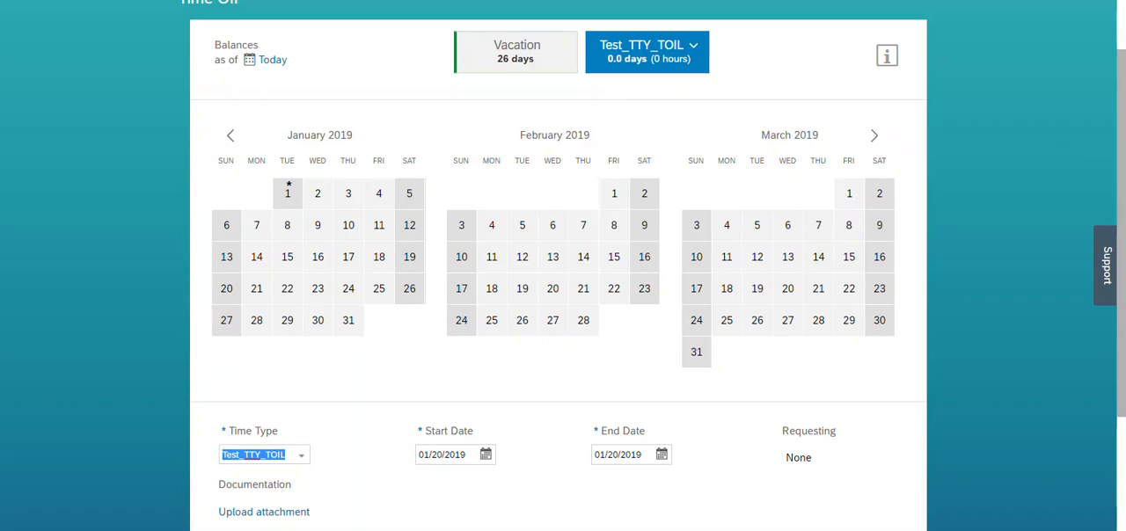
Open the employee's Time Sheet from the home page in a separate browser tab, keeping the Time Off page open.
right_click(278, 1)
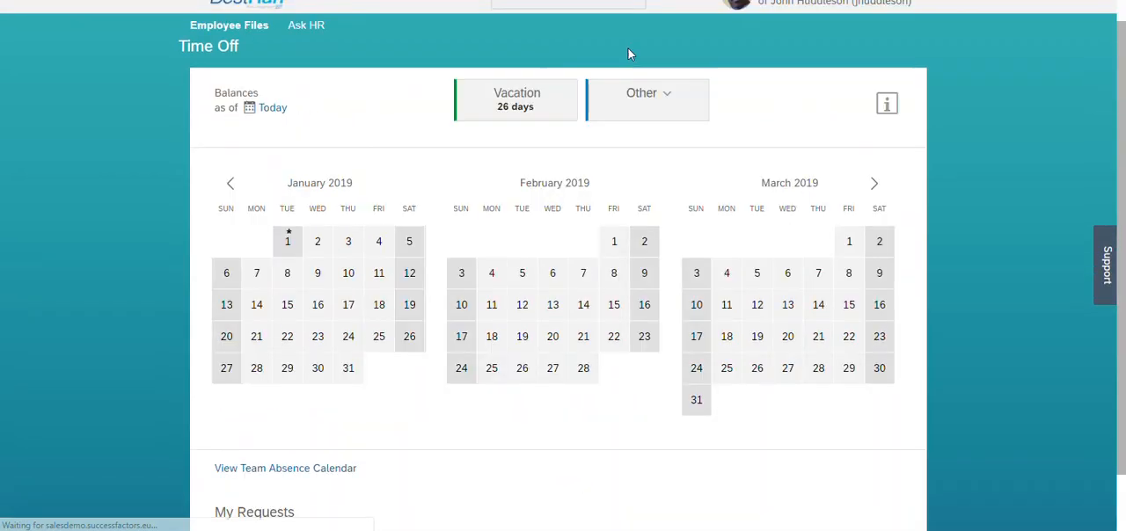
left_click_drag(1121, 118, 1125, 83)
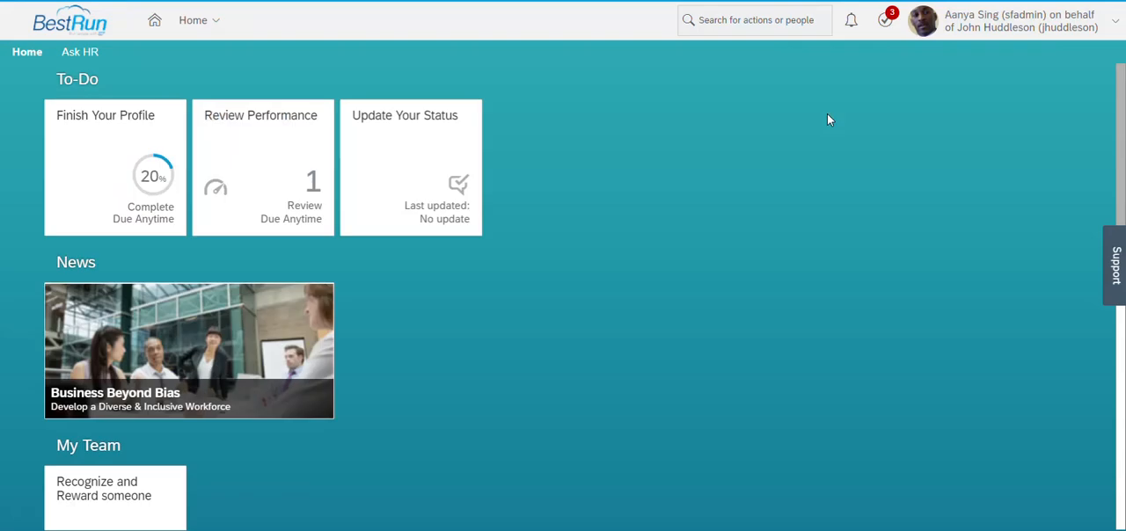
left_click_drag(1121, 167, 1120, 326)
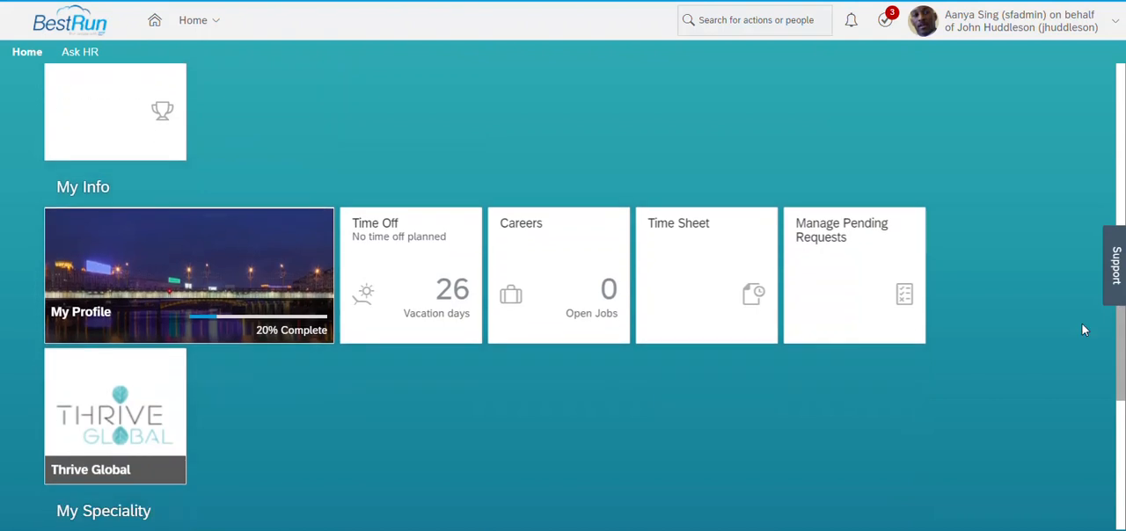
left_click(716, 283)
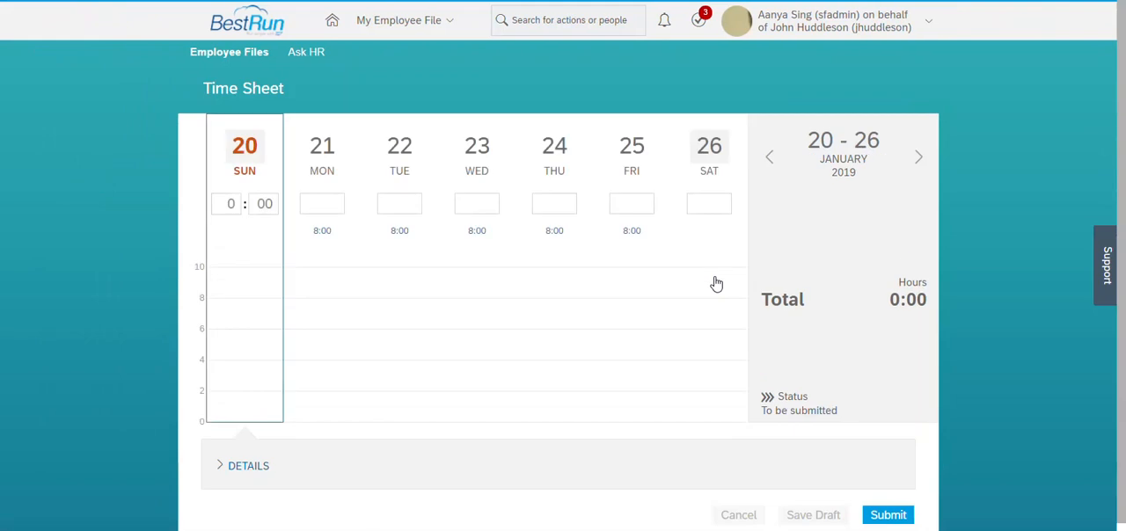
Record 12 hours for Monday, January 21, on the time sheet to check the overtime split.
left_click_drag(1123, 229, 1125, 238)
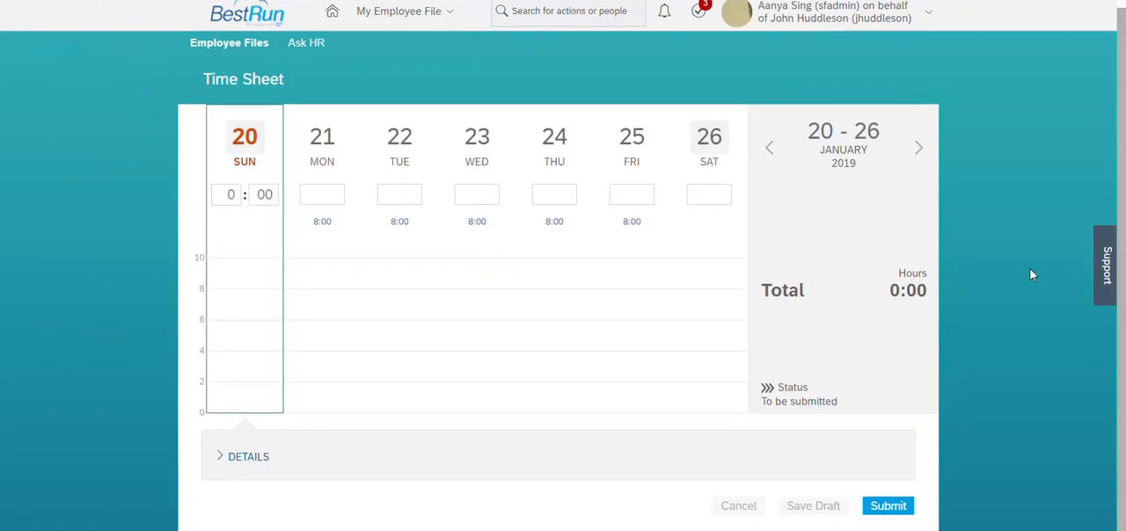
left_click(319, 128)
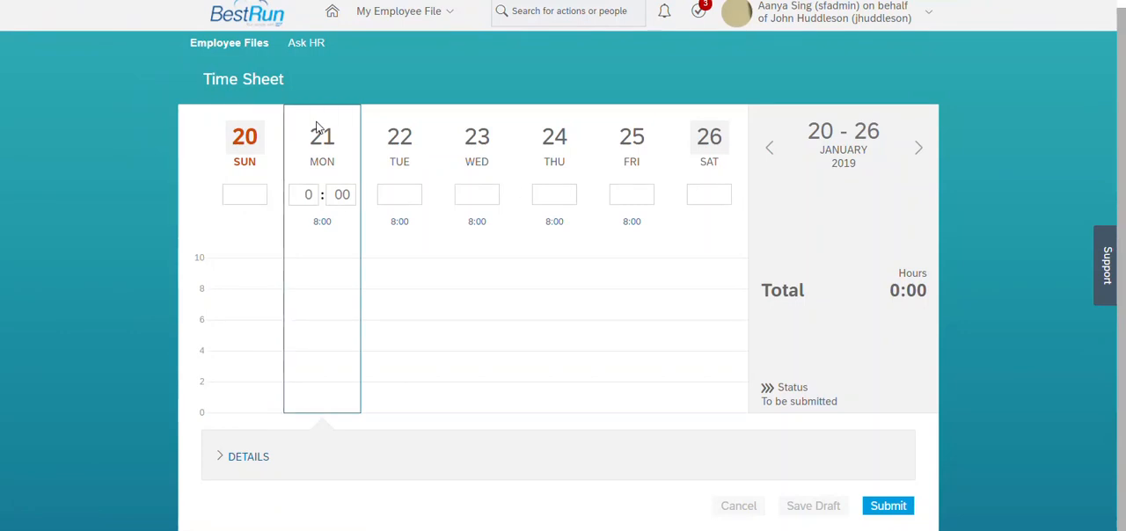
left_click(314, 195)
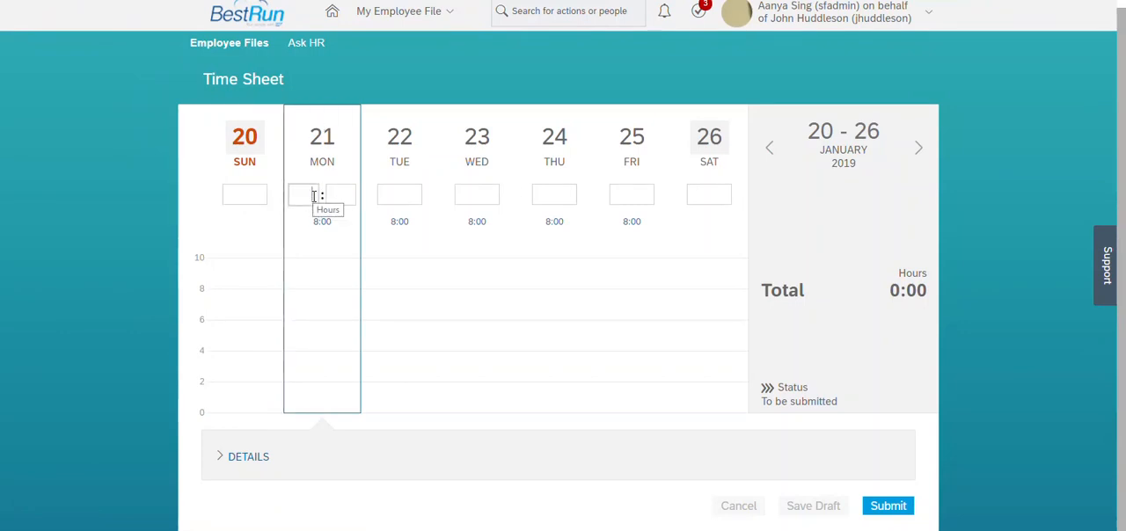
type("12")
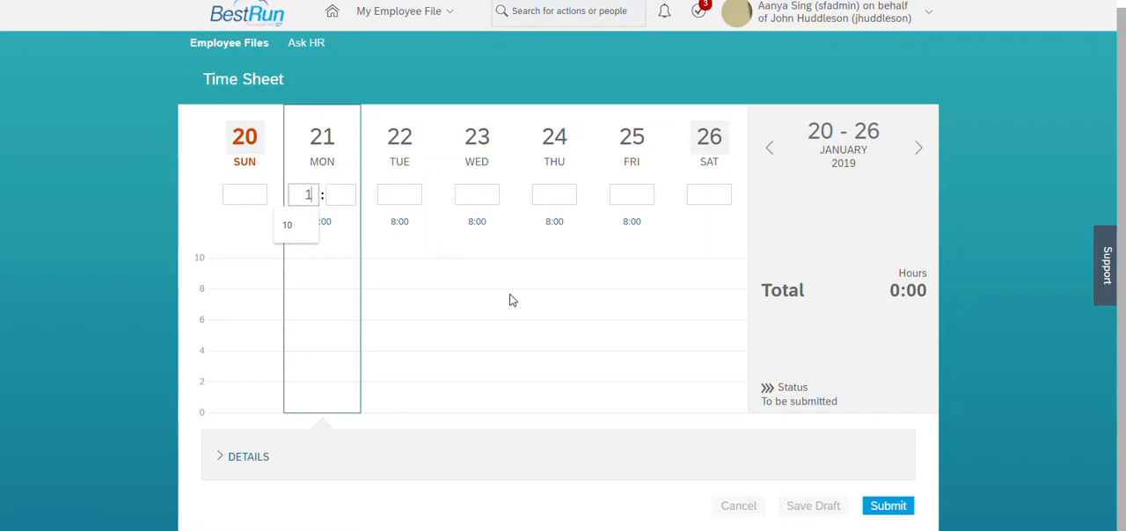
key("Tab")
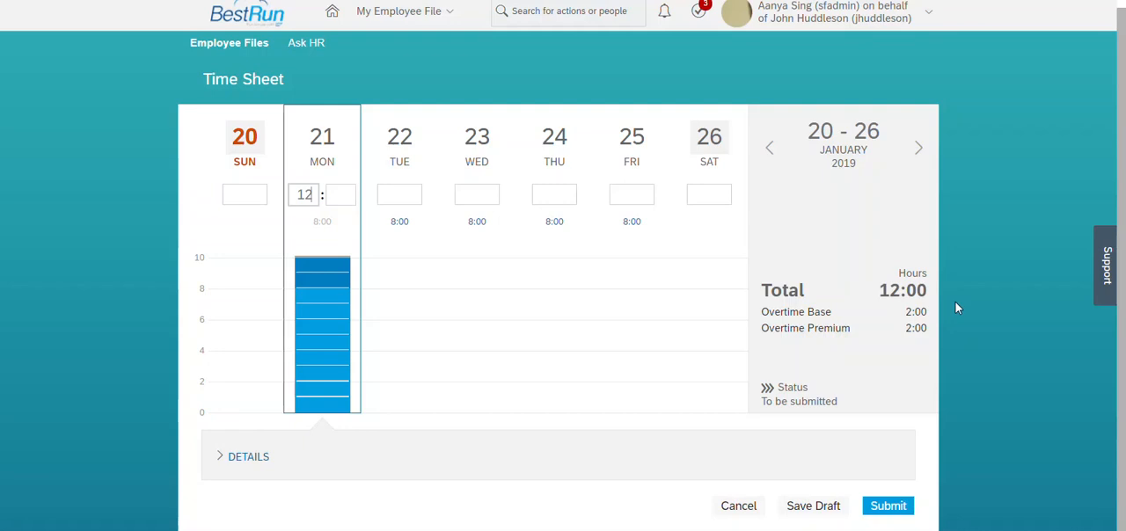
Change Monday's recorded time to 14 hours and submit the time sheet for 20 - 26 January 2019.
mouse_move(329, 306)
key("BackSpace")
type("4")
left_click(792, 53)
left_click(876, 510)
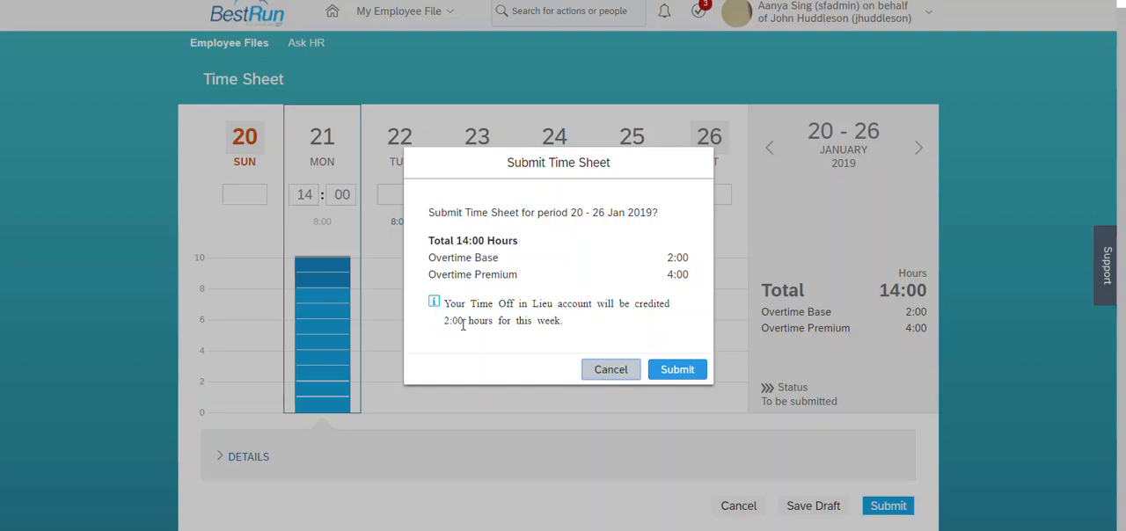
left_click(683, 372)
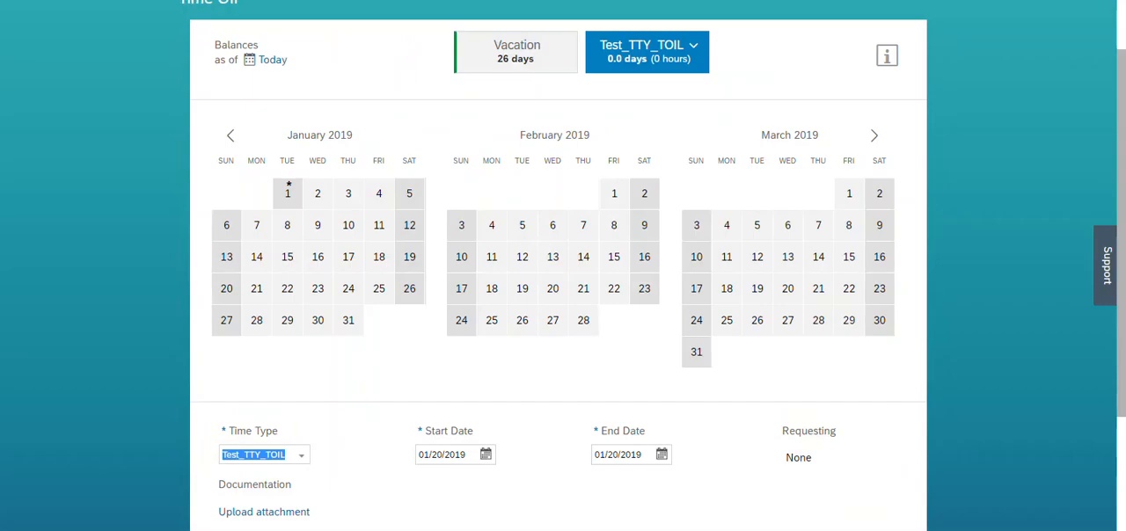
Return to the Time Off page and set the balance date to 01/21/2019 to check the Test_TTY_TOIL balance.
left_click_drag(1122, 95, 1124, 18)
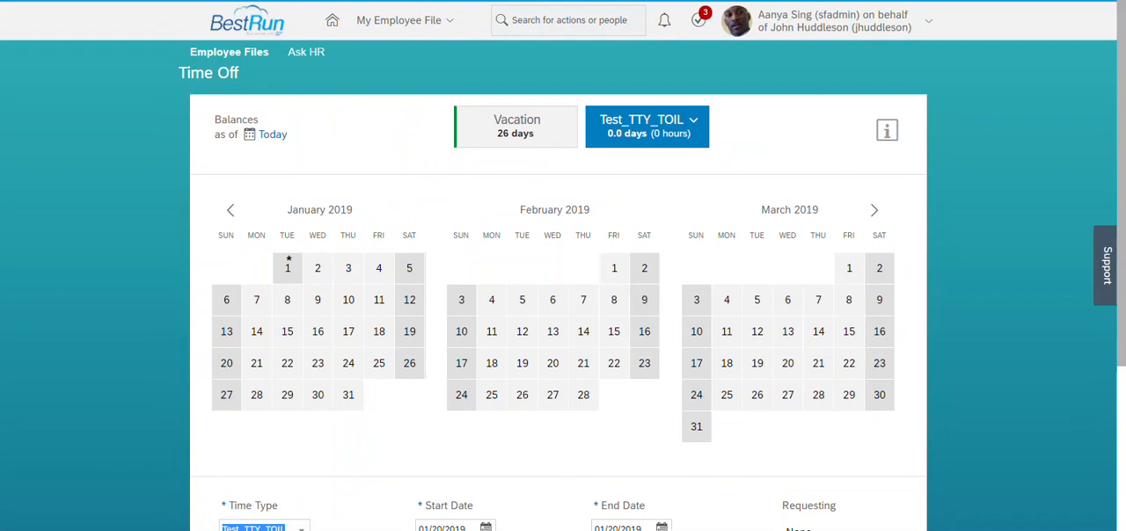
key("F5")
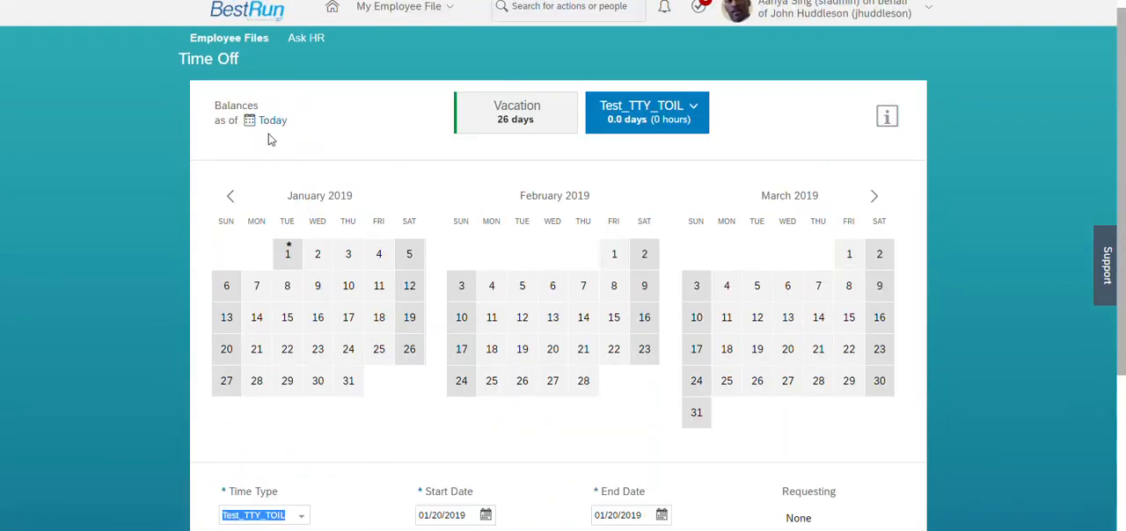
left_click(273, 123)
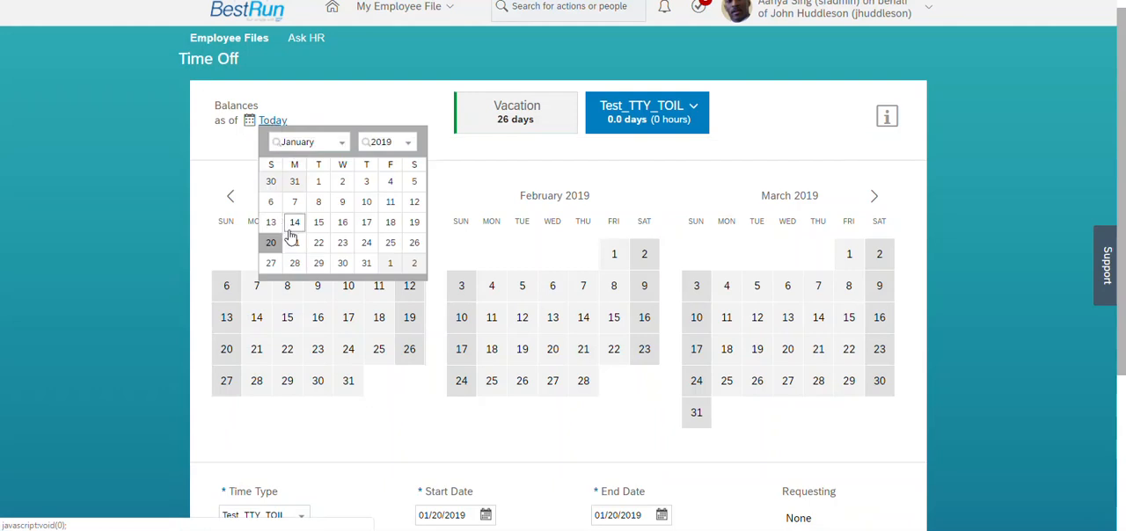
left_click(294, 242)
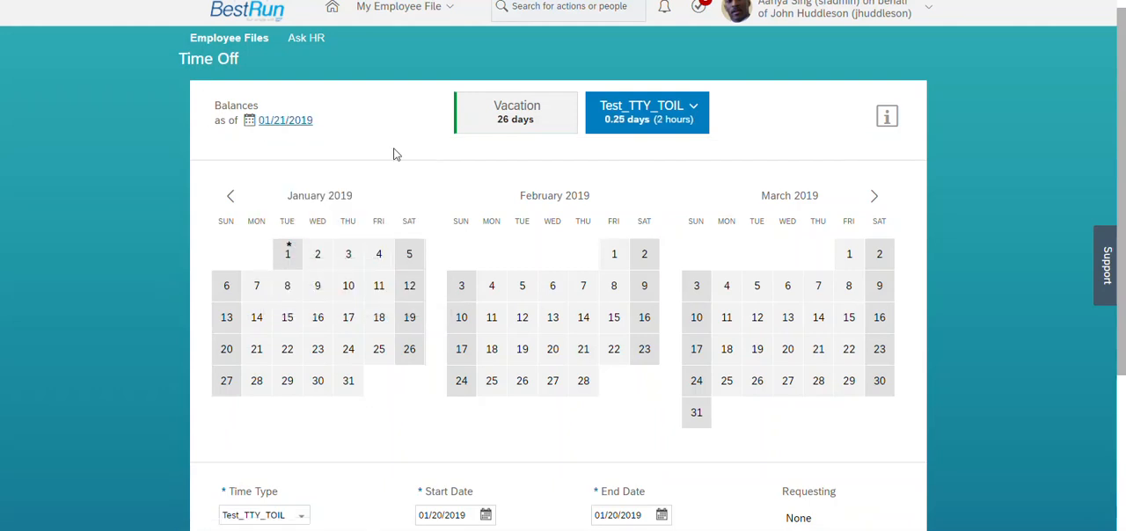